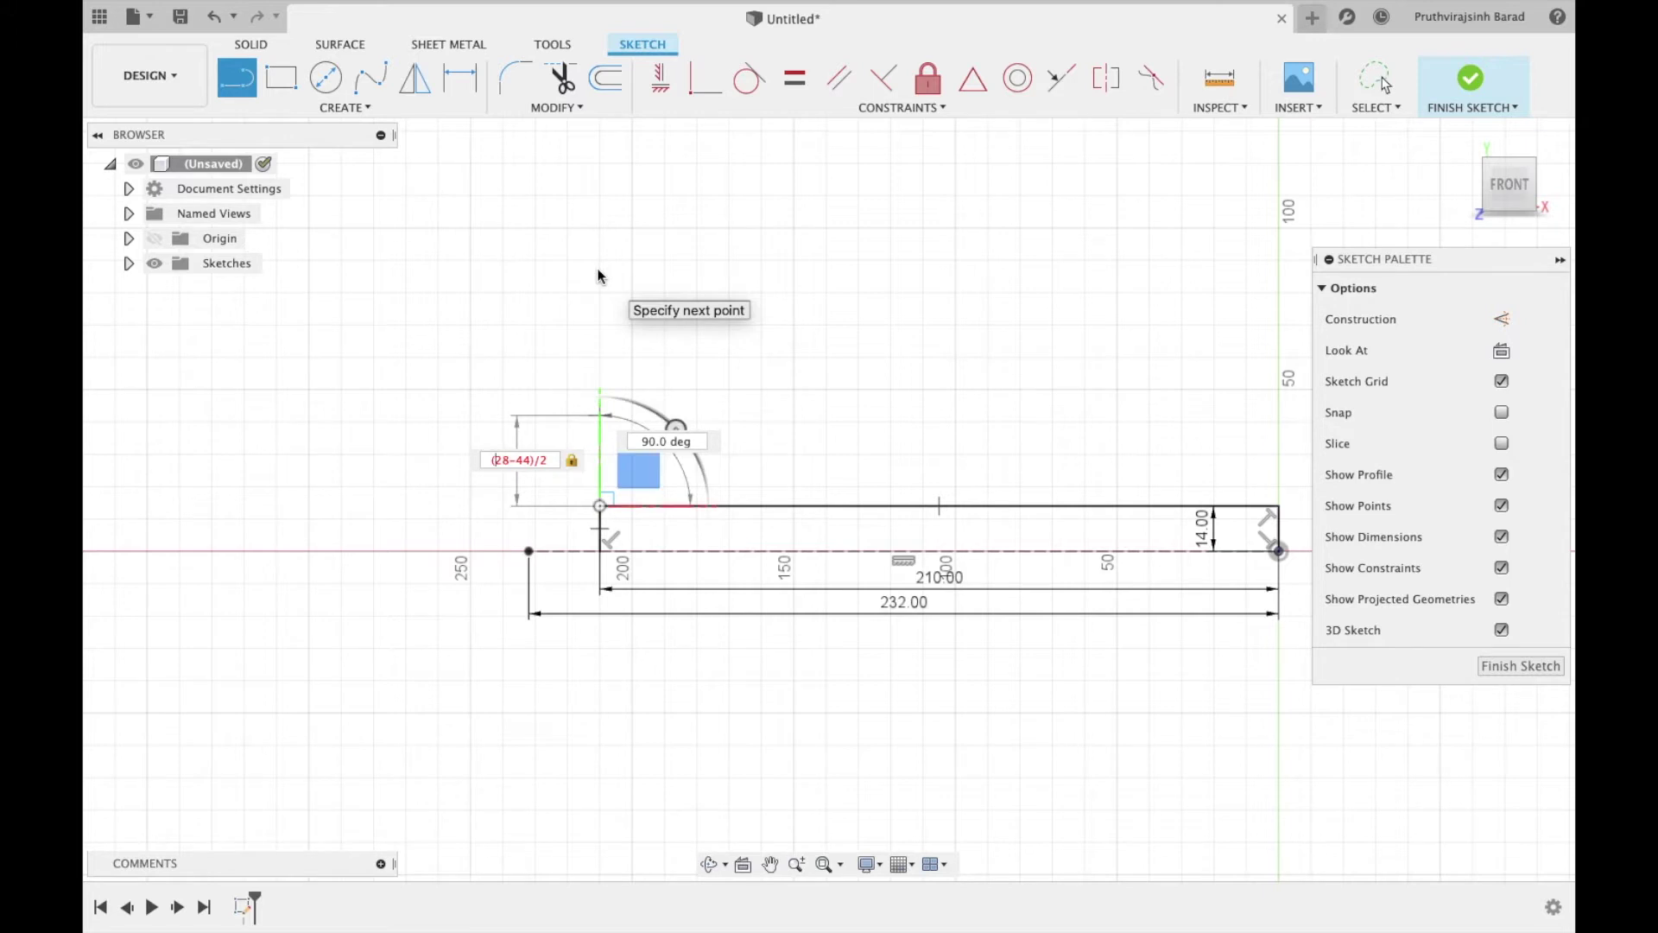
Set the length of the vertical head line above the 14 mm shank outline to 8 mm
key("Escape")
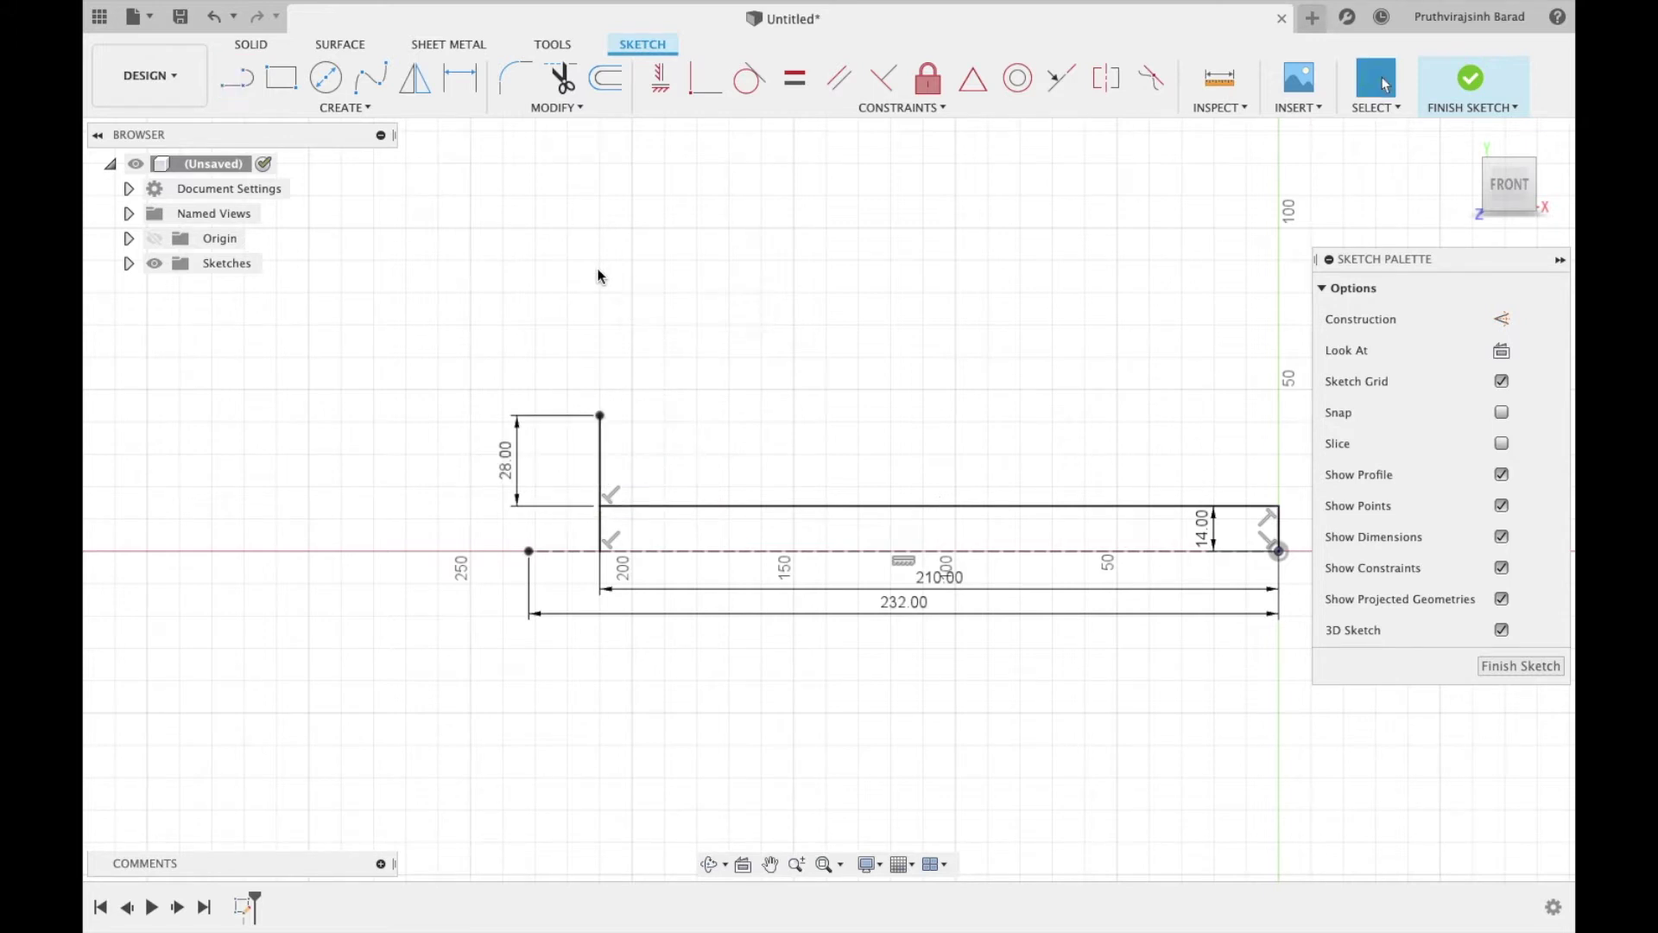
double_click(522, 451)
key("BackSpace")
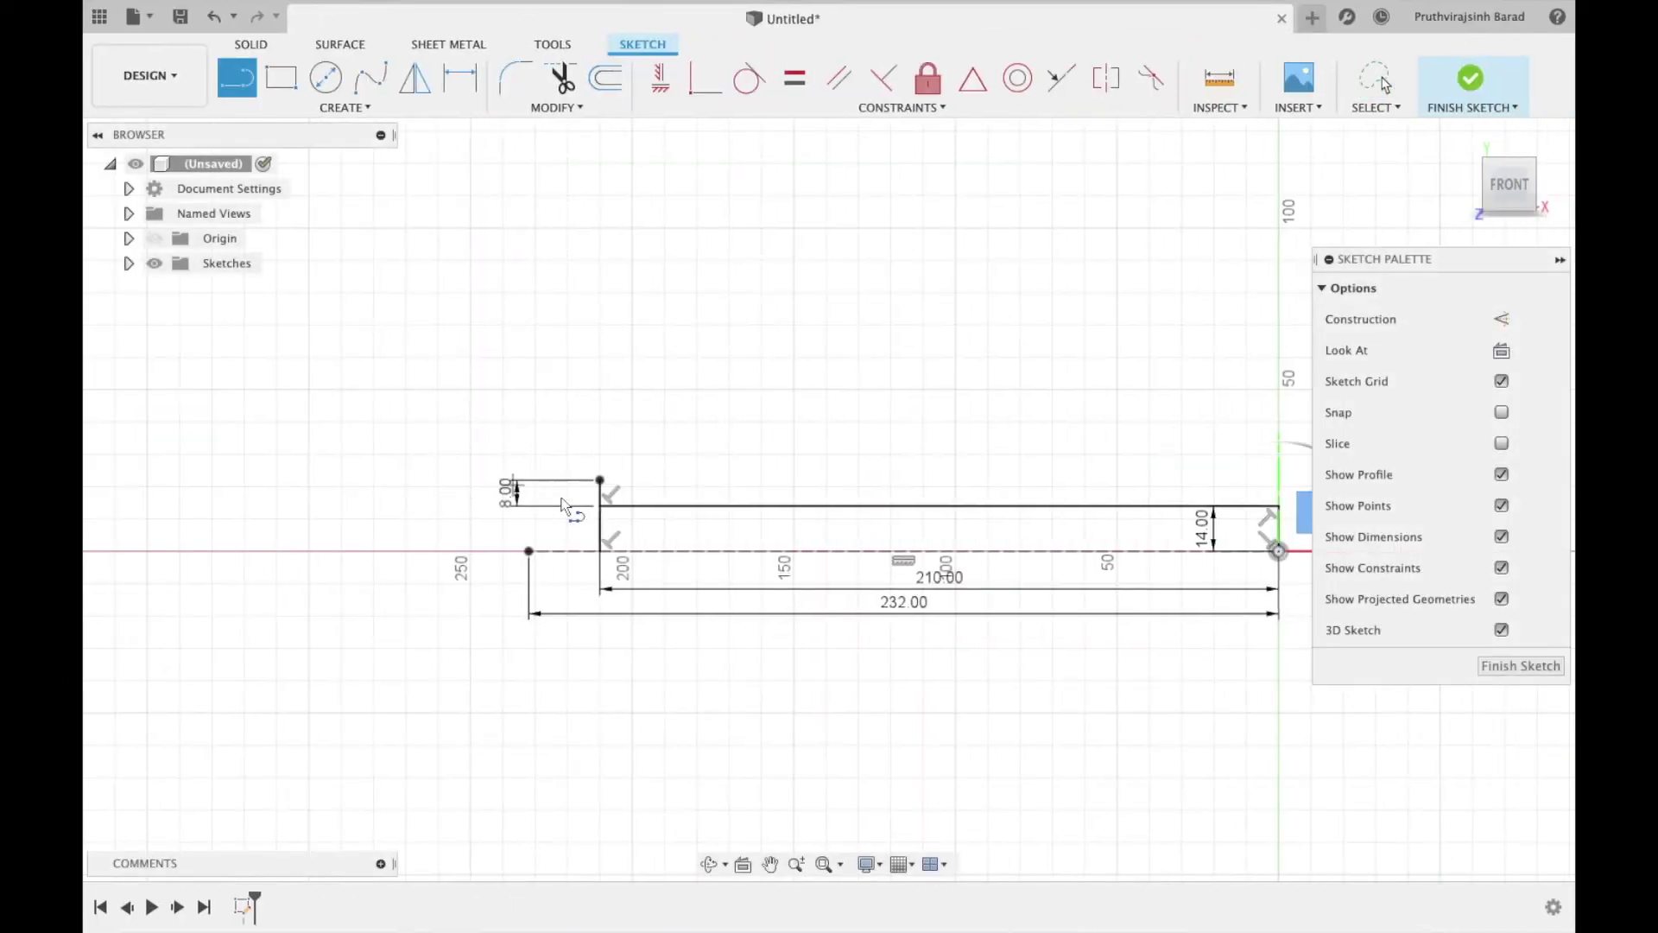
Draw a 22 mm horizontal line outward from the upper end of the 8 mm head line
left_click(600, 480)
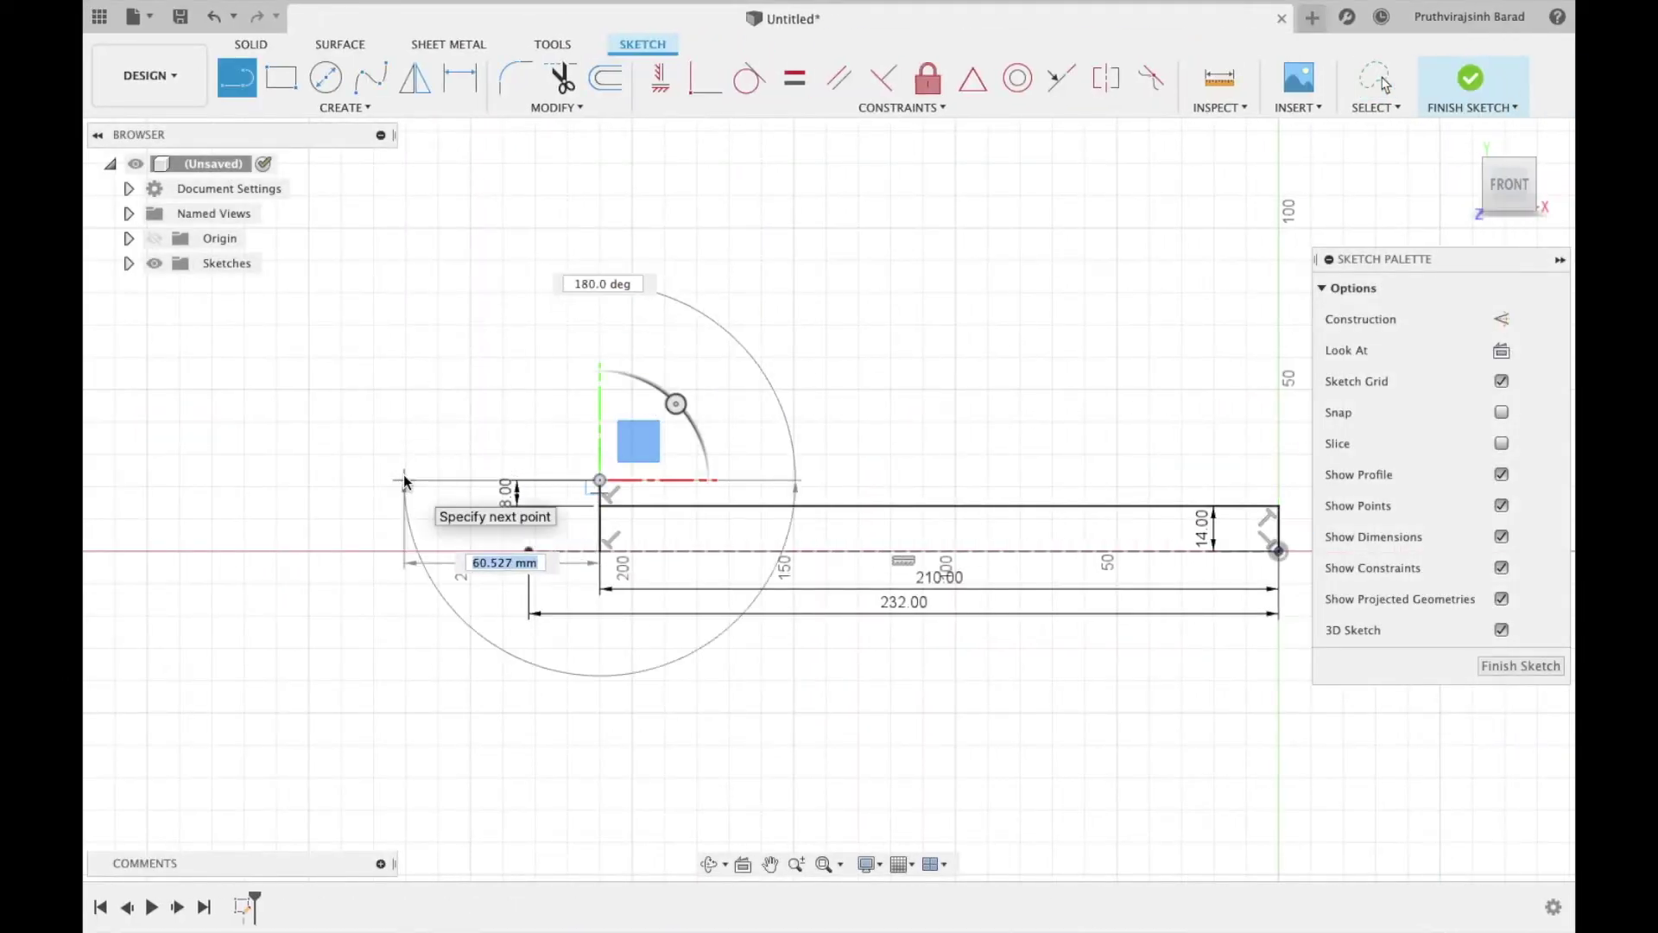
type("22")
key("Return")
key("Escape")
Close the bolt profile with a vertical line at the head's outer end and a line along the centreline to the origin
key("l")
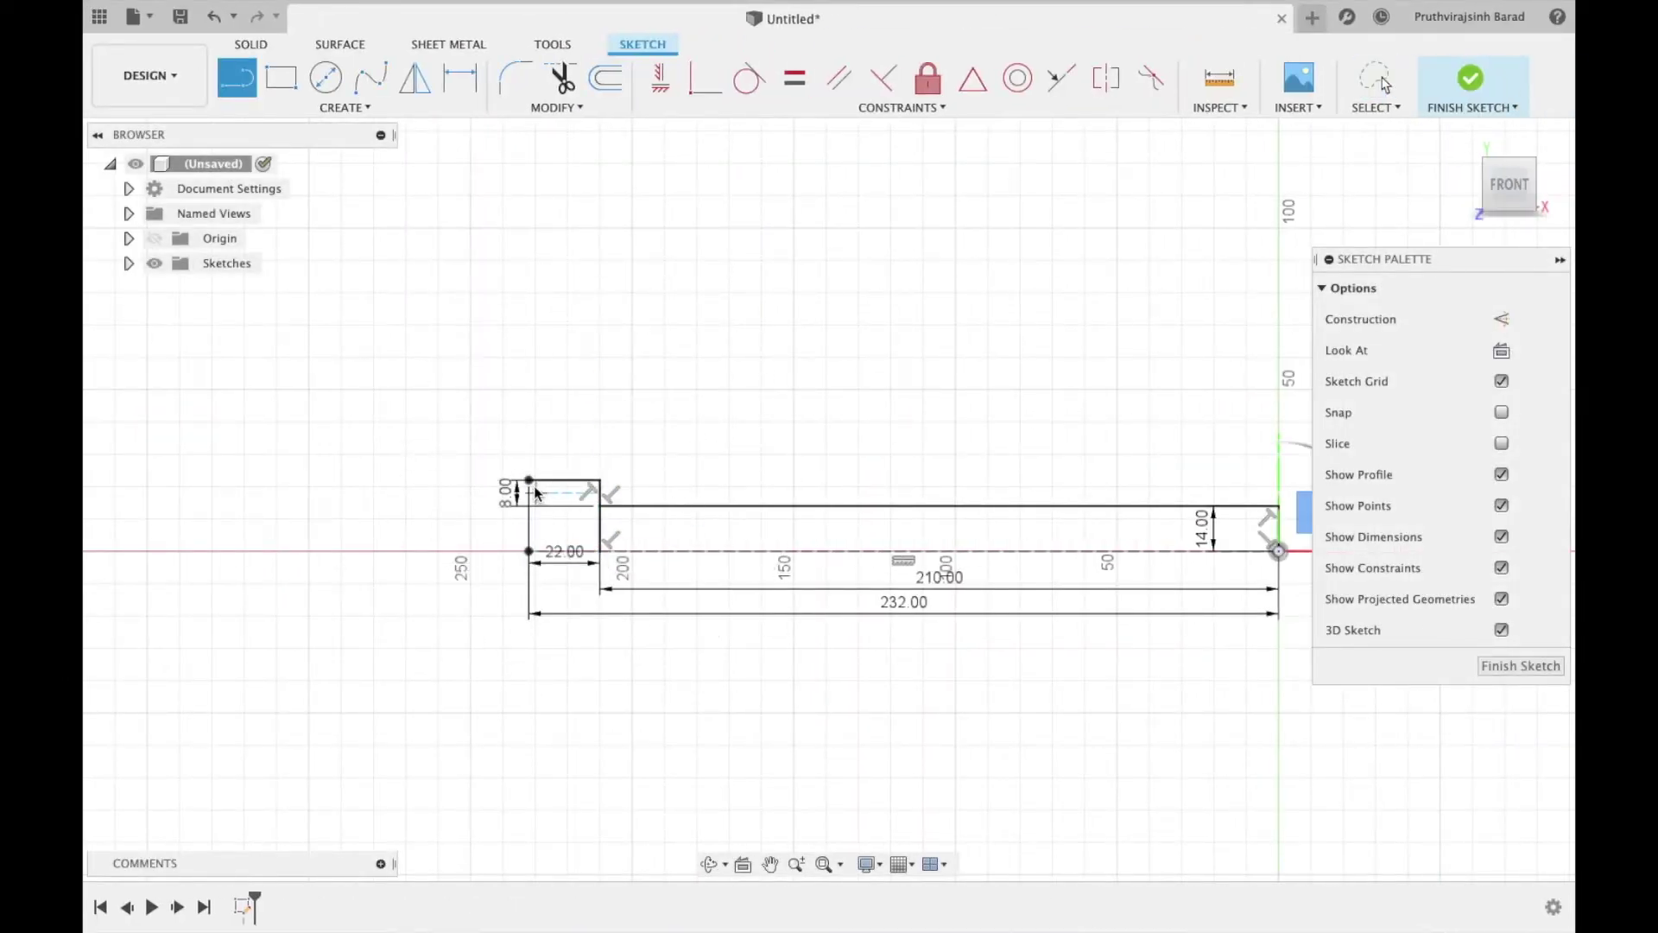
left_click(529, 550)
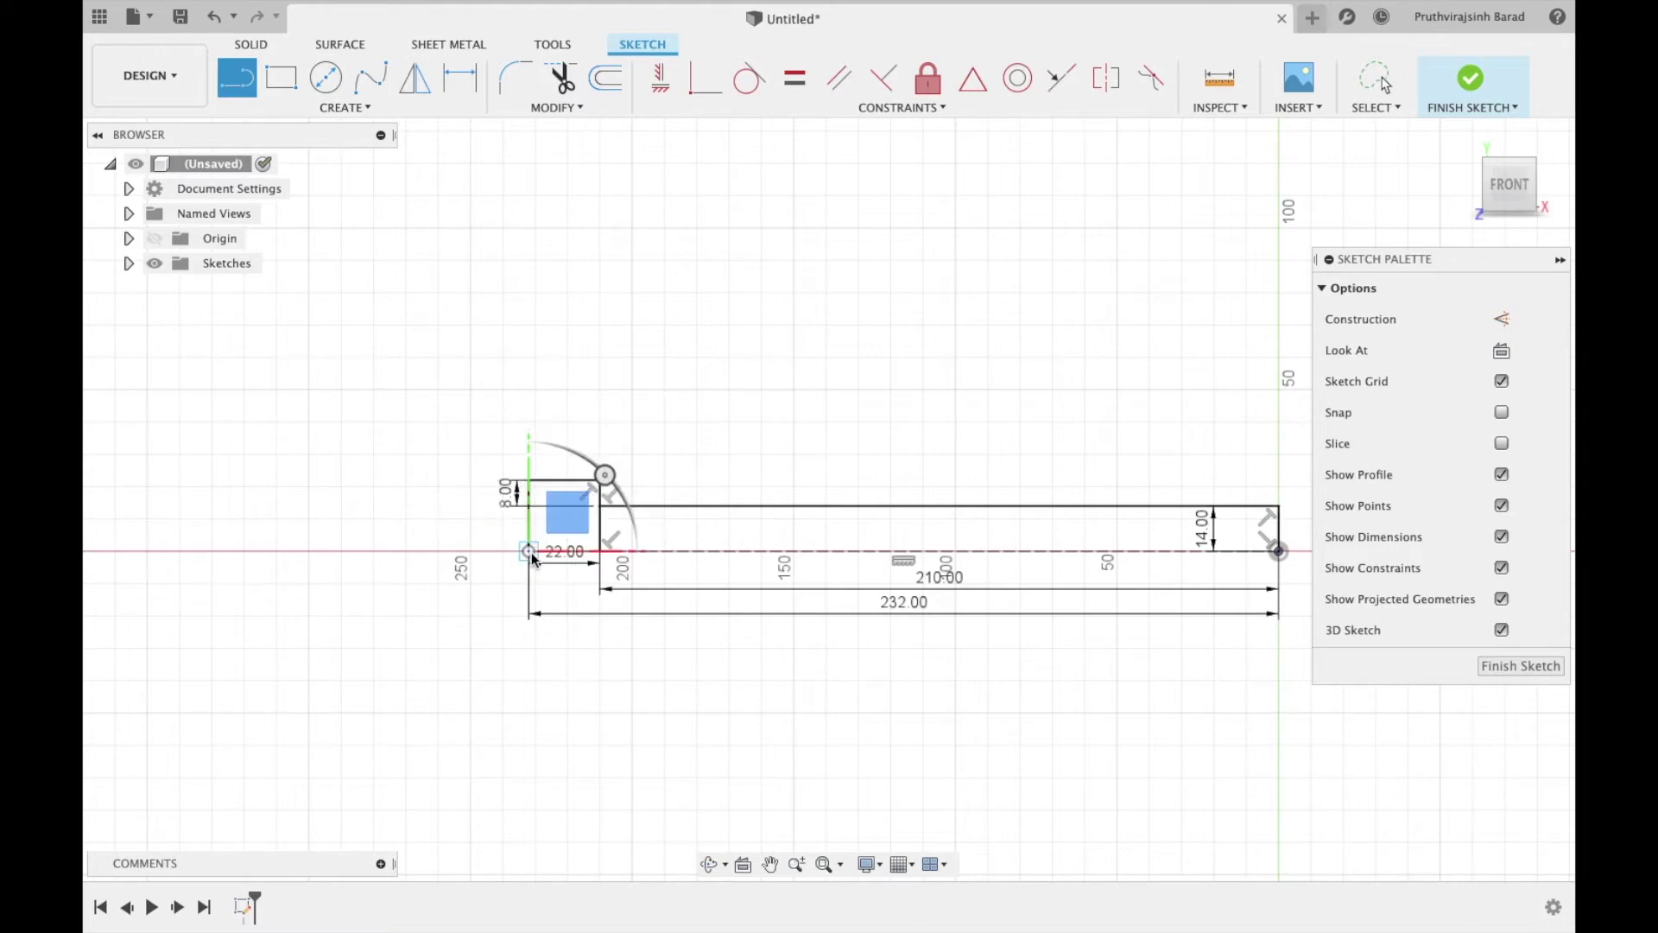
left_click(1279, 551)
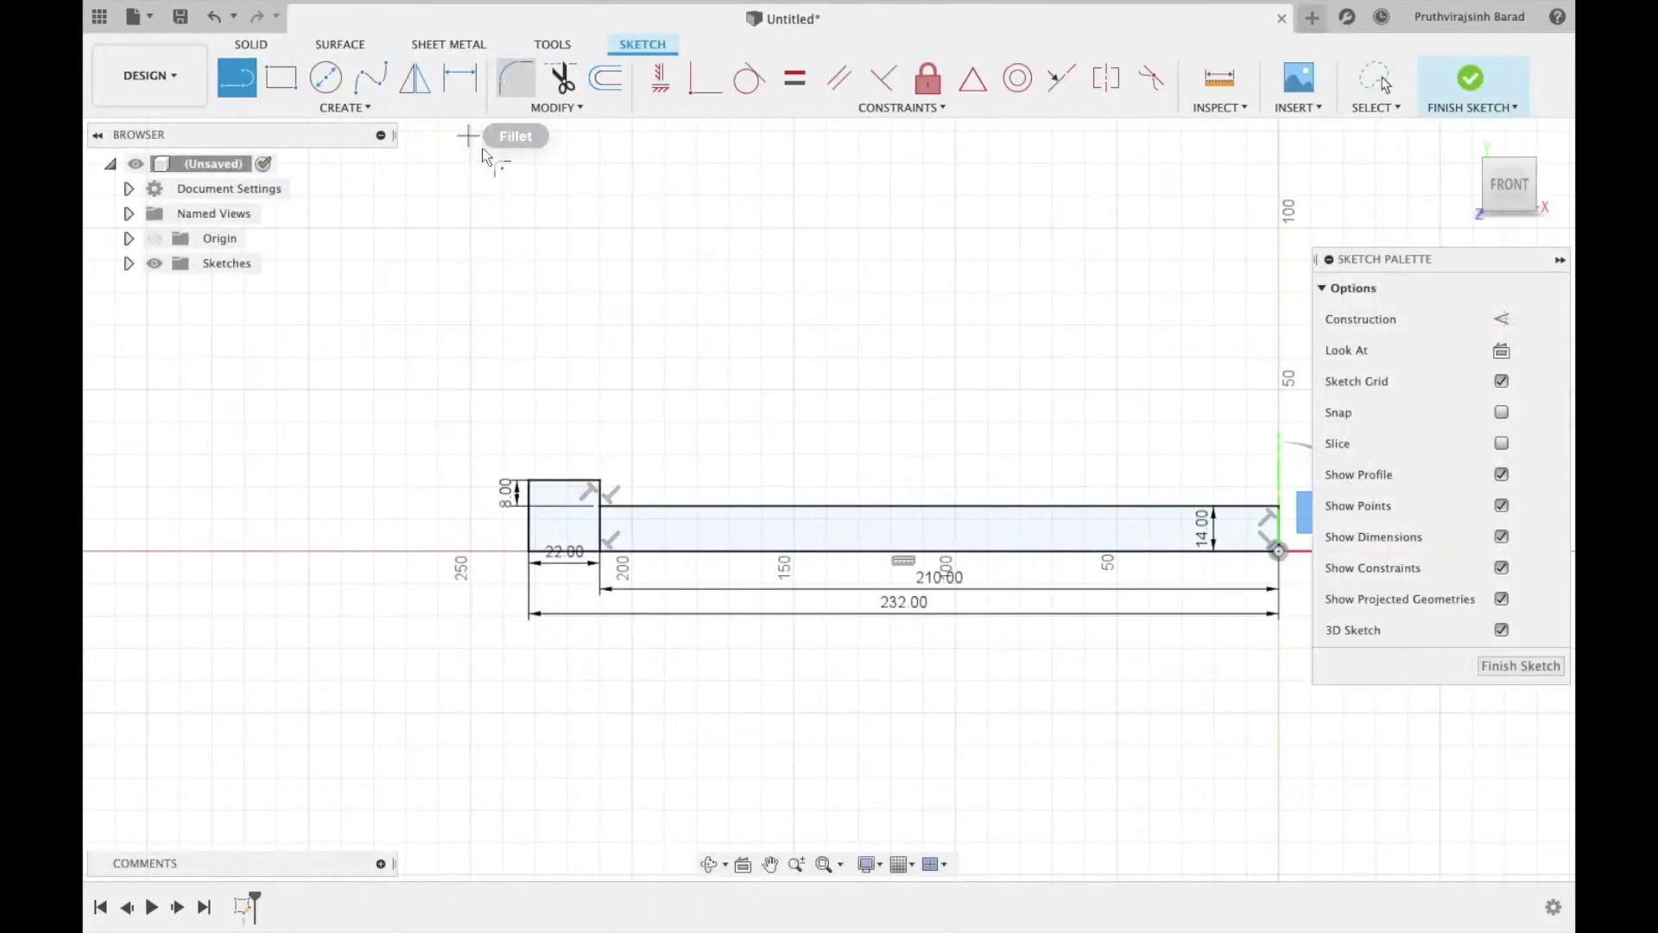
Fillet the head's outer upper corner with a 5 mm radius and finish the sketch
left_click(537, 480)
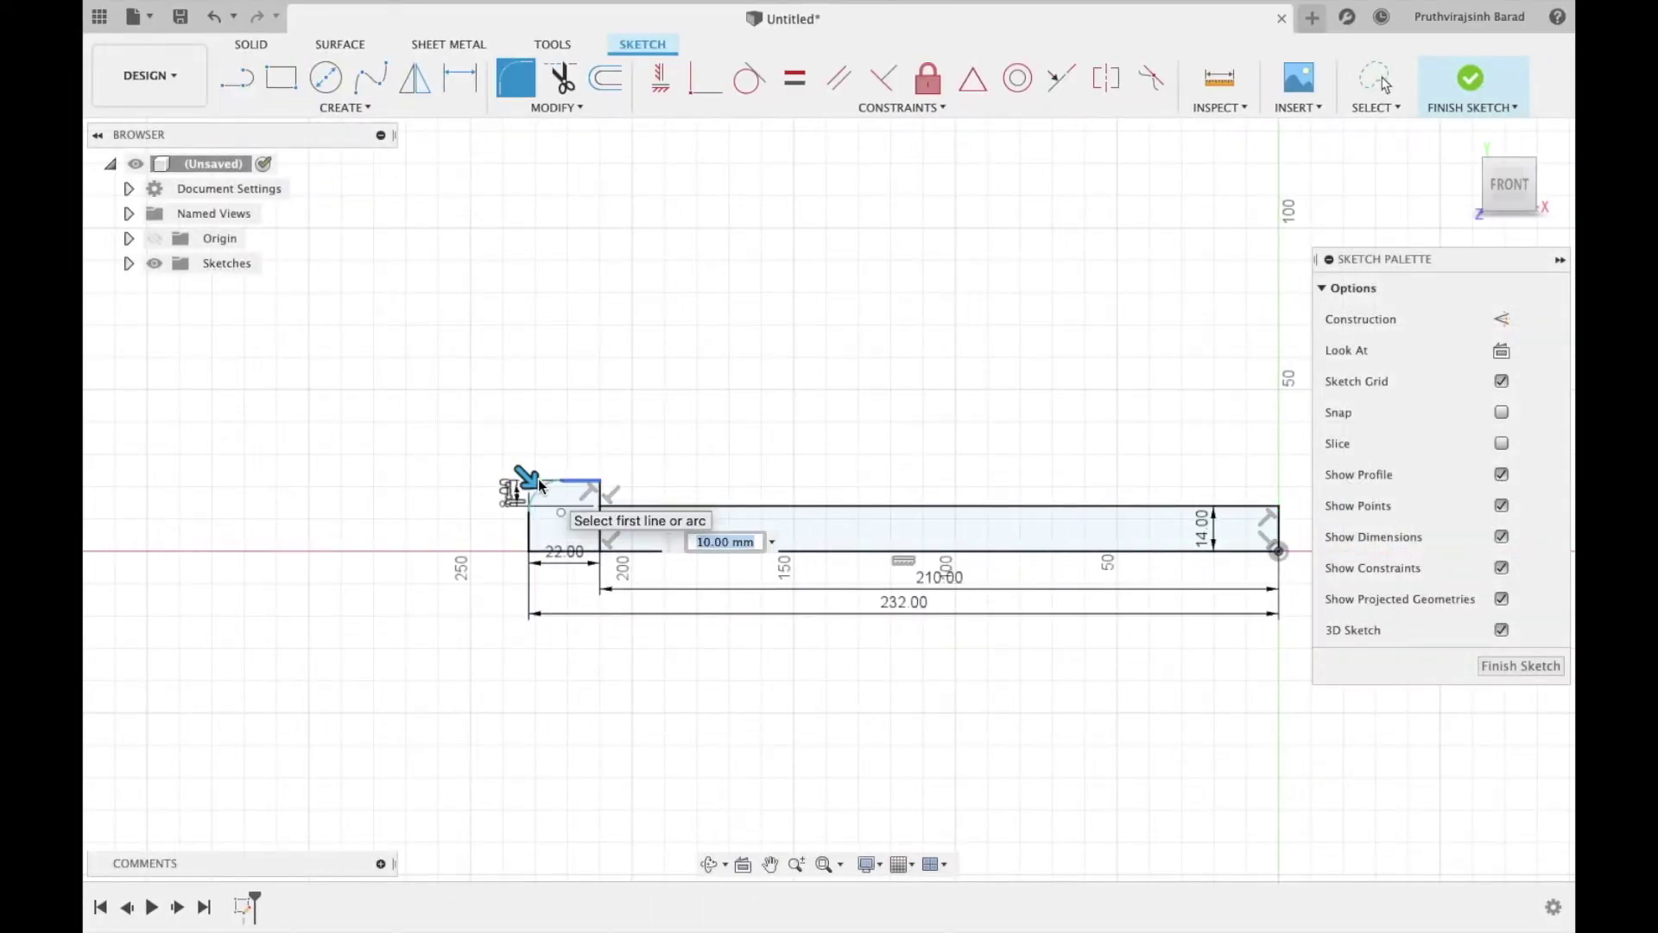
key("Return")
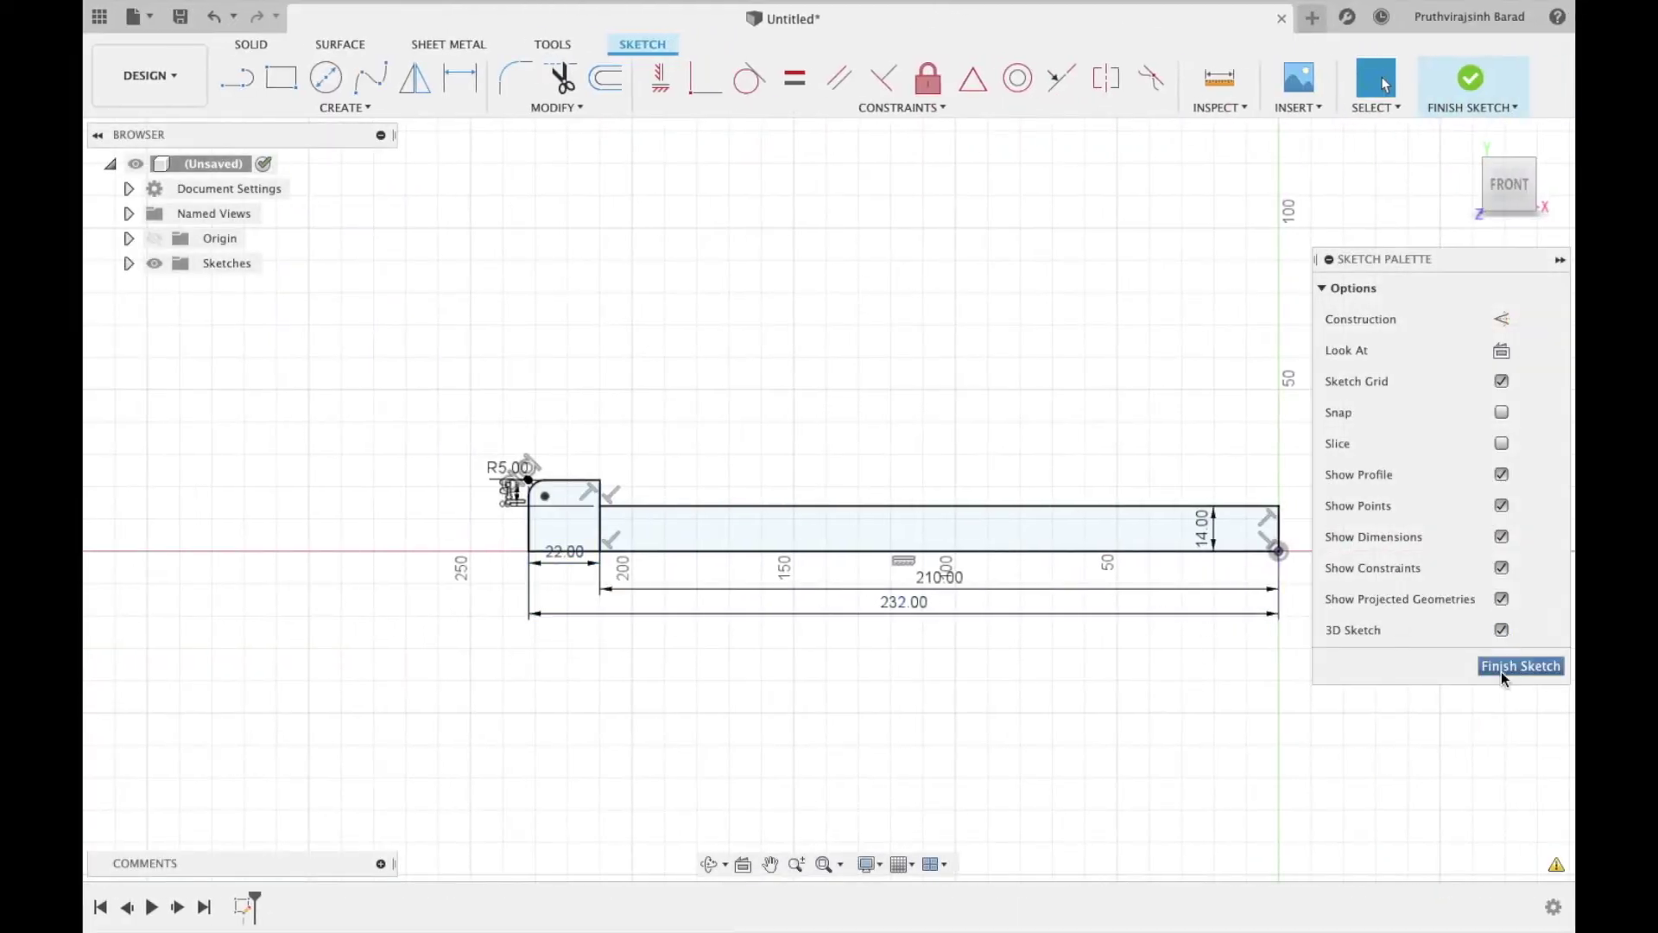
left_click(1502, 667)
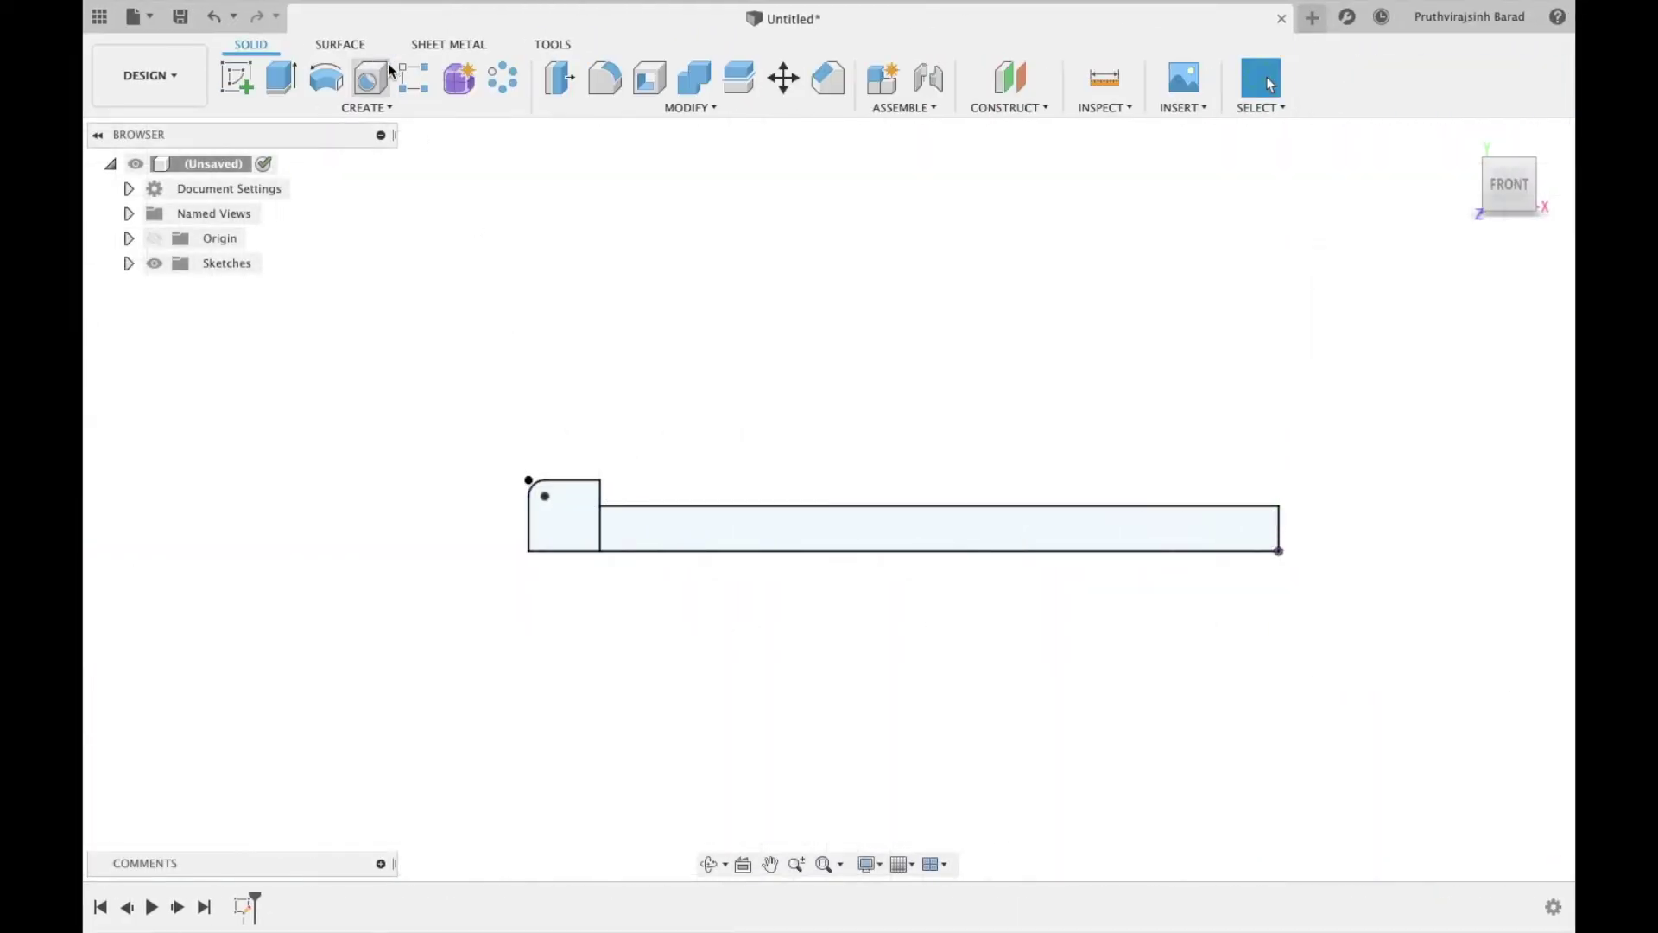
Revolve the head and shank profiles 360 degrees about the horizontal X axis as a new body
left_click(326, 78)
left_click(698, 535)
left_click(566, 515)
left_click(1423, 320)
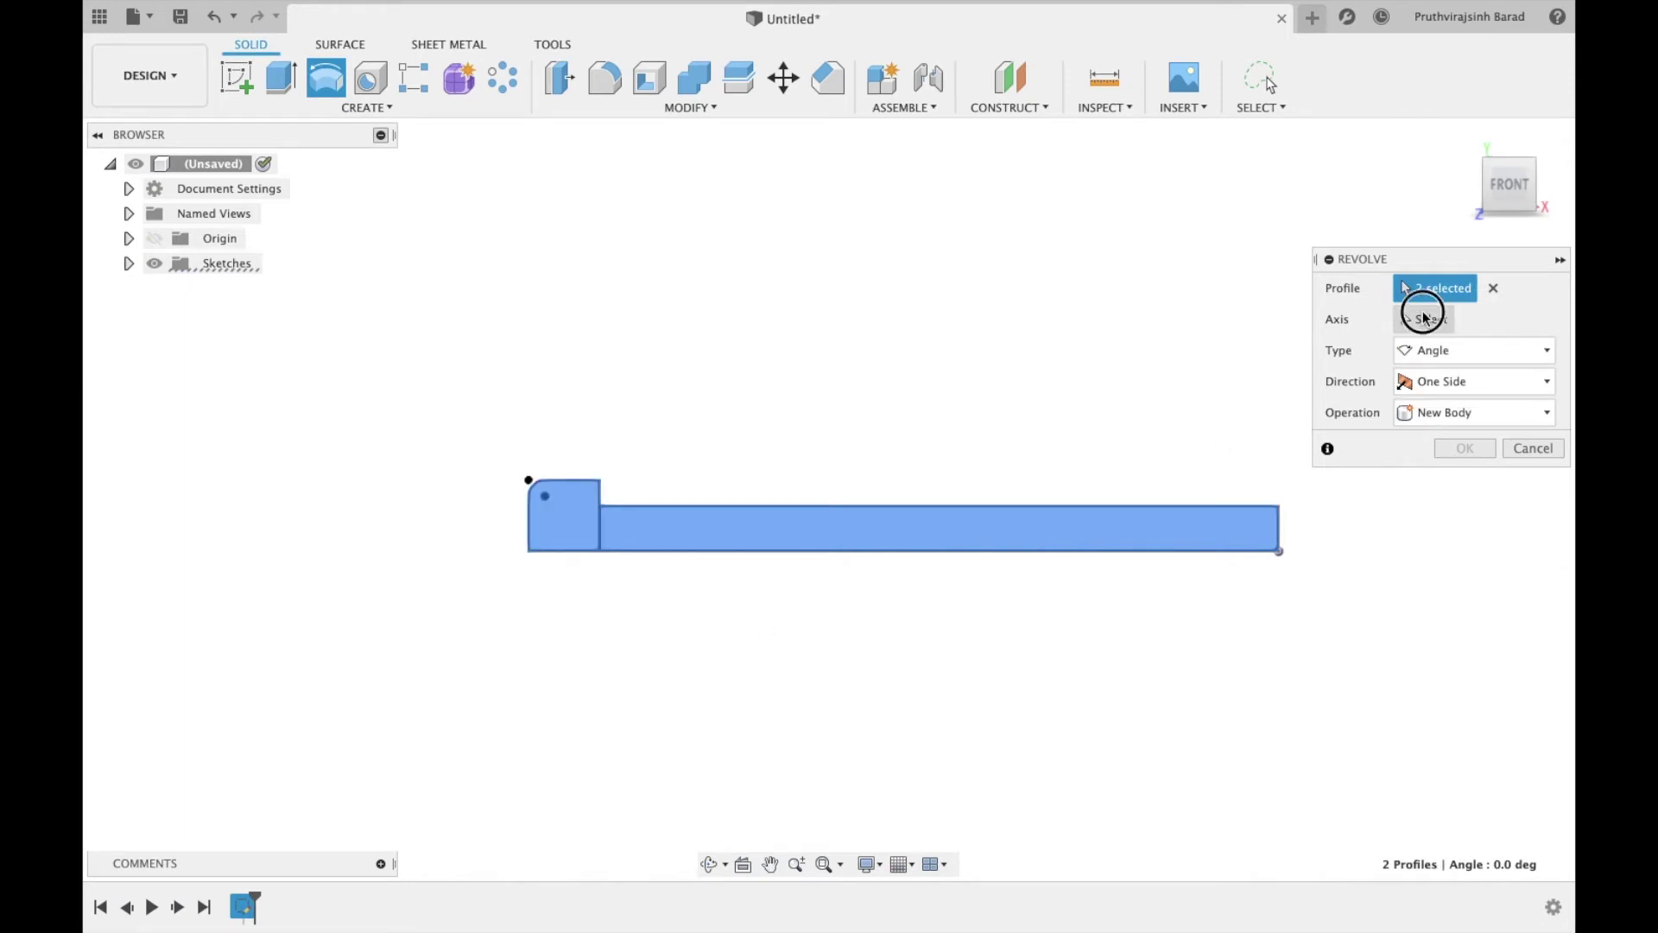
left_click(1326, 549)
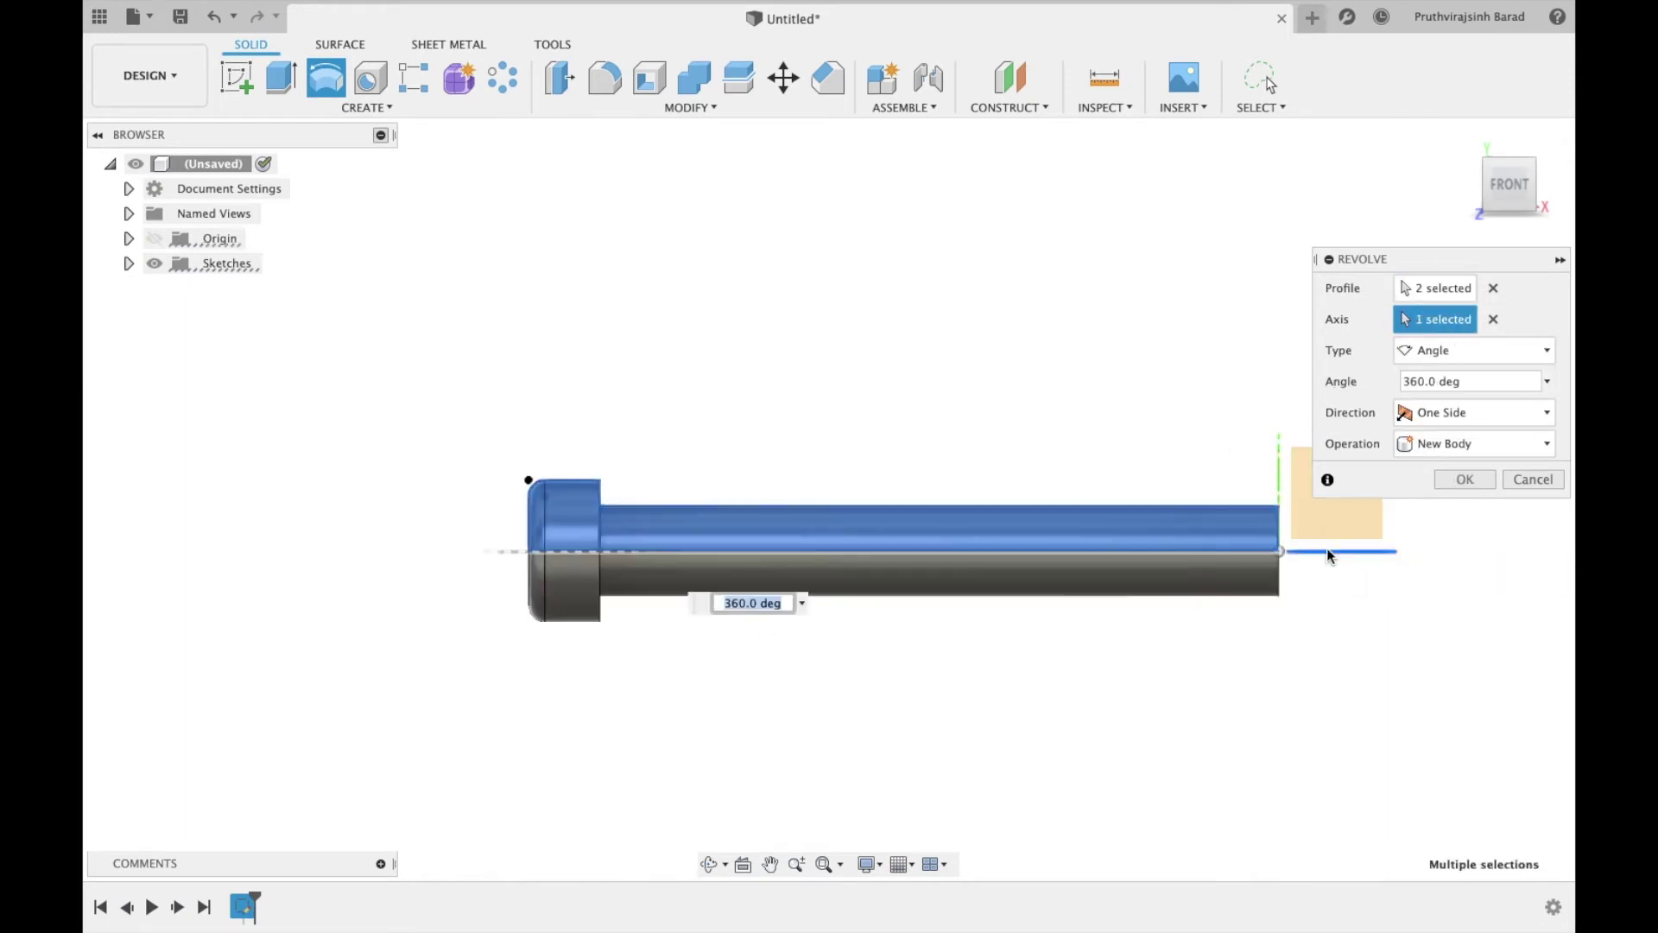
left_click(1466, 481)
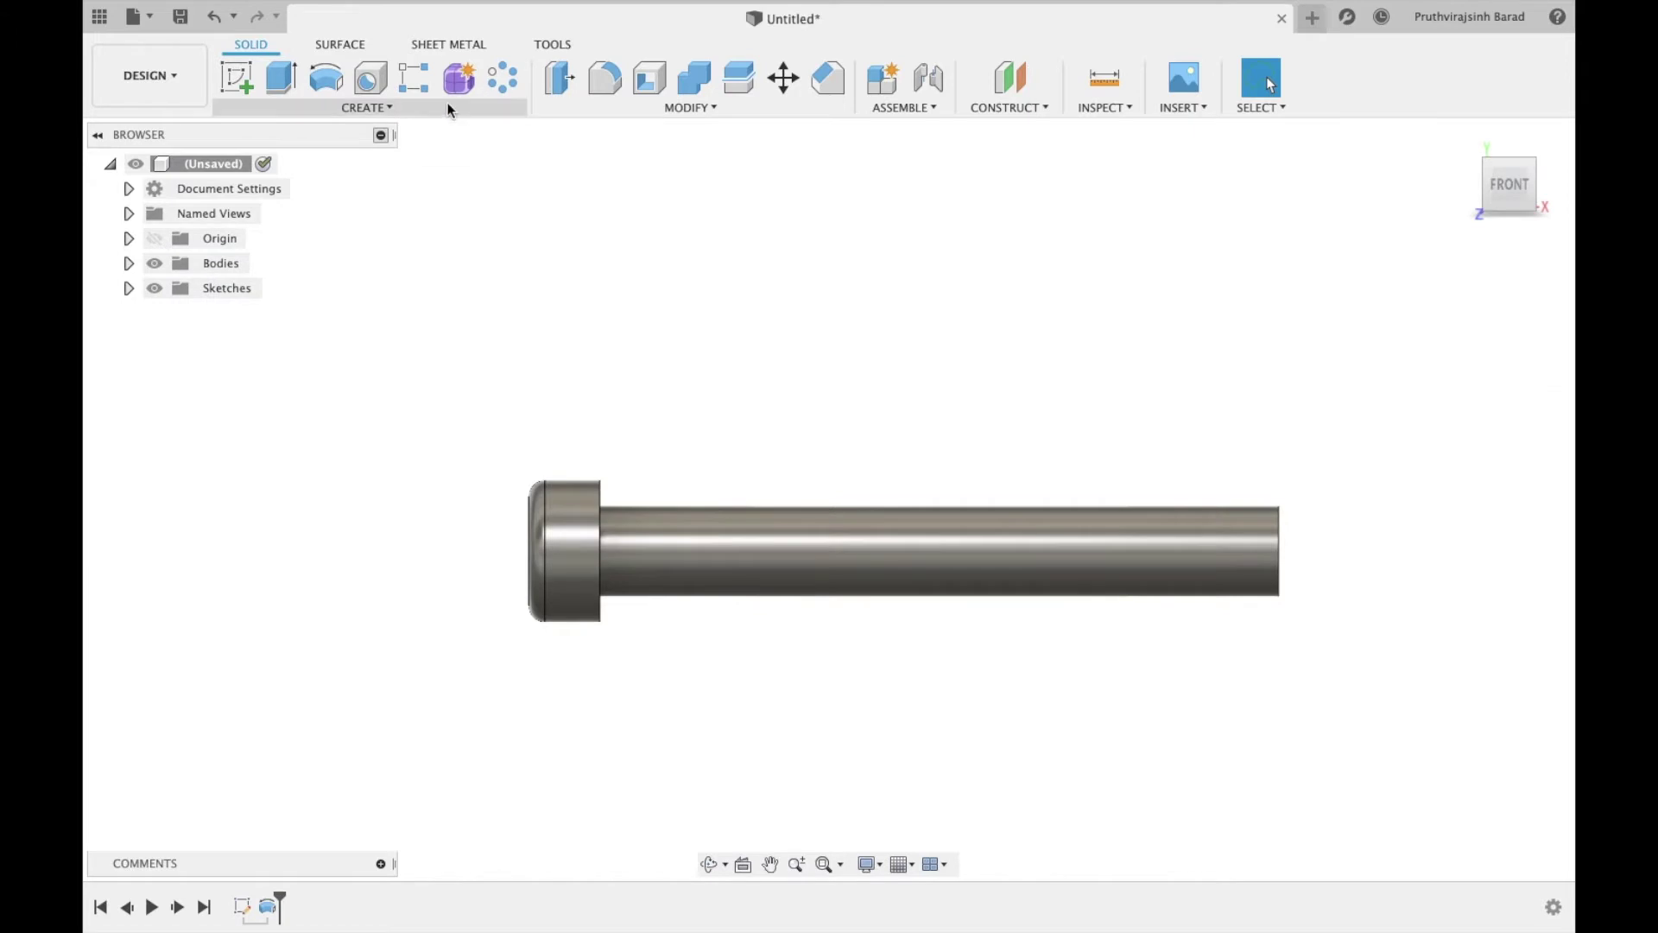
Add a modeled right-hand ISO Metric M28x2 thread, class 6g, over 65 mm at the shank's free end
left_click(448, 104)
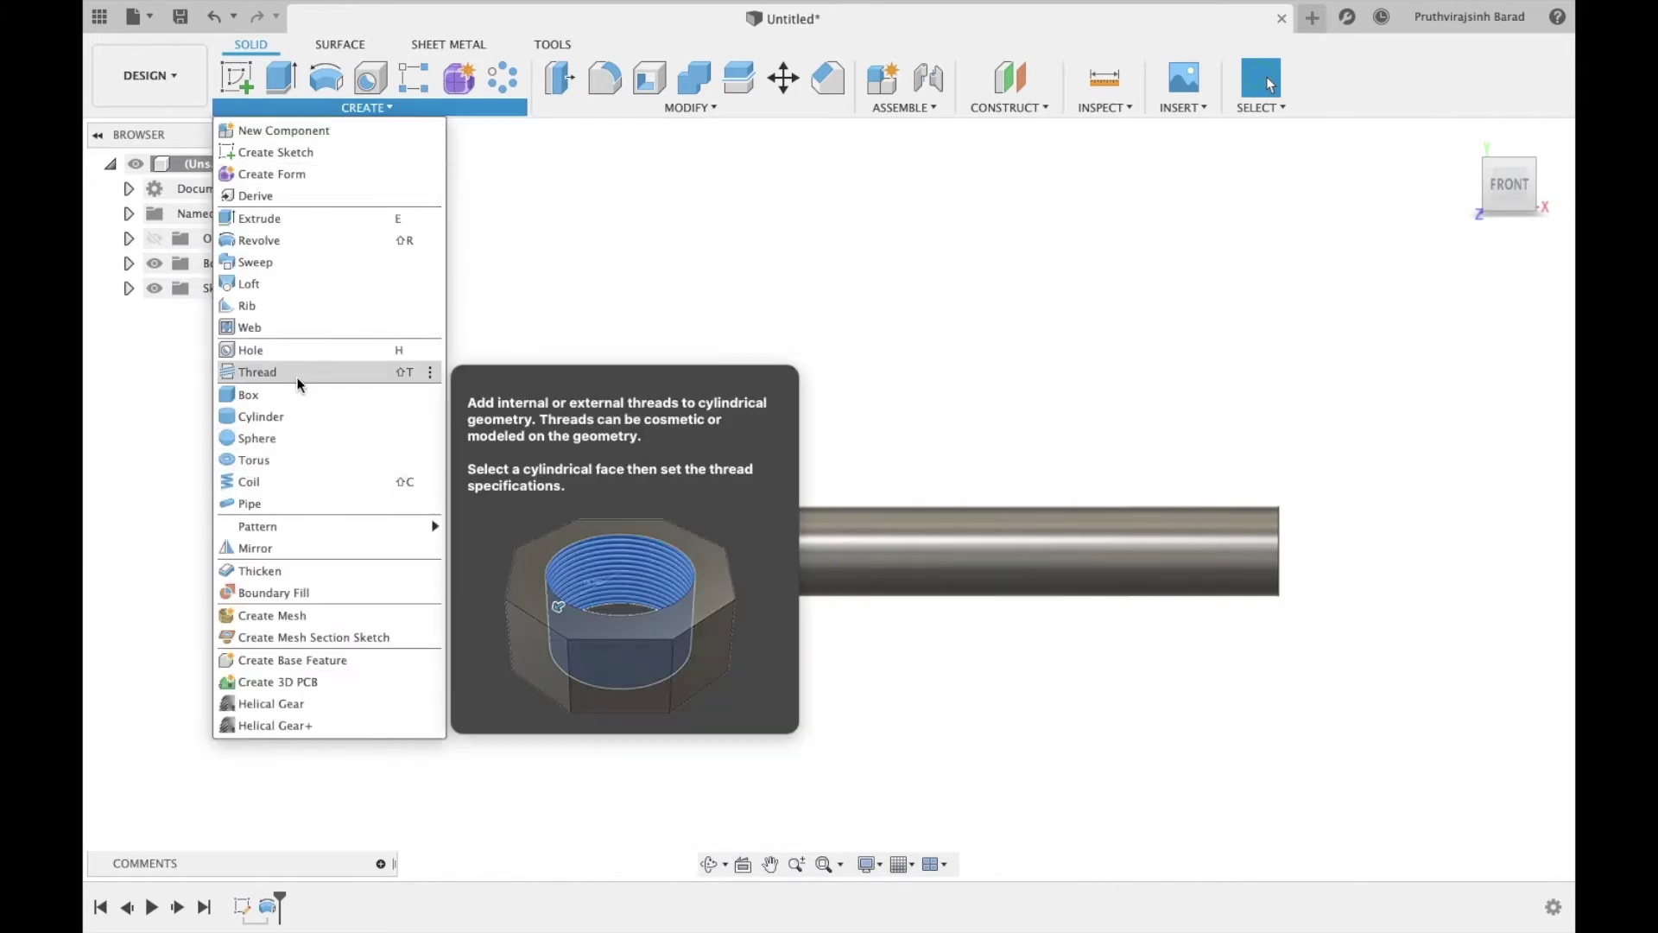
left_click(259, 372)
left_click(1176, 569)
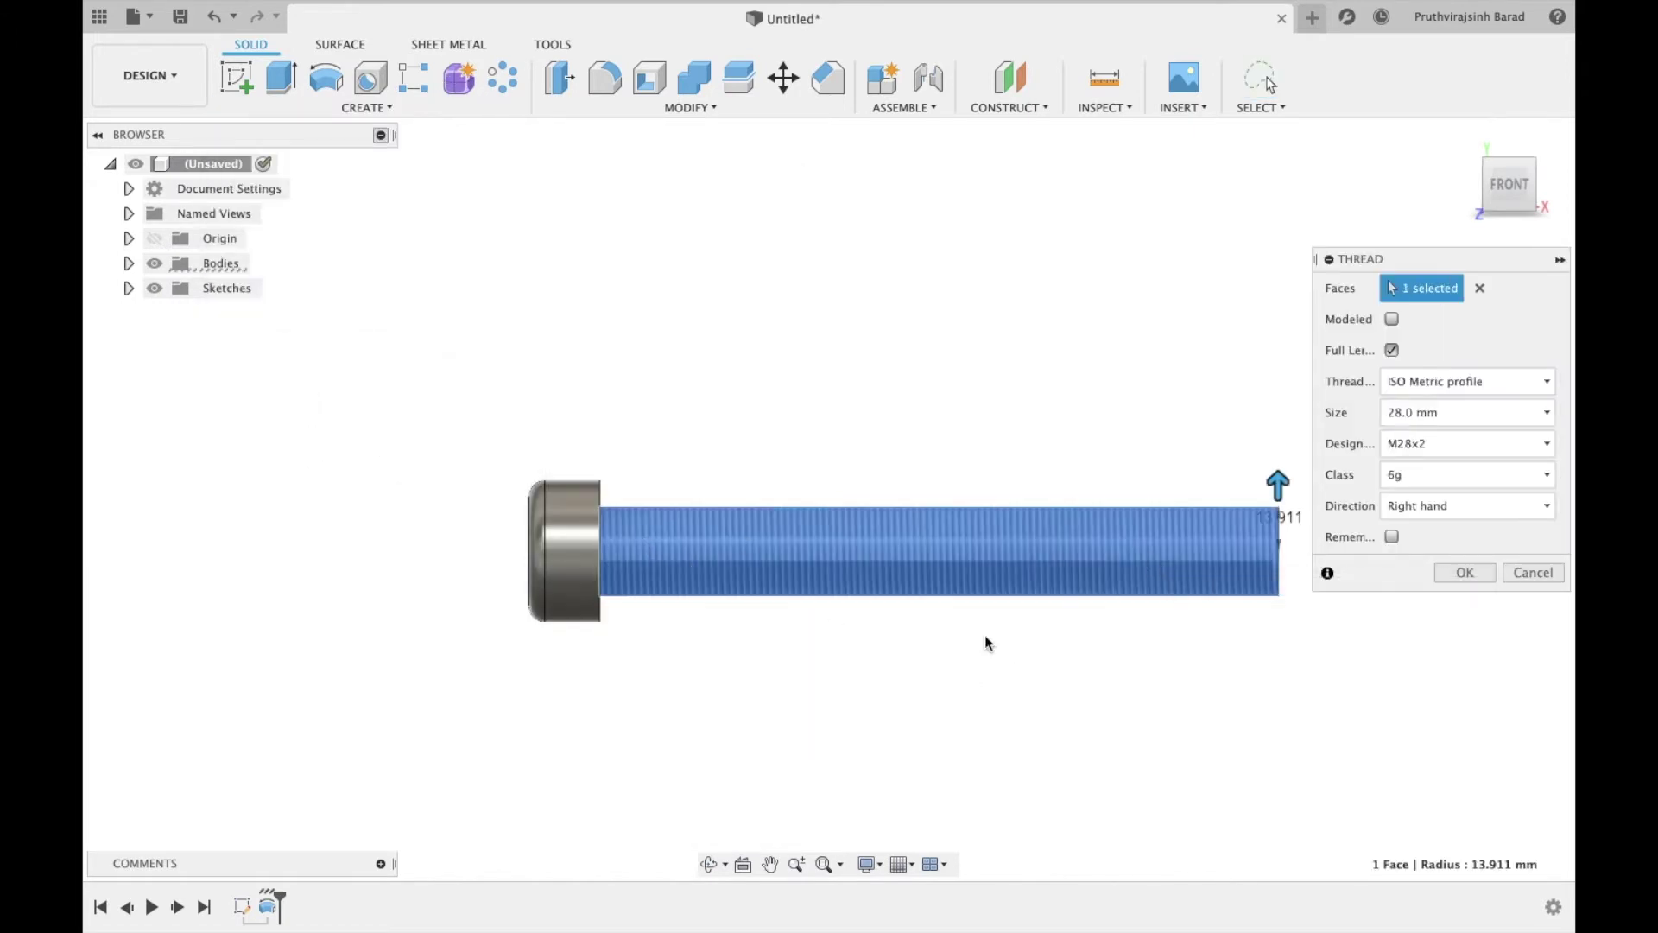
left_click(1391, 349)
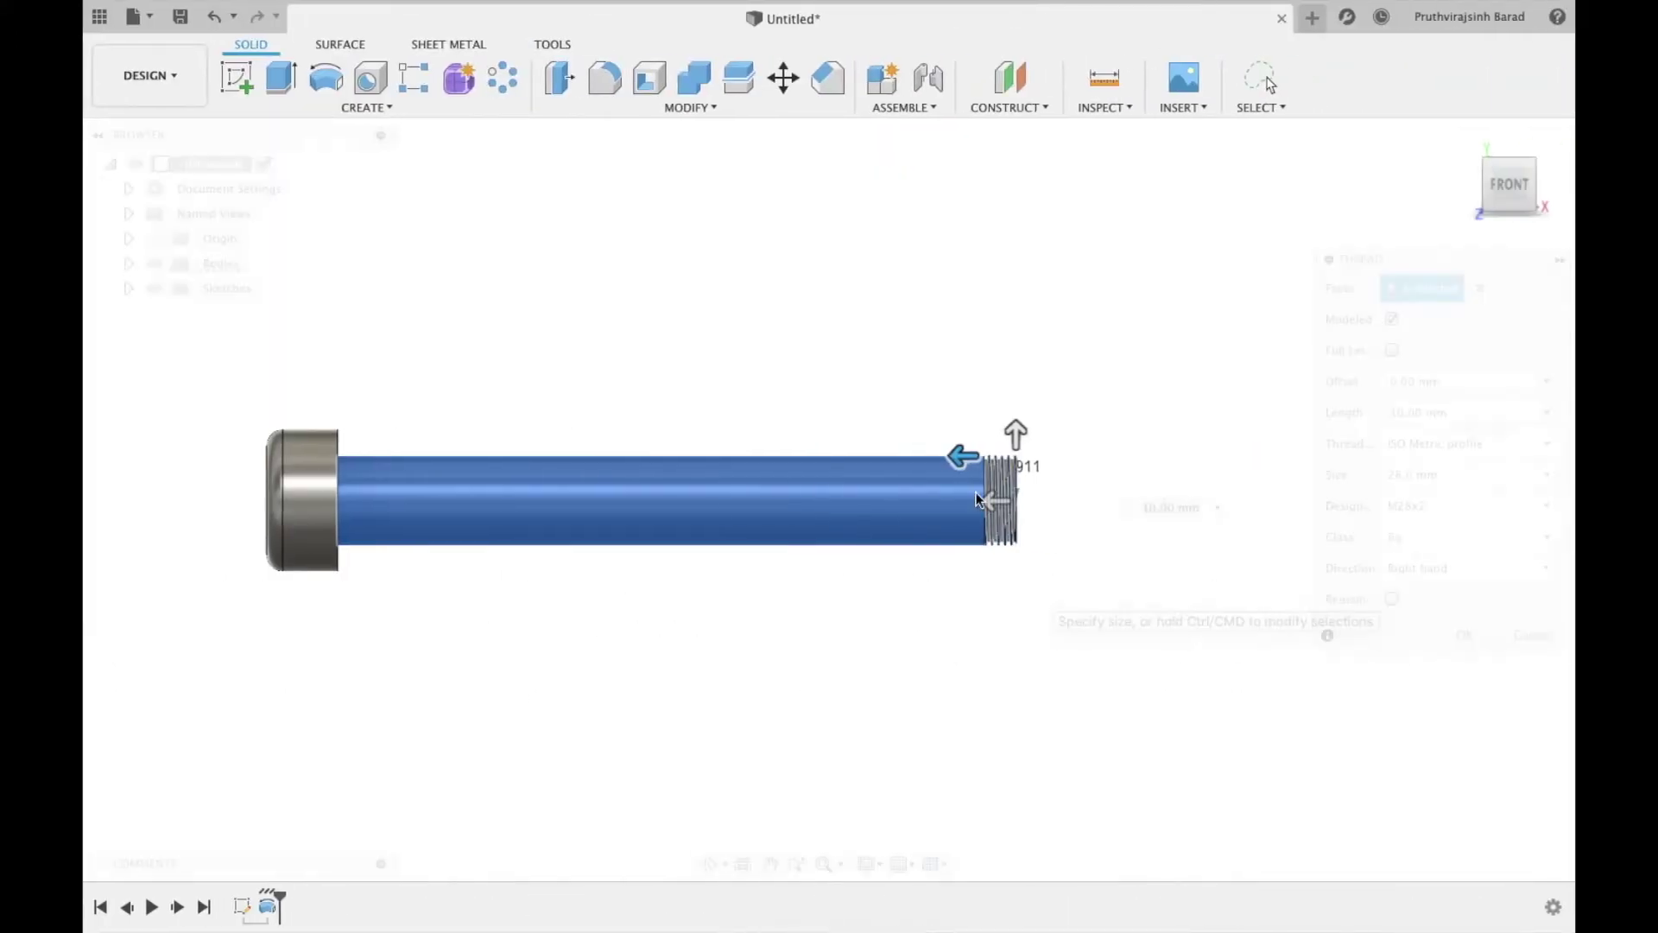
left_click_drag(919, 466, 737, 458)
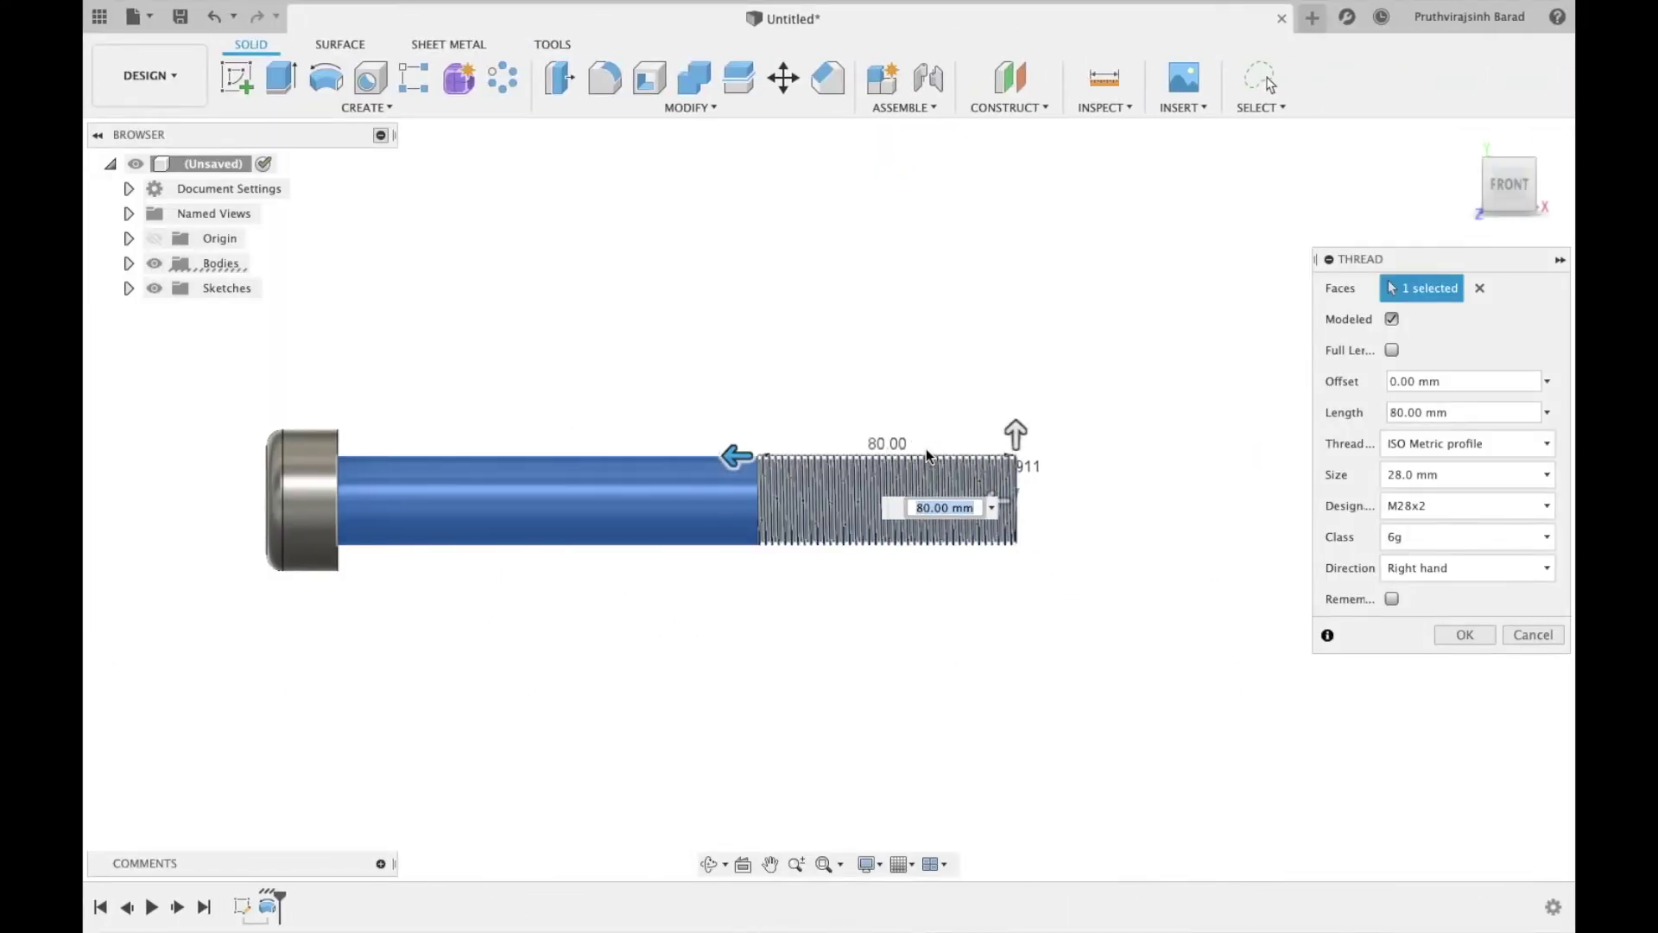
type("65")
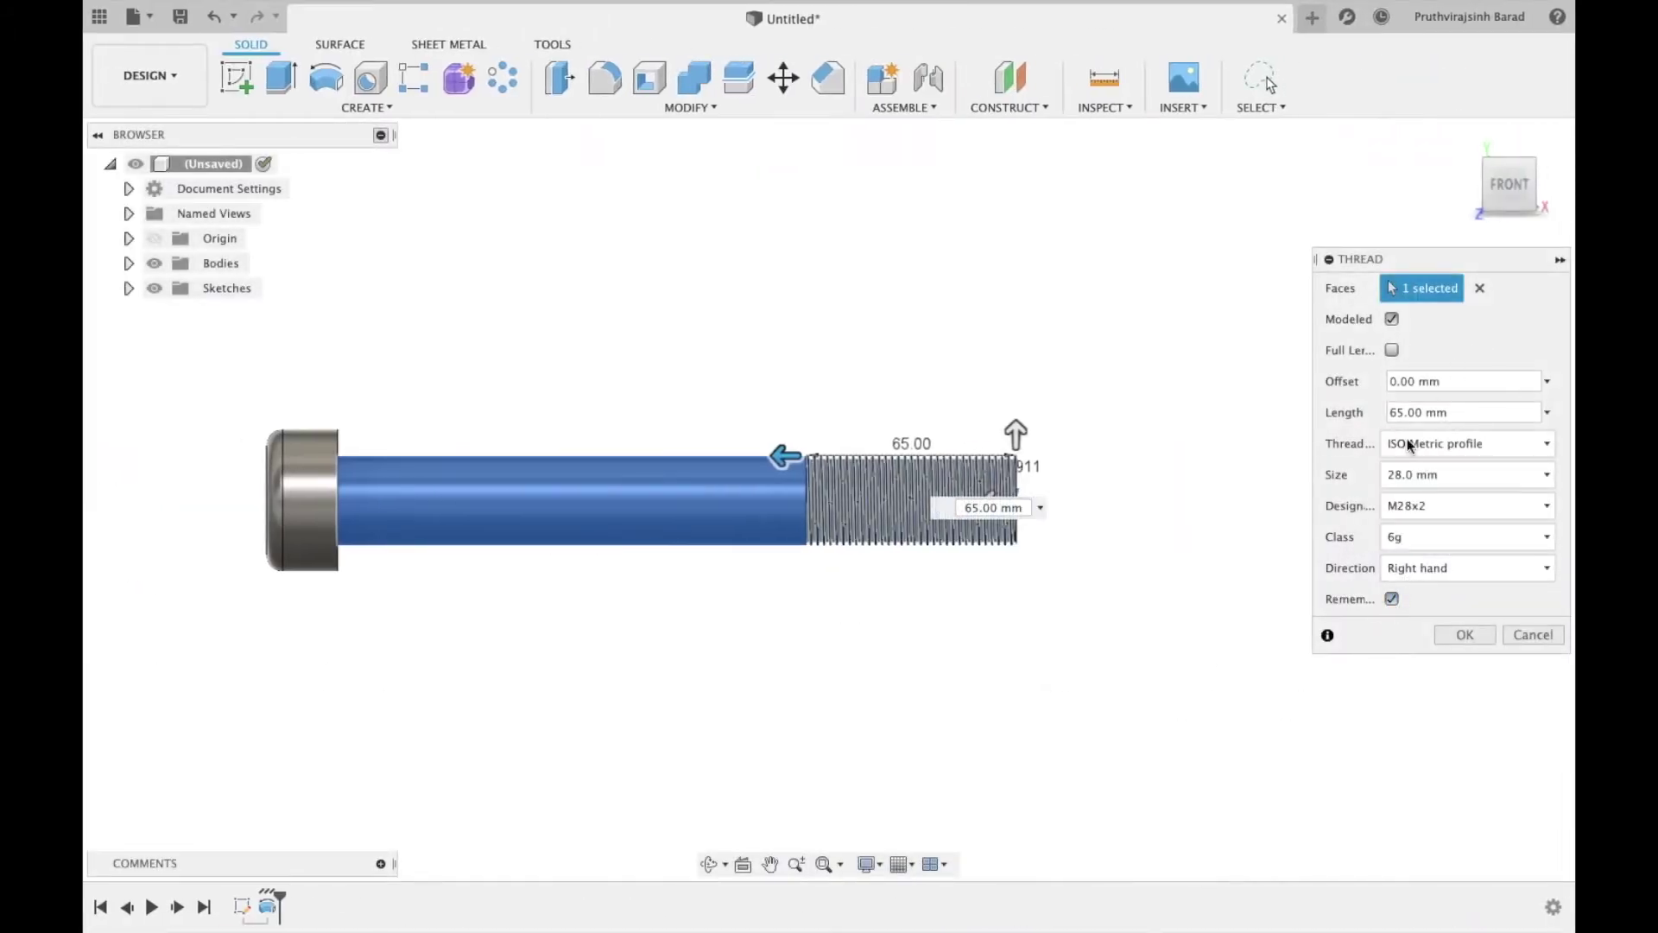
left_click(1466, 634)
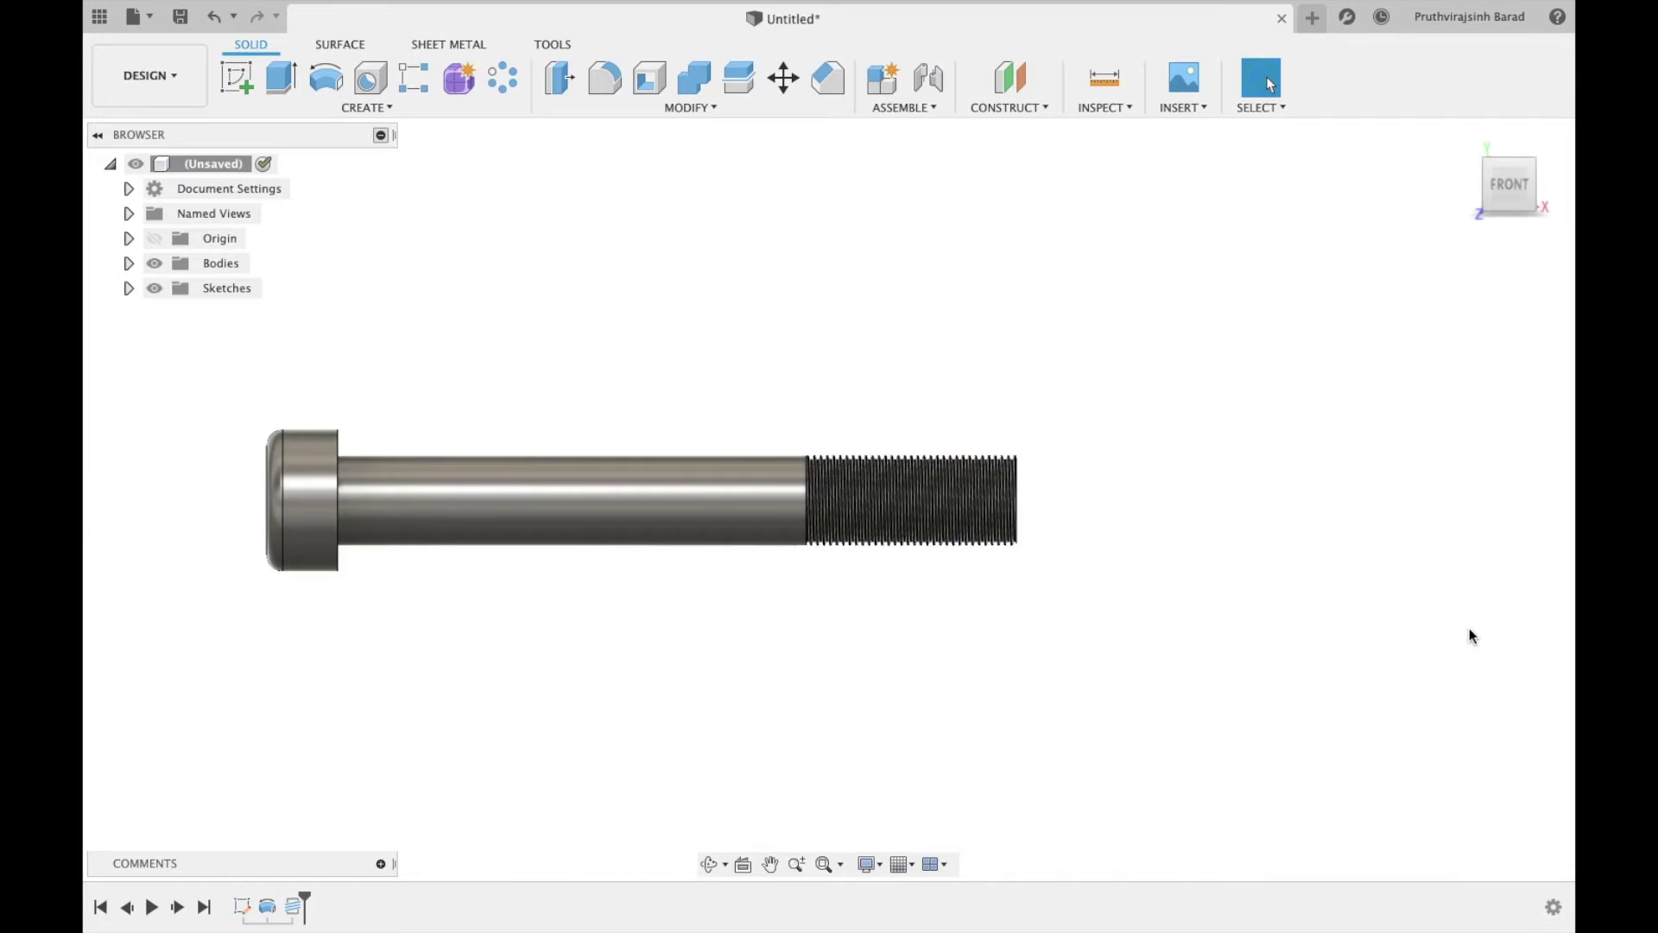
Show the origin planes and axes at the bolt's threaded end
left_click(710, 864)
left_click_drag(755, 584, 692, 588)
key("Escape")
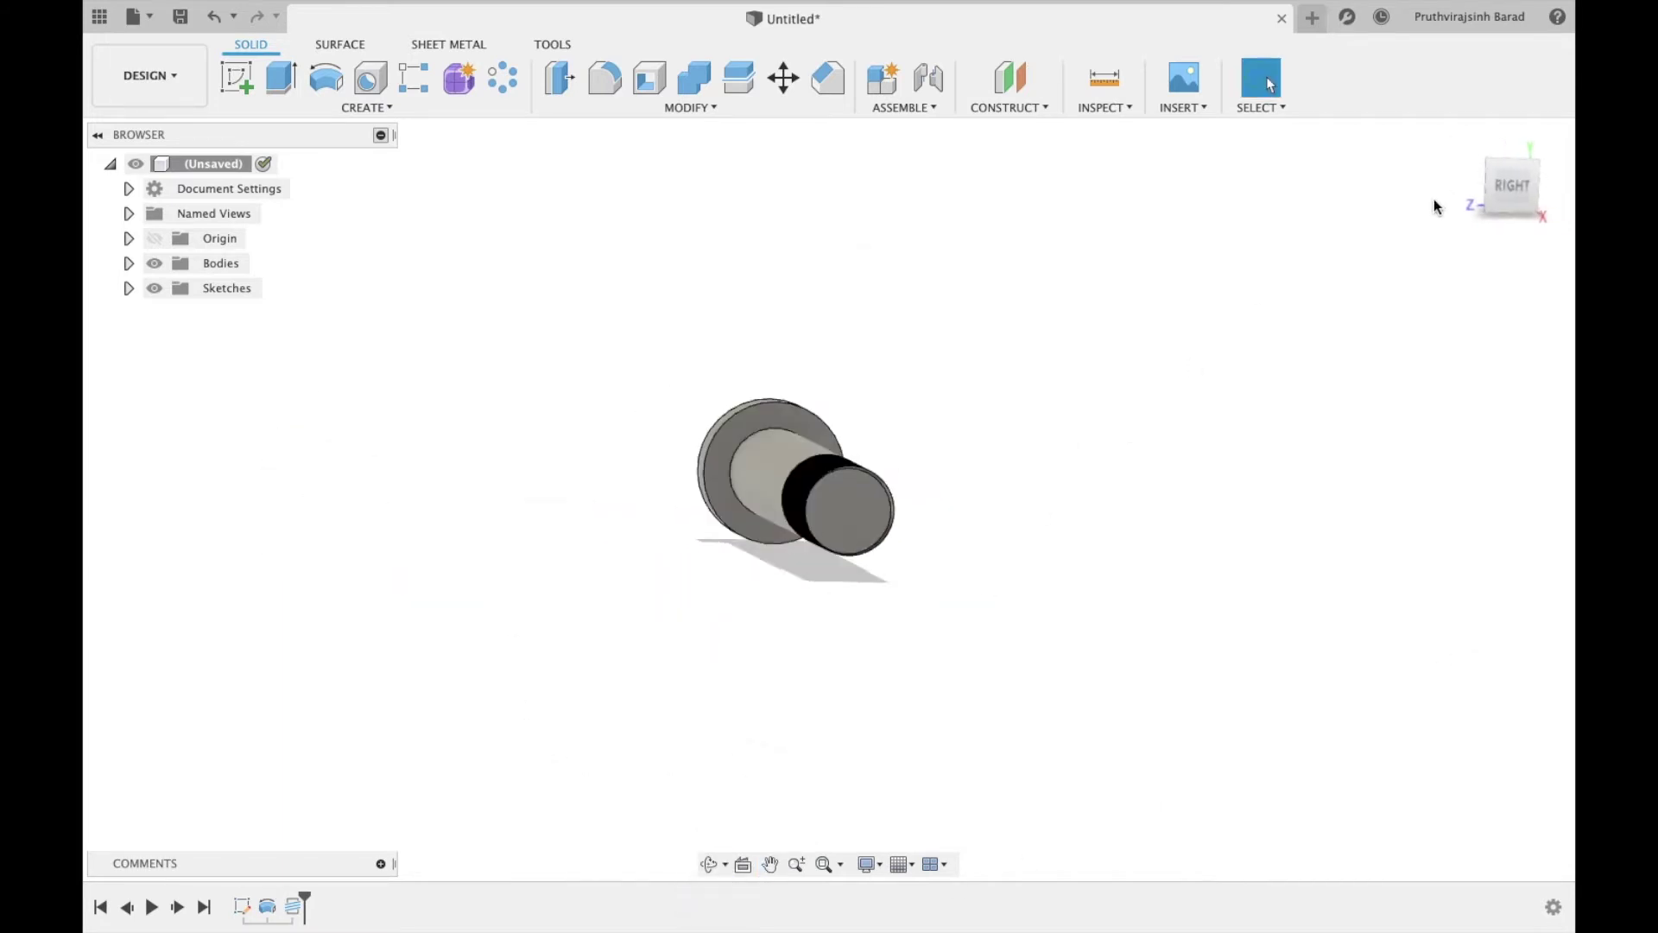
left_click(1511, 185)
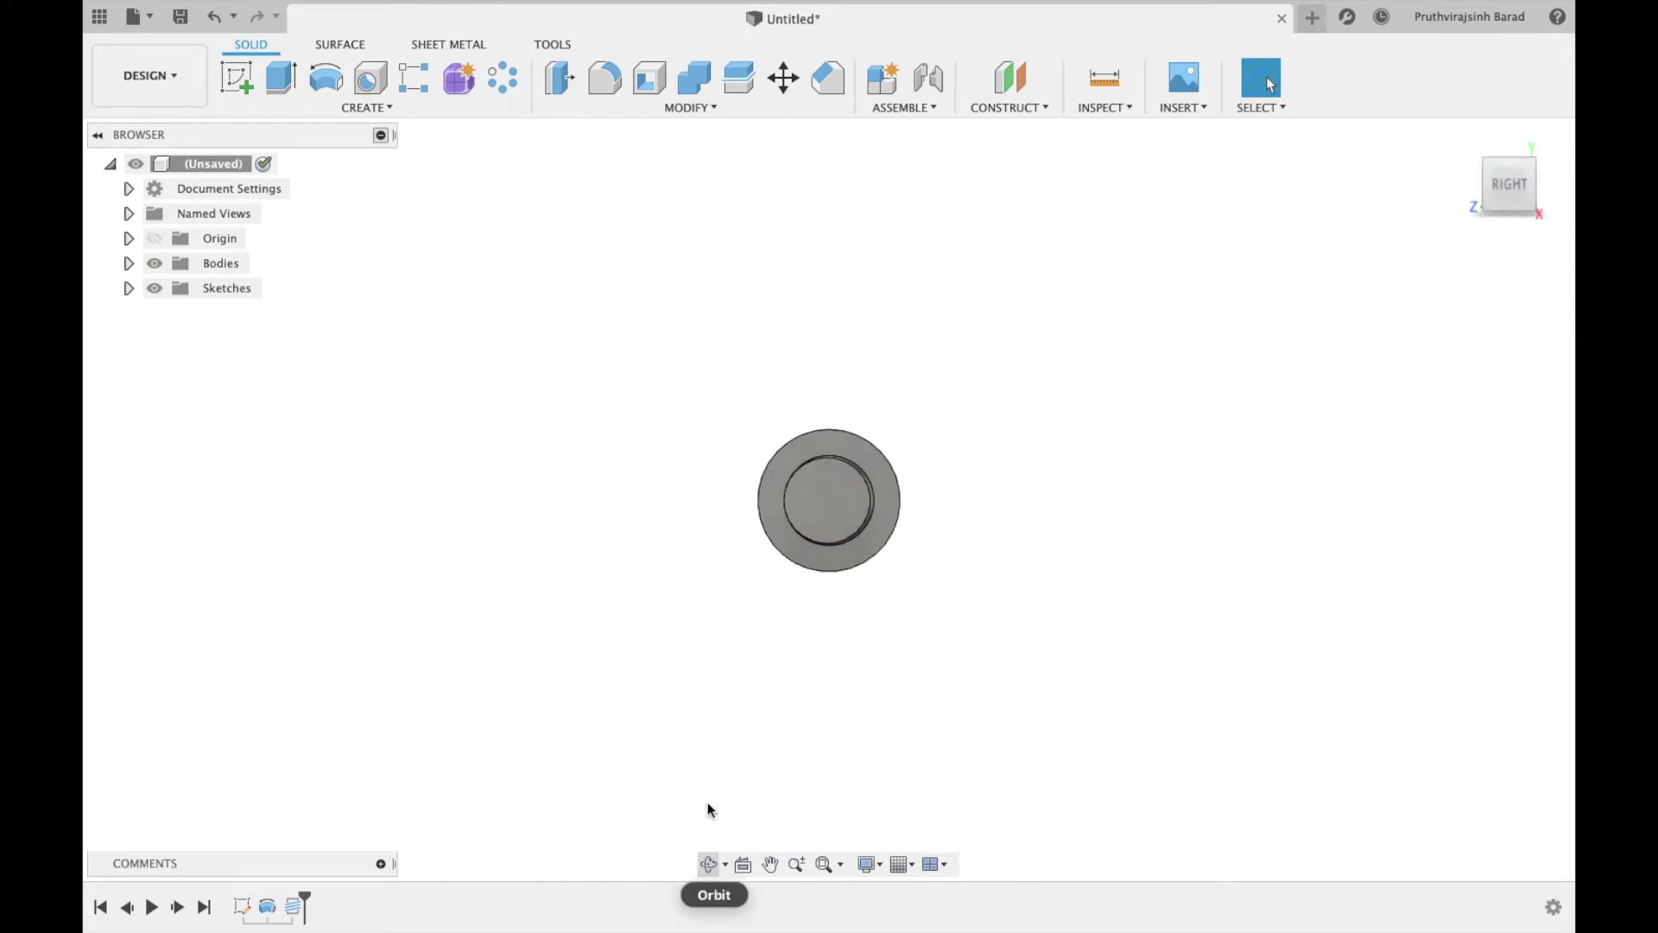
left_click(713, 863)
left_click_drag(709, 596, 630, 556)
key("Escape")
left_click(154, 239)
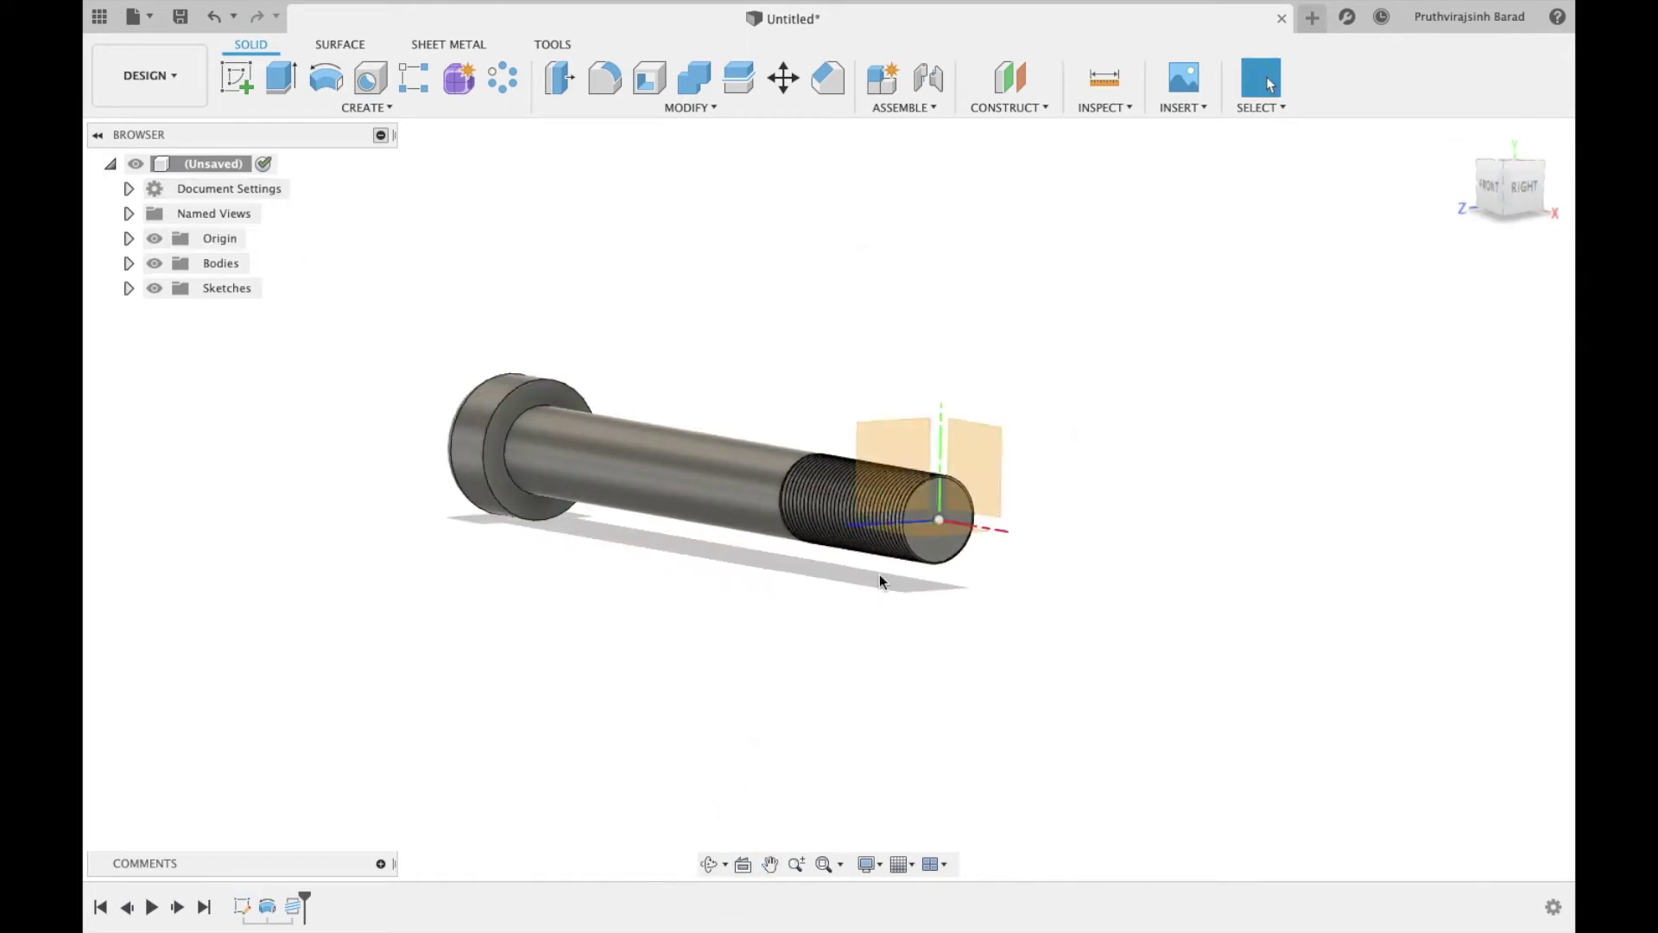
Start a new sketch on the ring-shaped underside of the bolt head
left_click(712, 864)
left_click_drag(743, 553, 755, 637)
key("Escape")
left_click(419, 423)
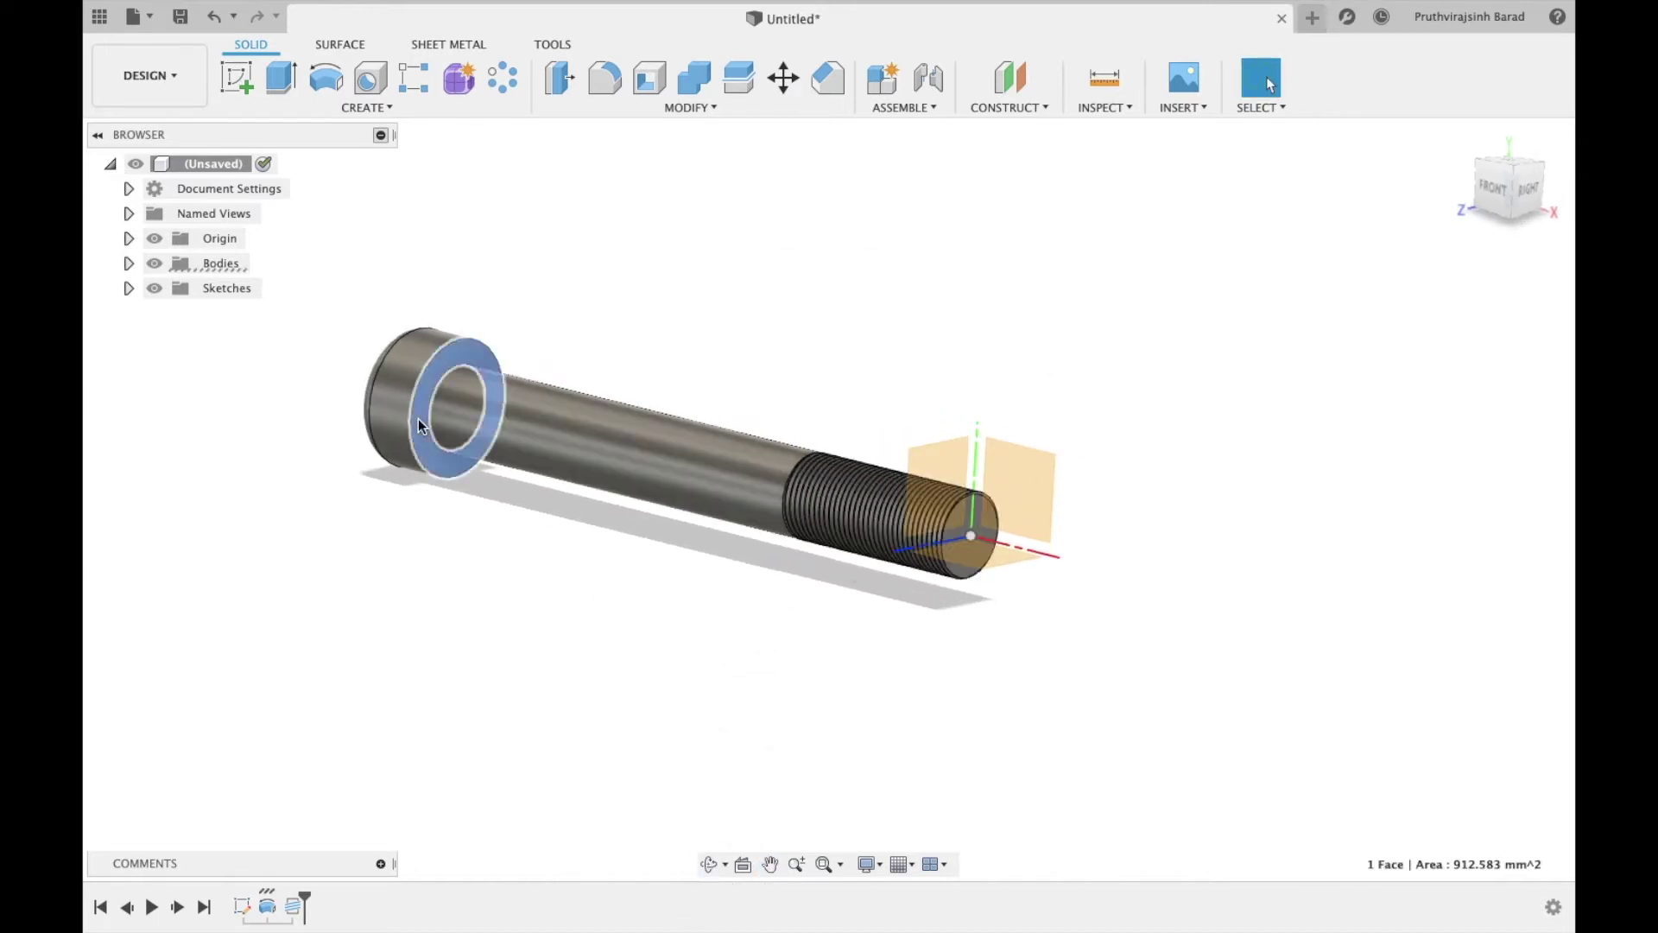
left_click(251, 84)
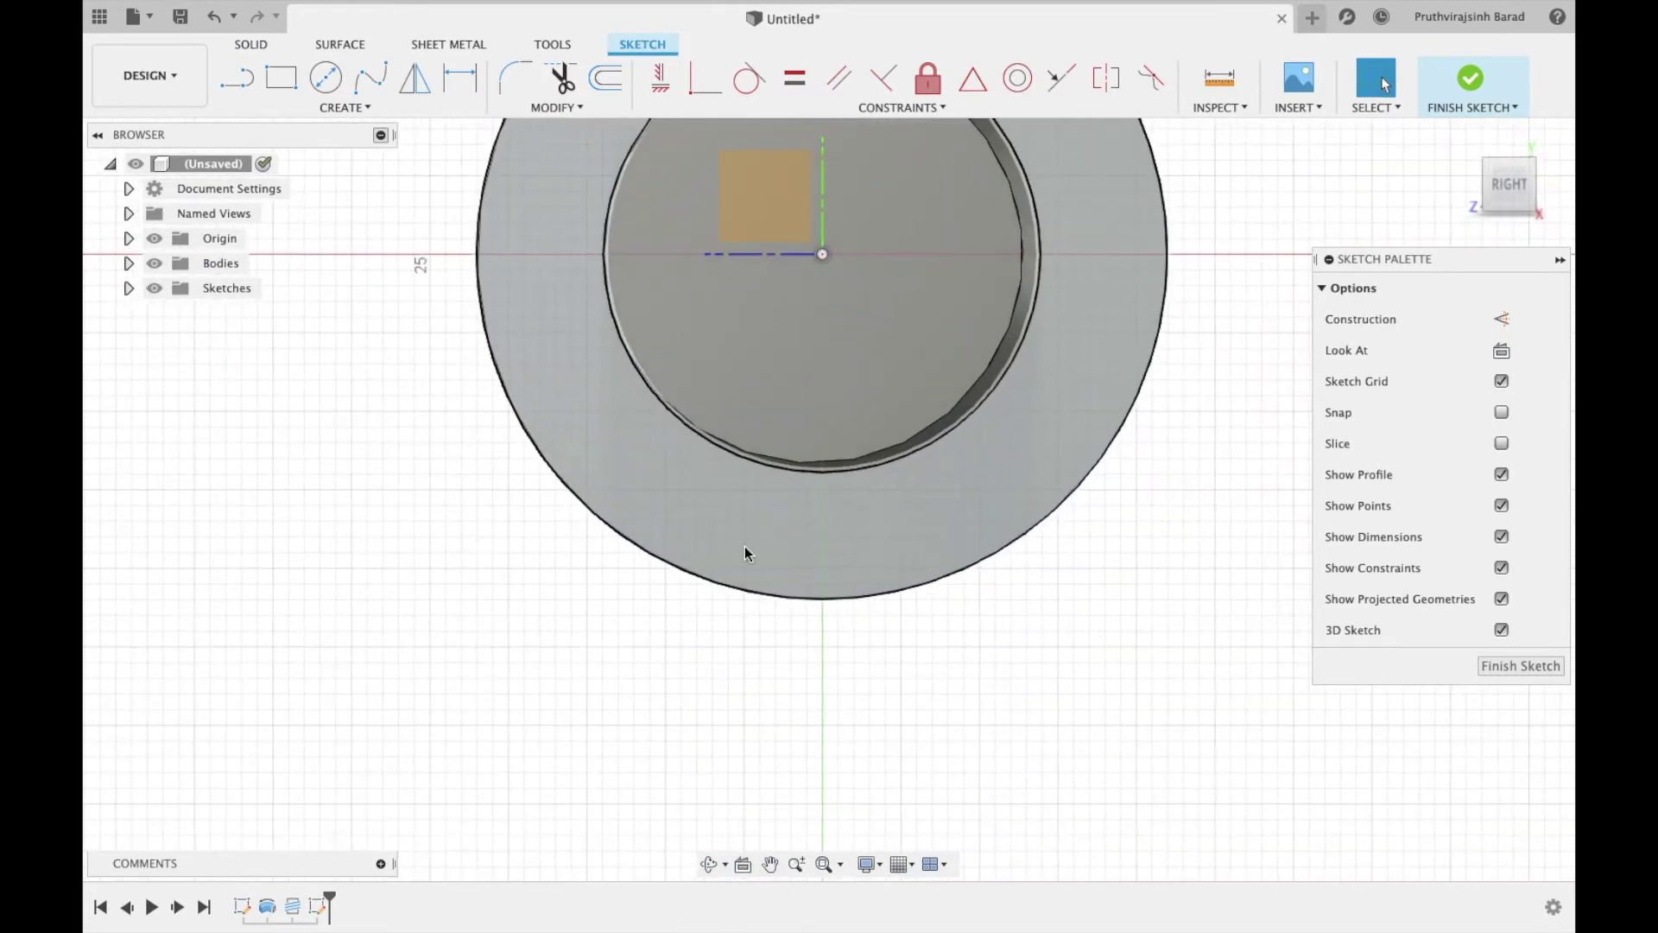
Draw a 14 mm vertical line from the origin down to the shank's lower edge
key("l")
left_click(822, 254)
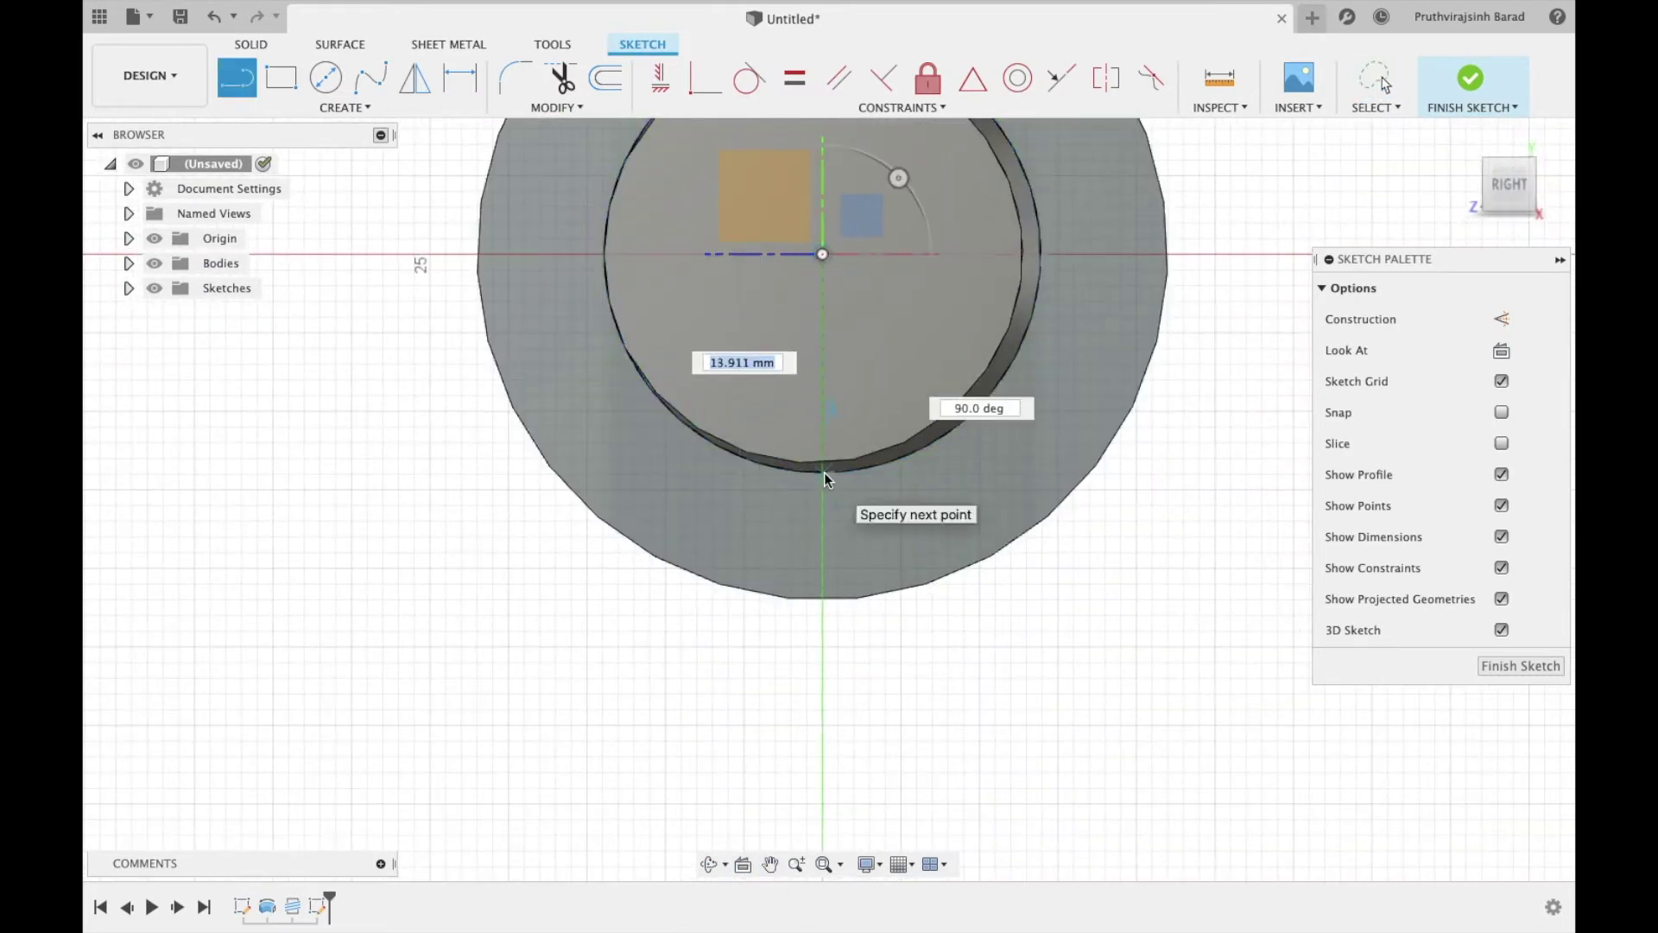
type("14")
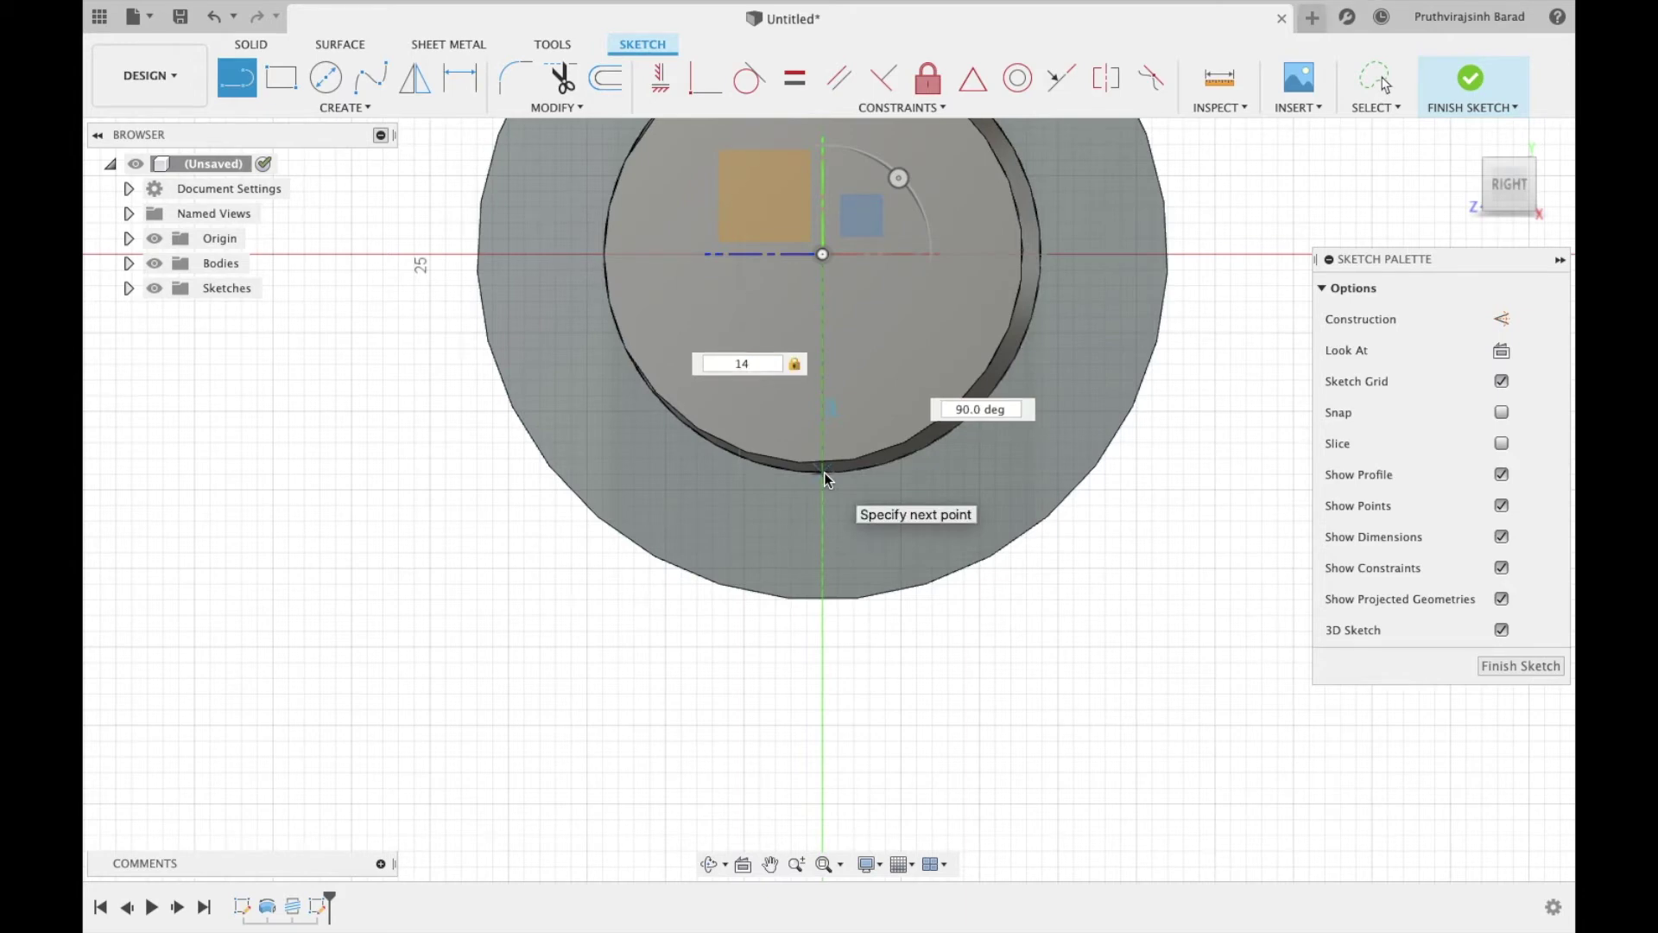
key("Return")
key("Escape")
Draw a 1.5 mm horizontal construction line from the lower end of the 14 mm line
key("l")
left_click(823, 474)
key("x")
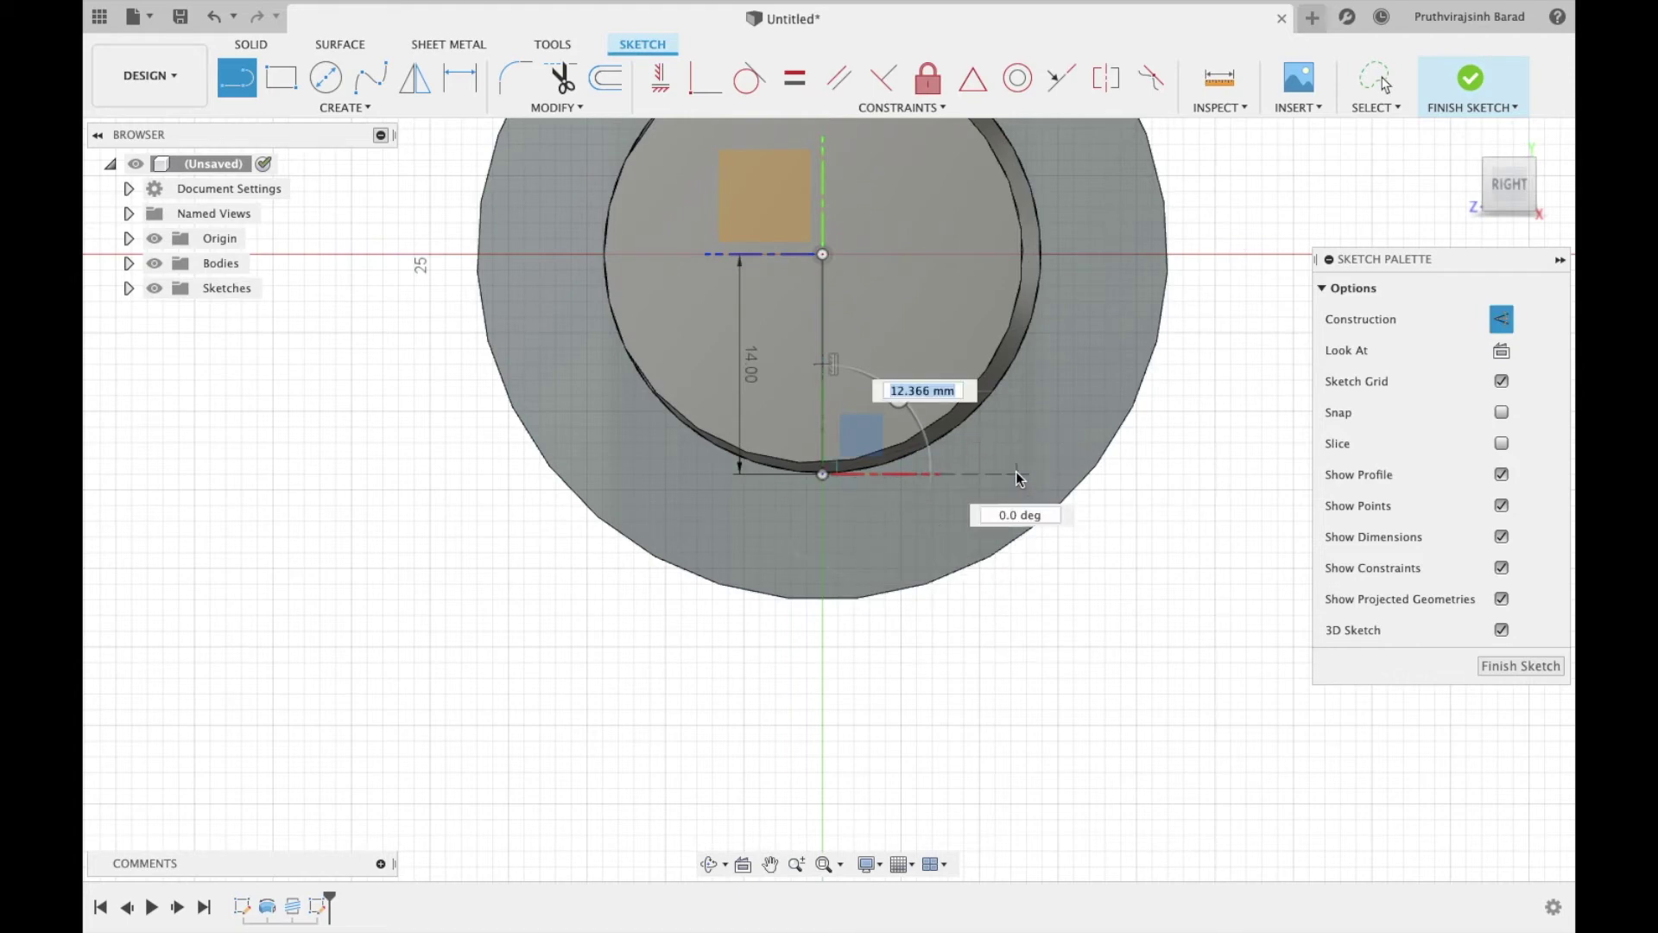
type("1.5")
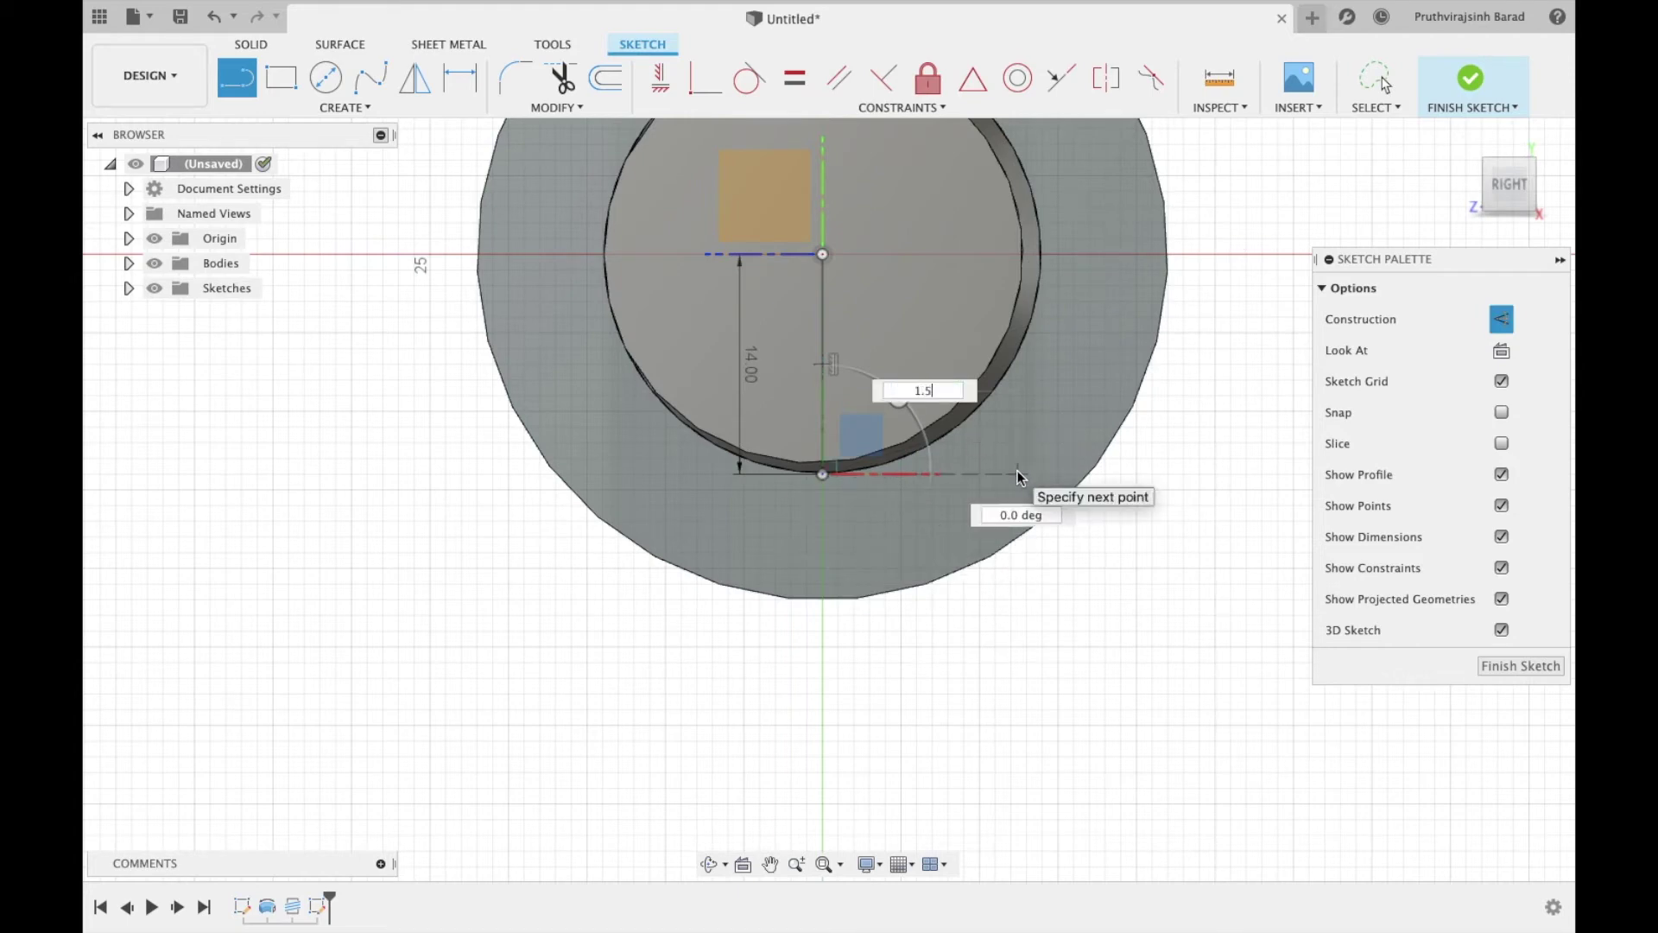
key("Tab")
key("Return")
key("Escape")
Draw a 3 mm solid line down from the construction line's free end, followed by a 3 mm horizontal line back across the centreline
scroll(844, 480, "up", 10)
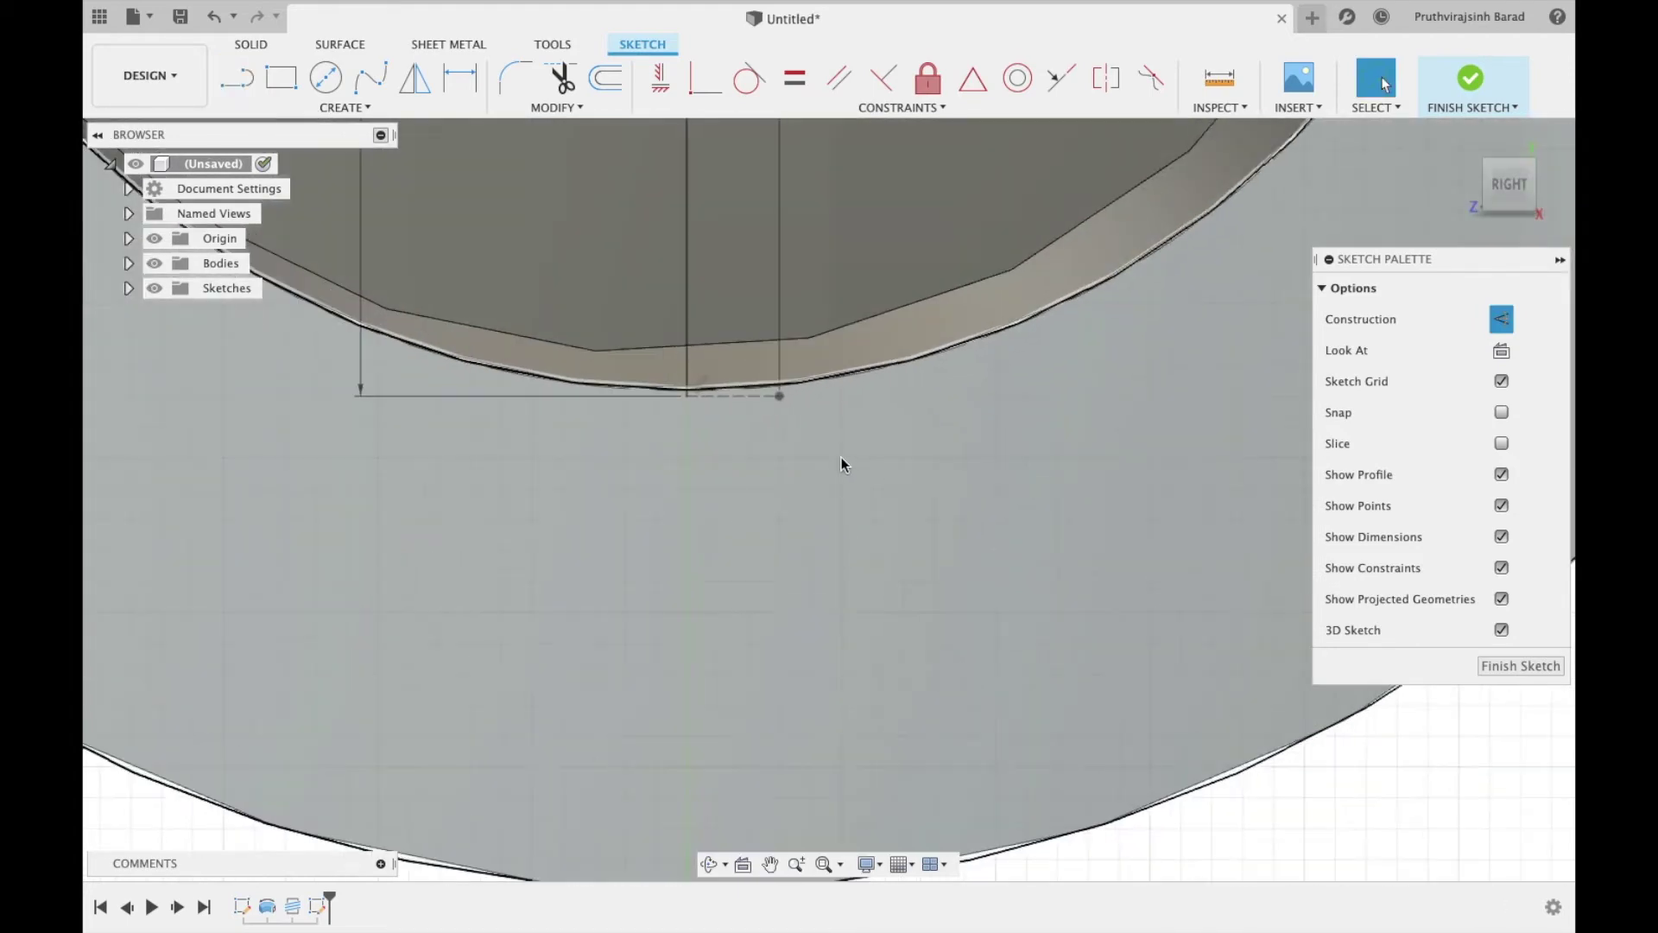
key("l")
left_click(859, 435)
left_click(1501, 318)
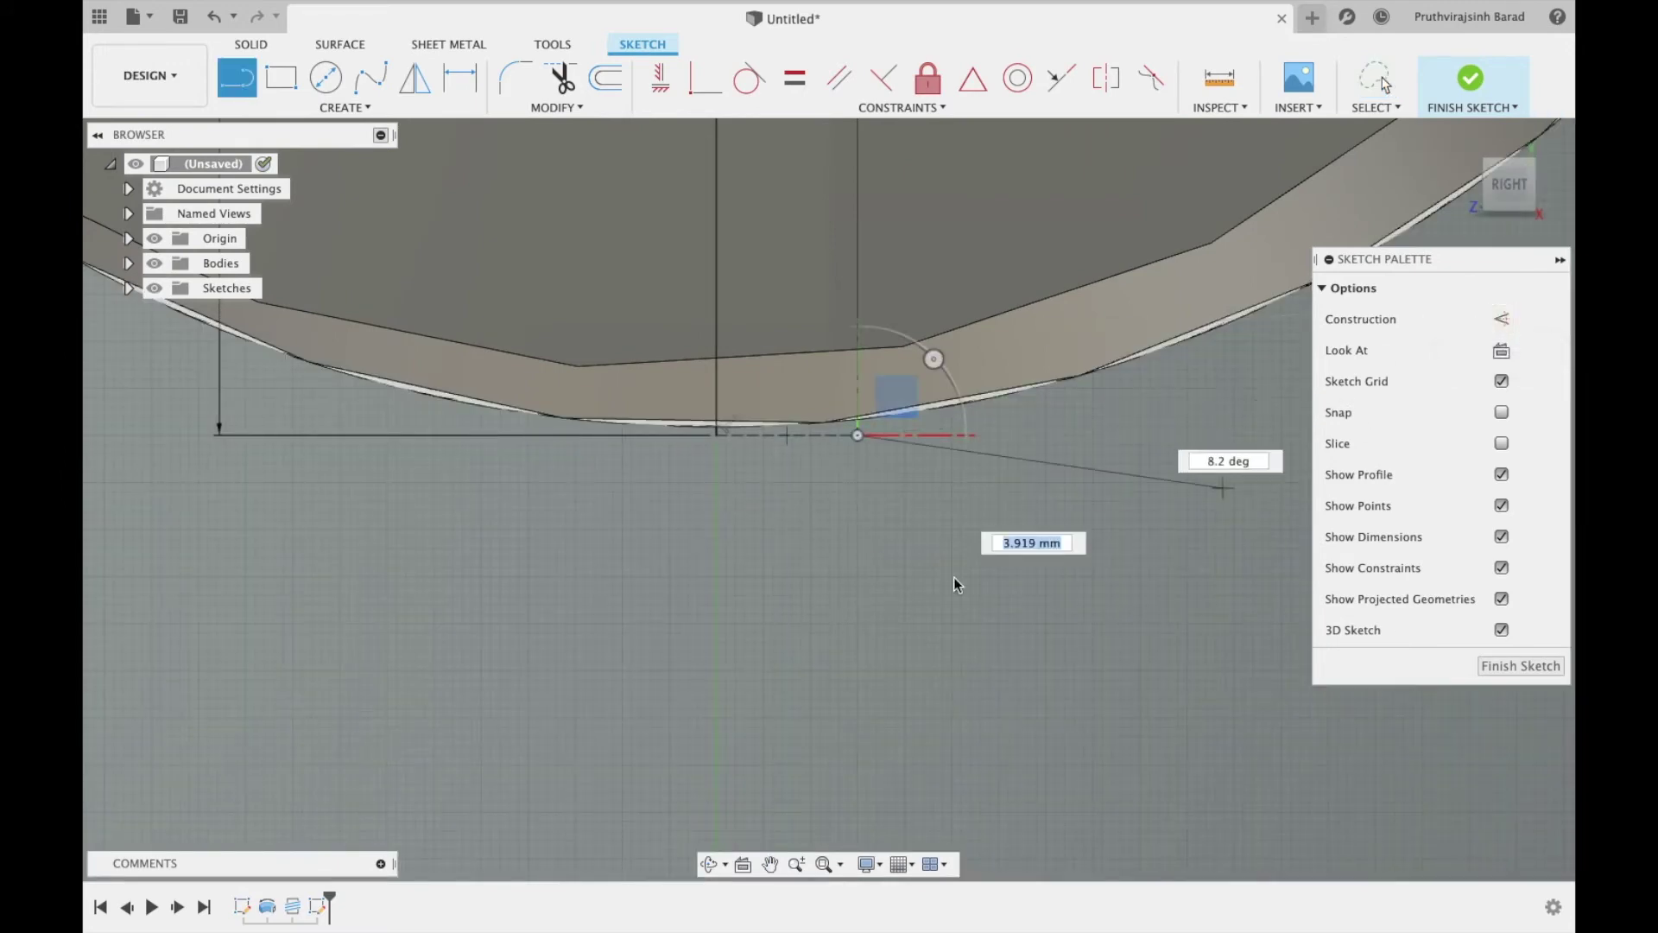
type("3")
key("Return")
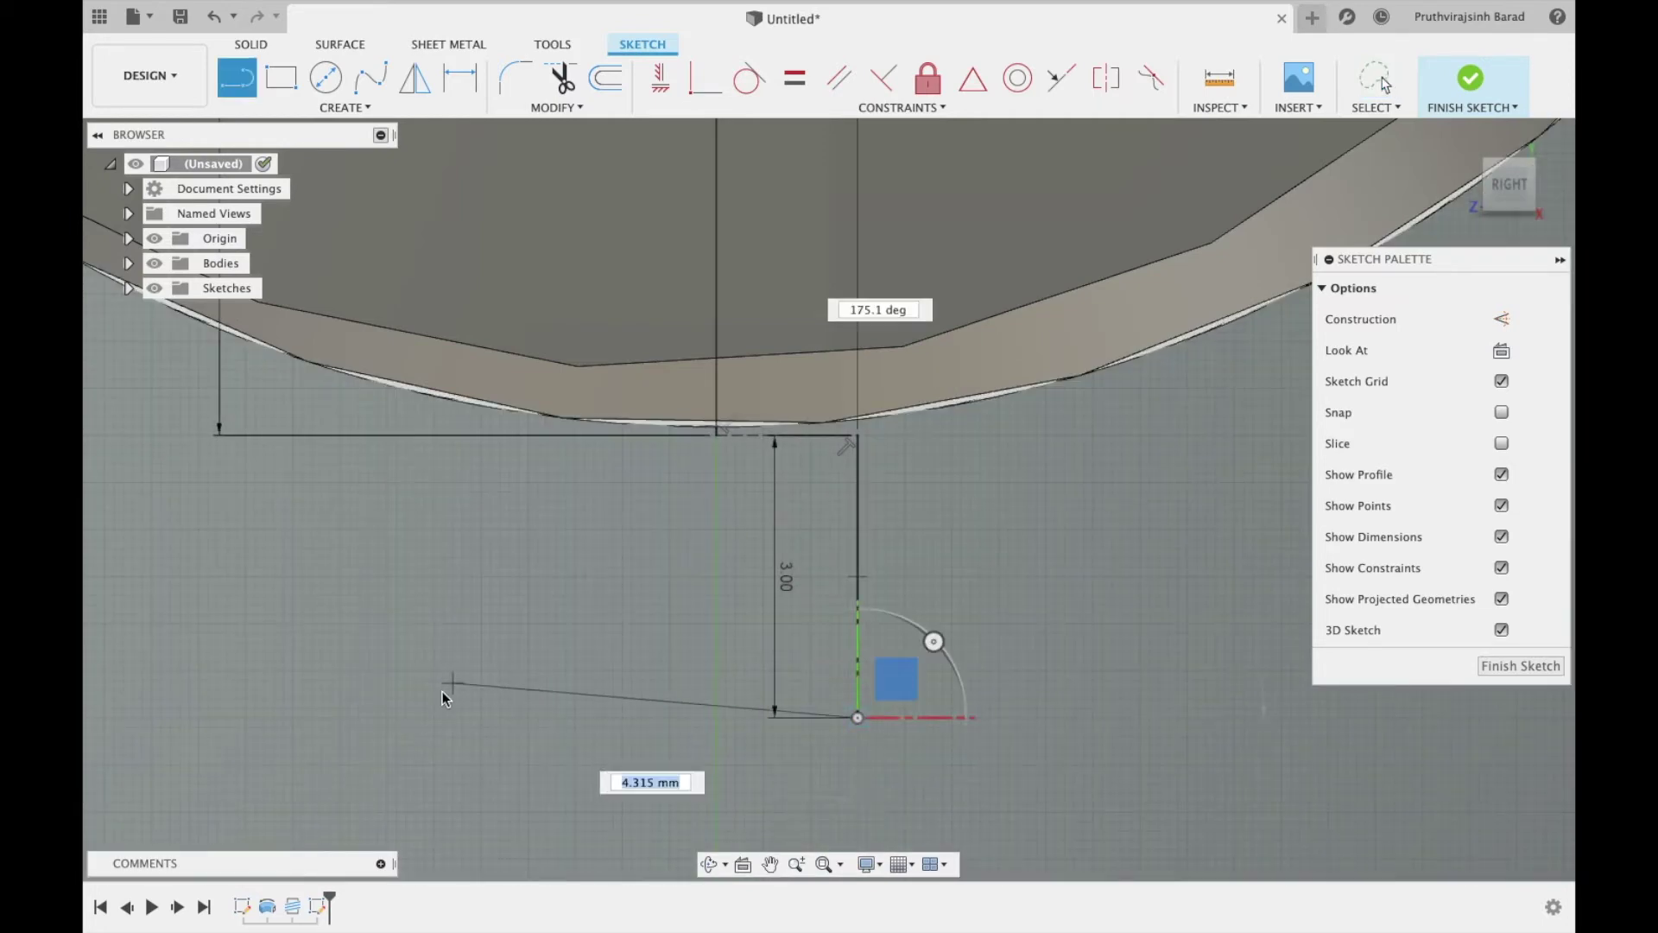
type("3")
key("Return")
key("Escape")
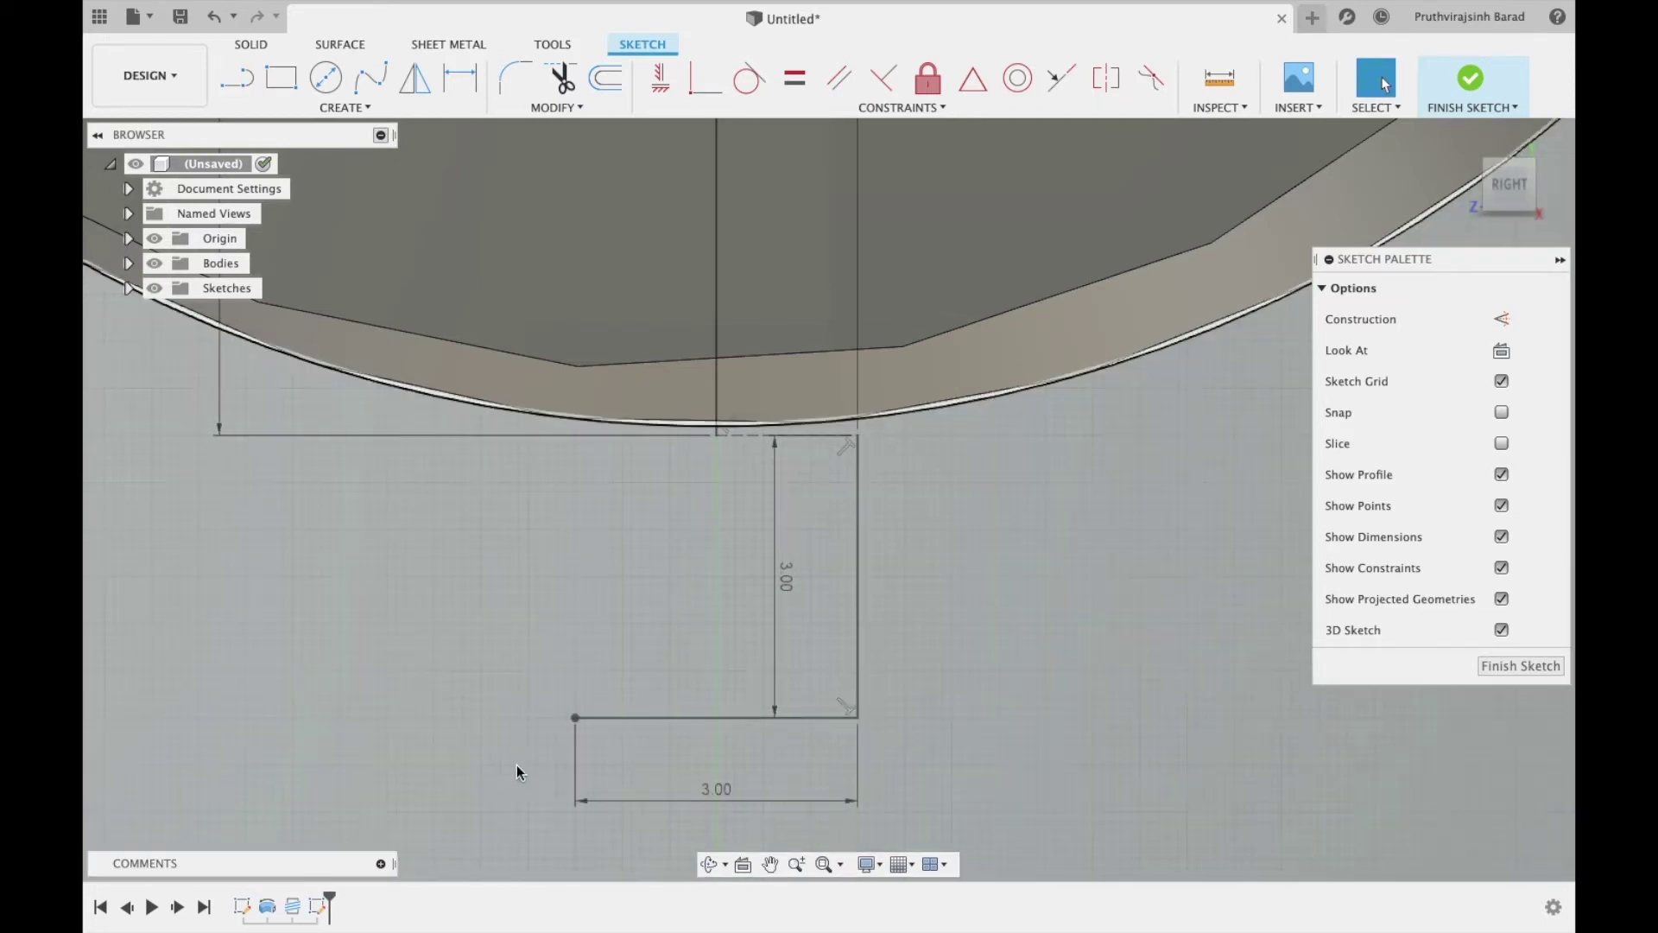
Close the 3 mm square with a 3 mm vertical line and a horizontal line along its upper edge
key("l")
left_click(574, 716)
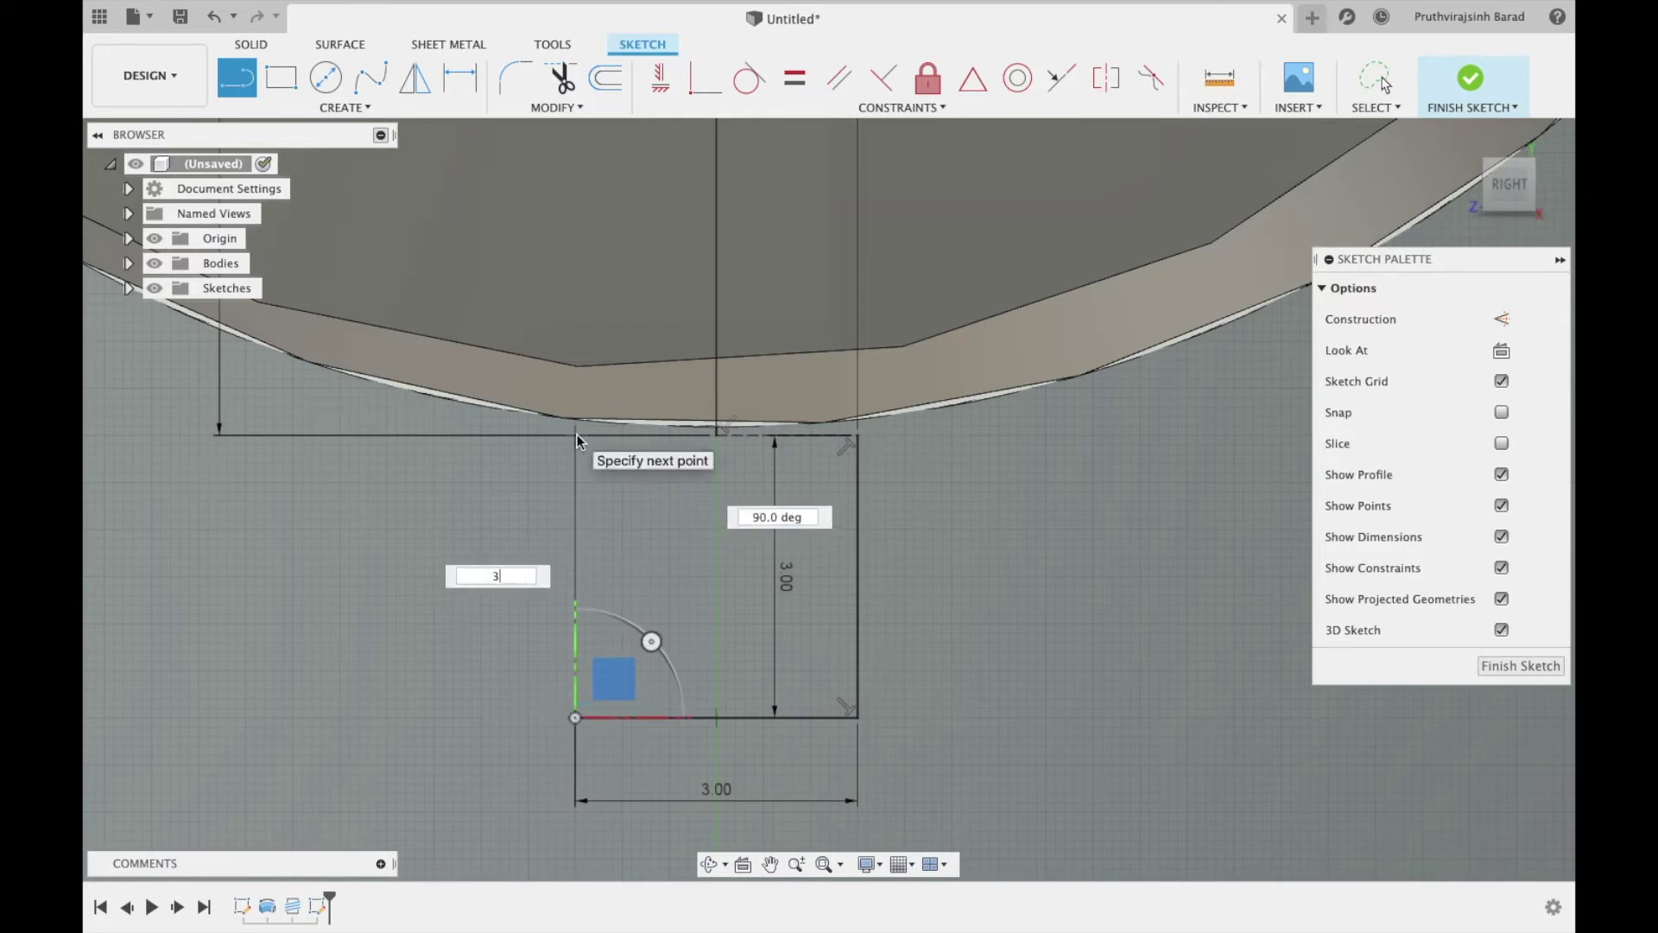
key("Return")
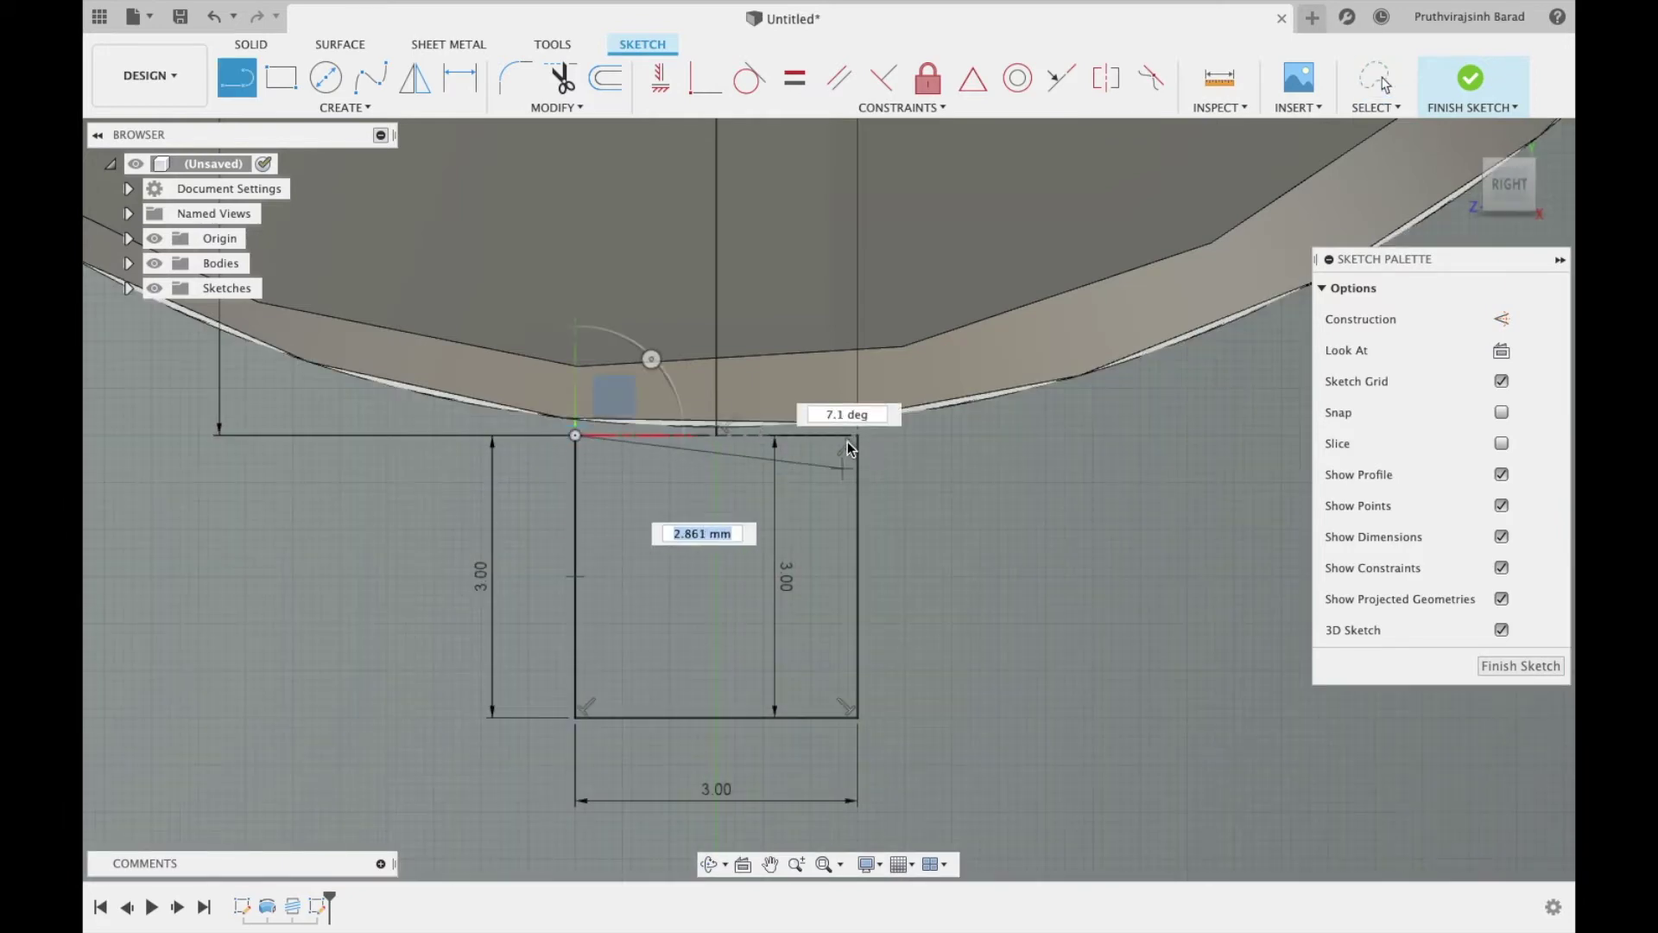
left_click(856, 438)
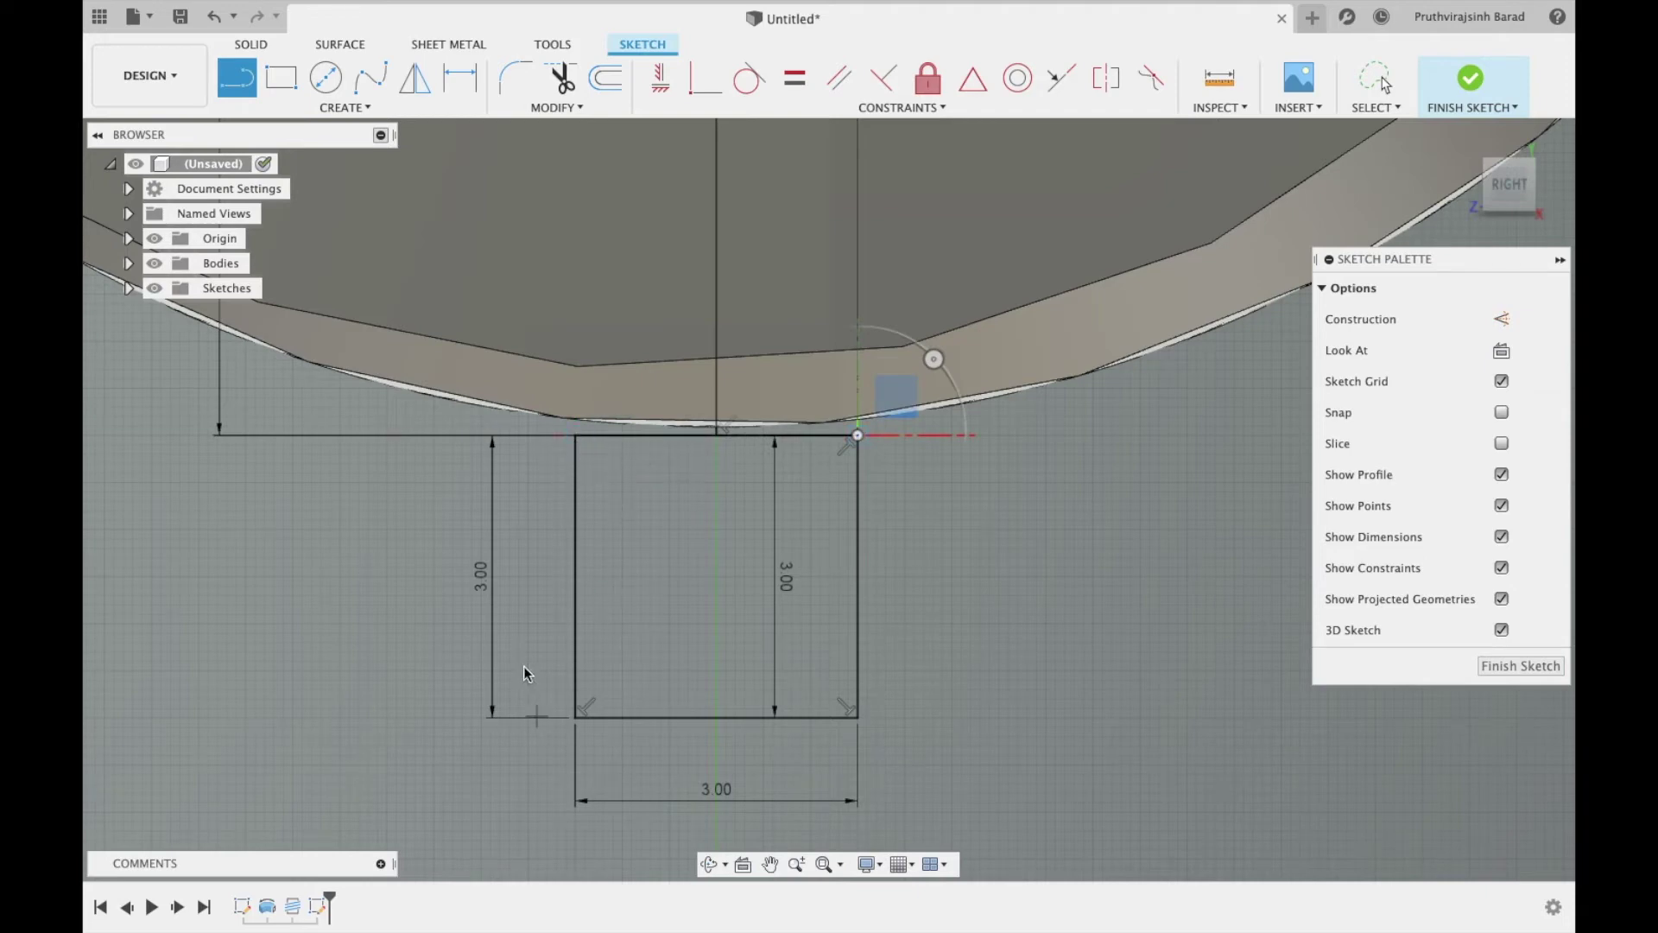
Try to add a 1 mm by 3 mm rectangle on the square's upper edge and finish the sketch
key("r")
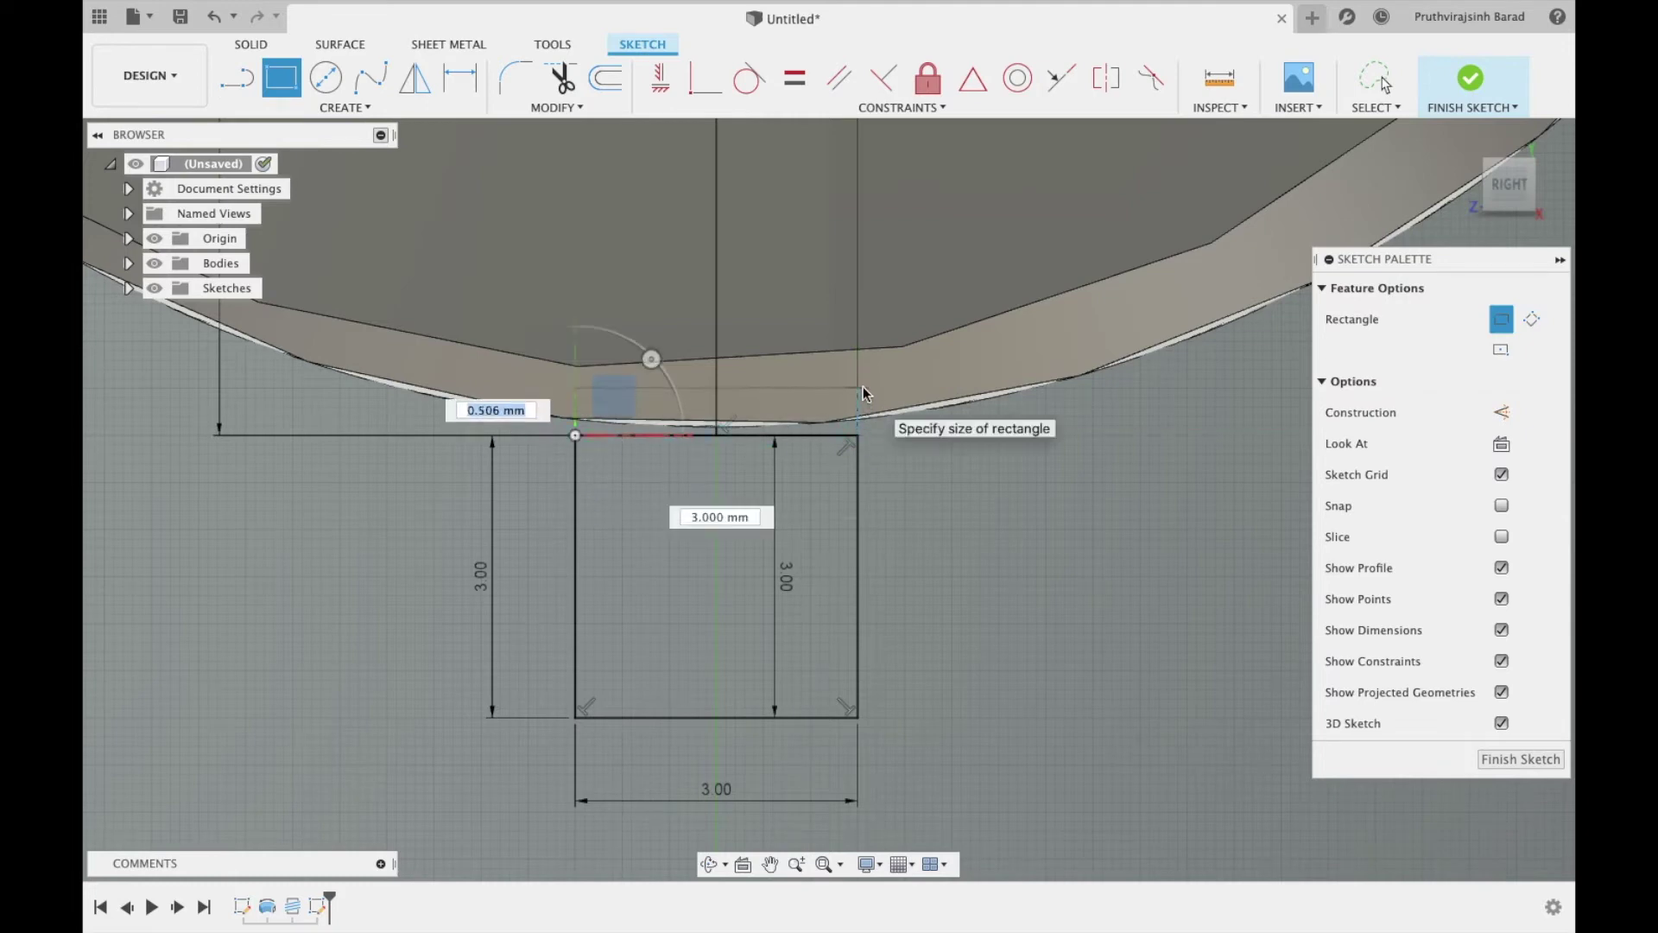
type("1")
key("Tab")
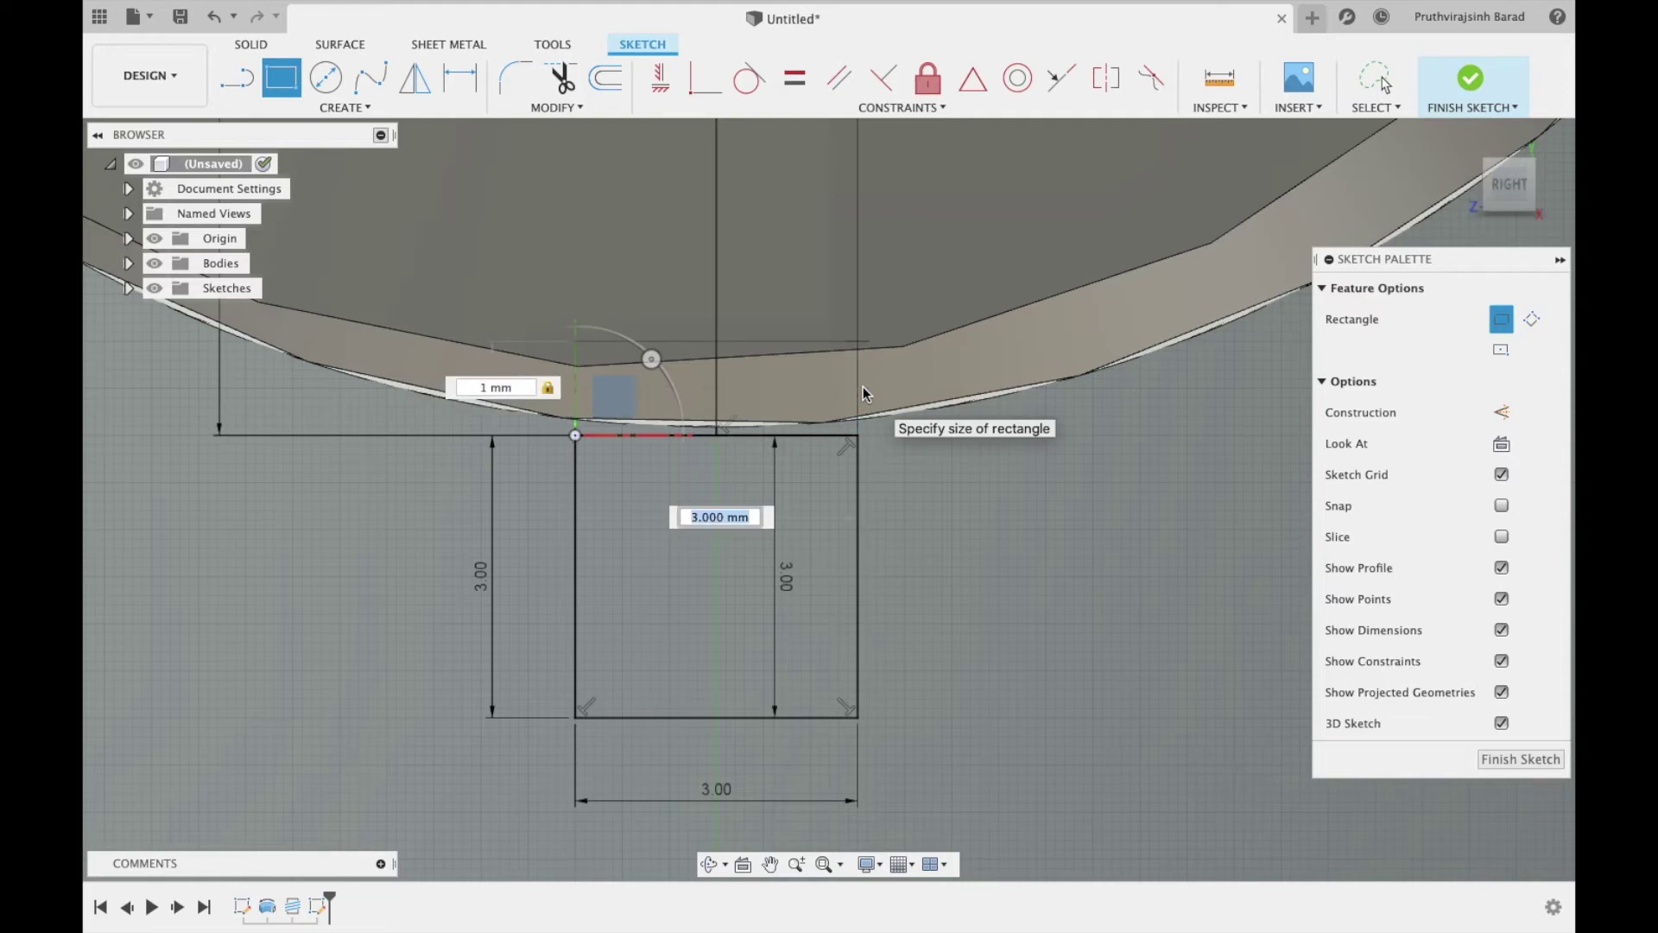
key("Tab")
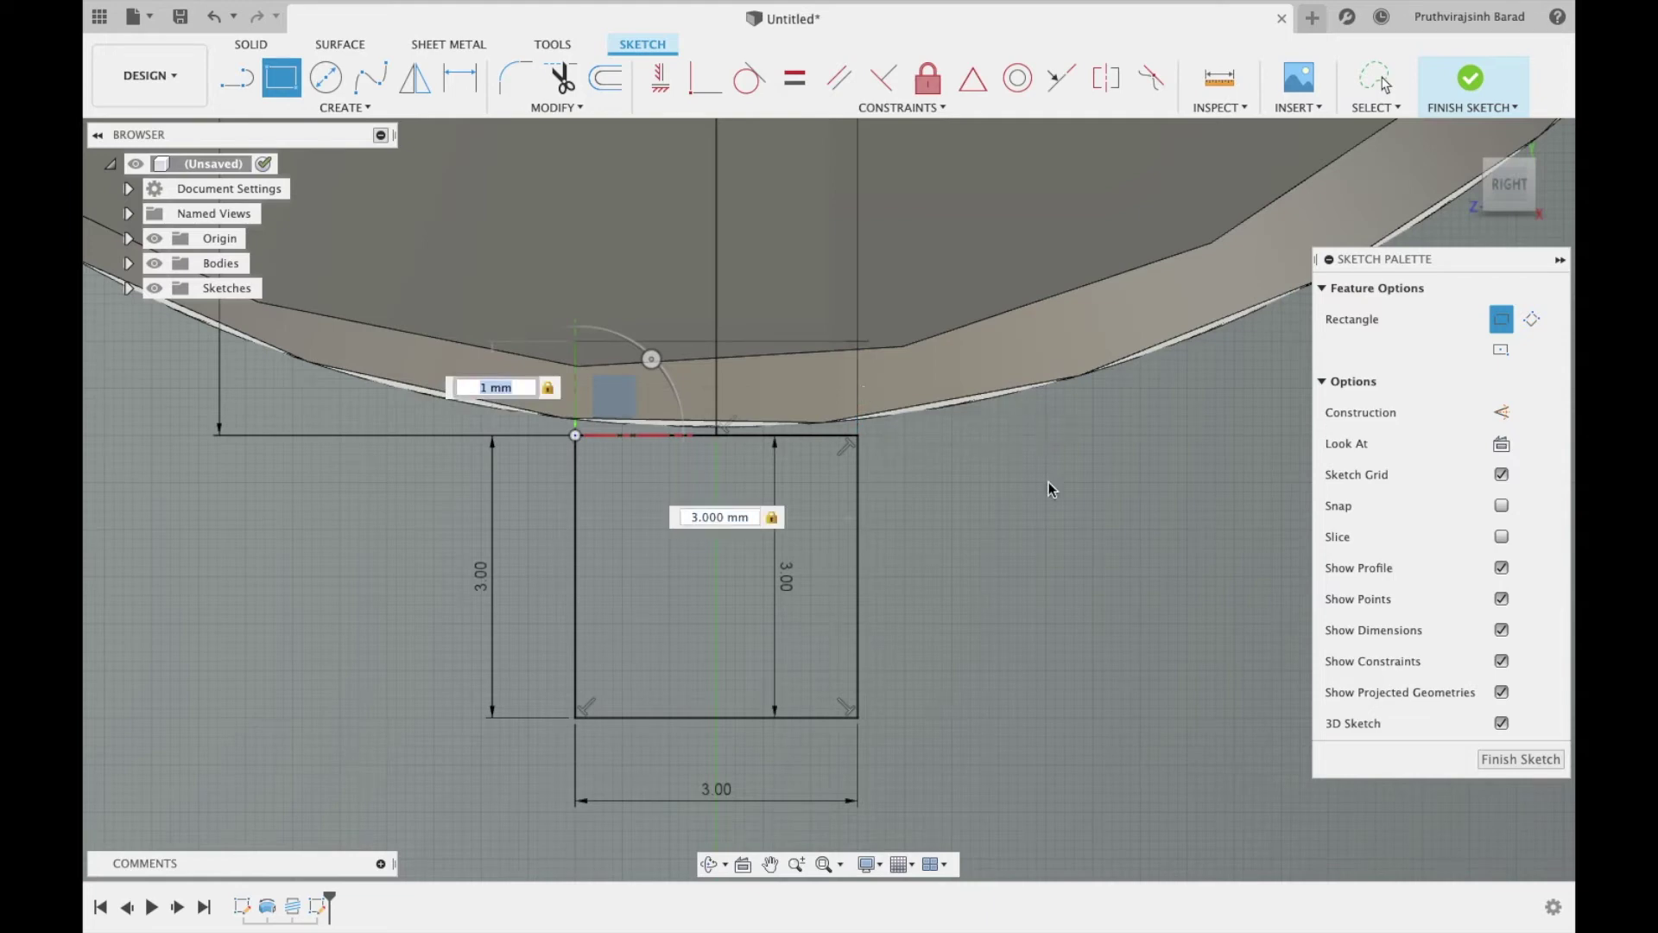
key("Return")
left_click(1520, 759)
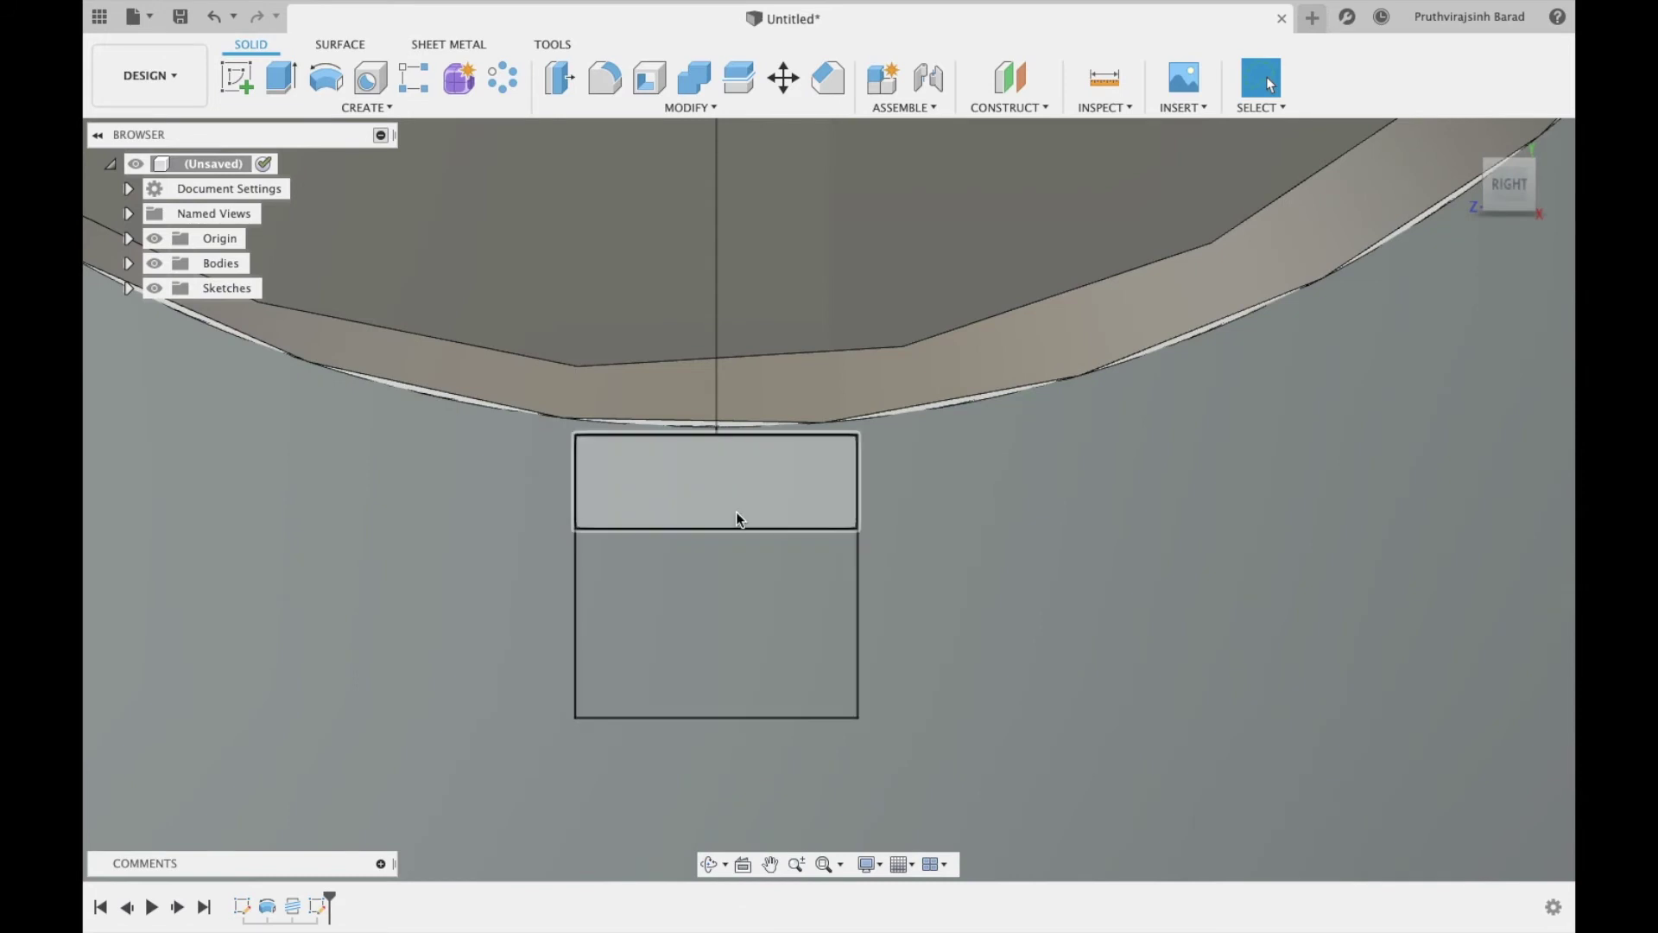
Reopen the sketch and delete the misplaced rectangle's line that divides the 3 mm square
double_click(736, 511)
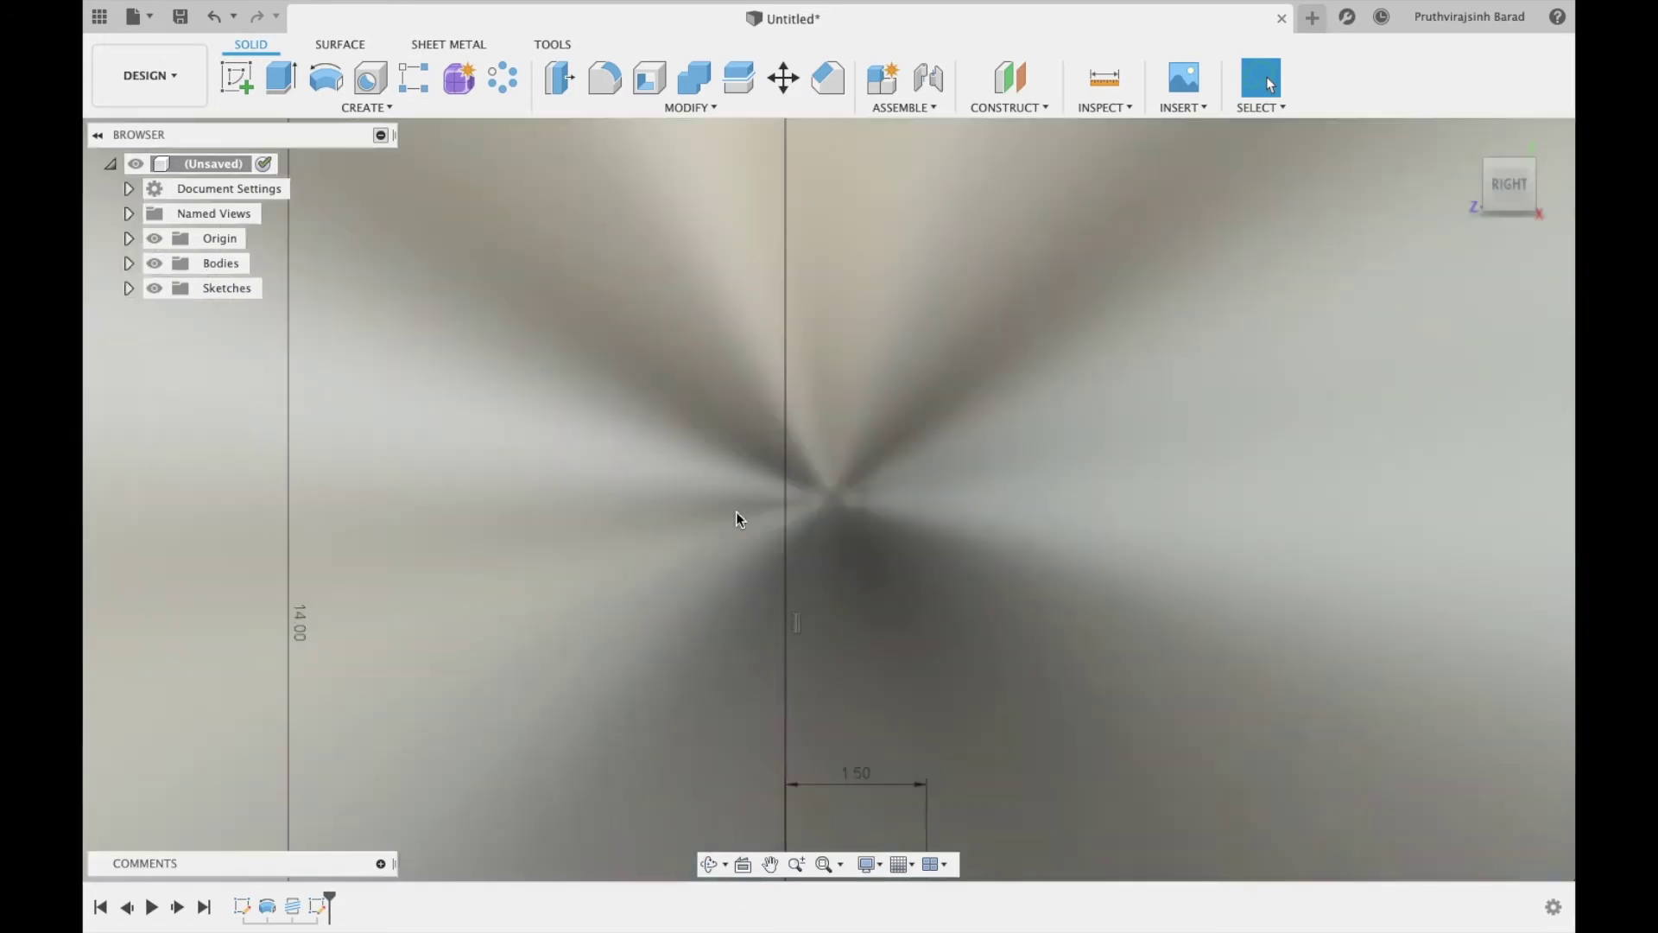
mouse_move(697, 685)
middle_mouse_down()
mouse_move(699, 570)
mouse_move(807, 562)
mouse_move(870, 766)
mouse_move(758, 536)
middle_mouse_up()
scroll(758, 535, "up", 2)
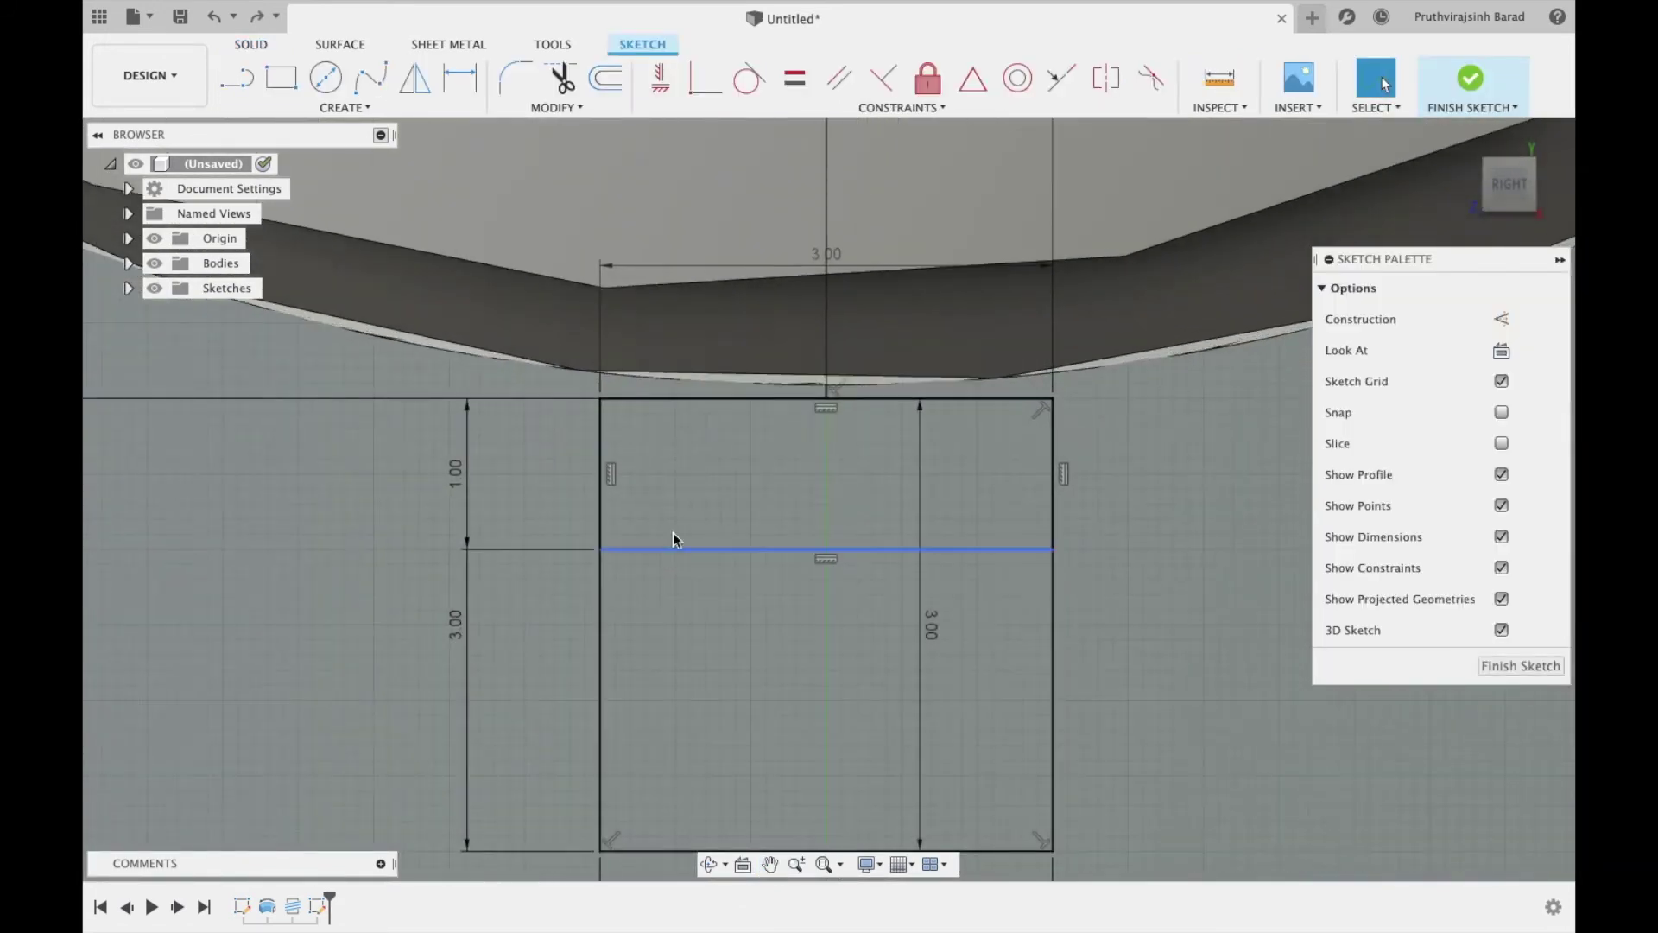
key("Delete")
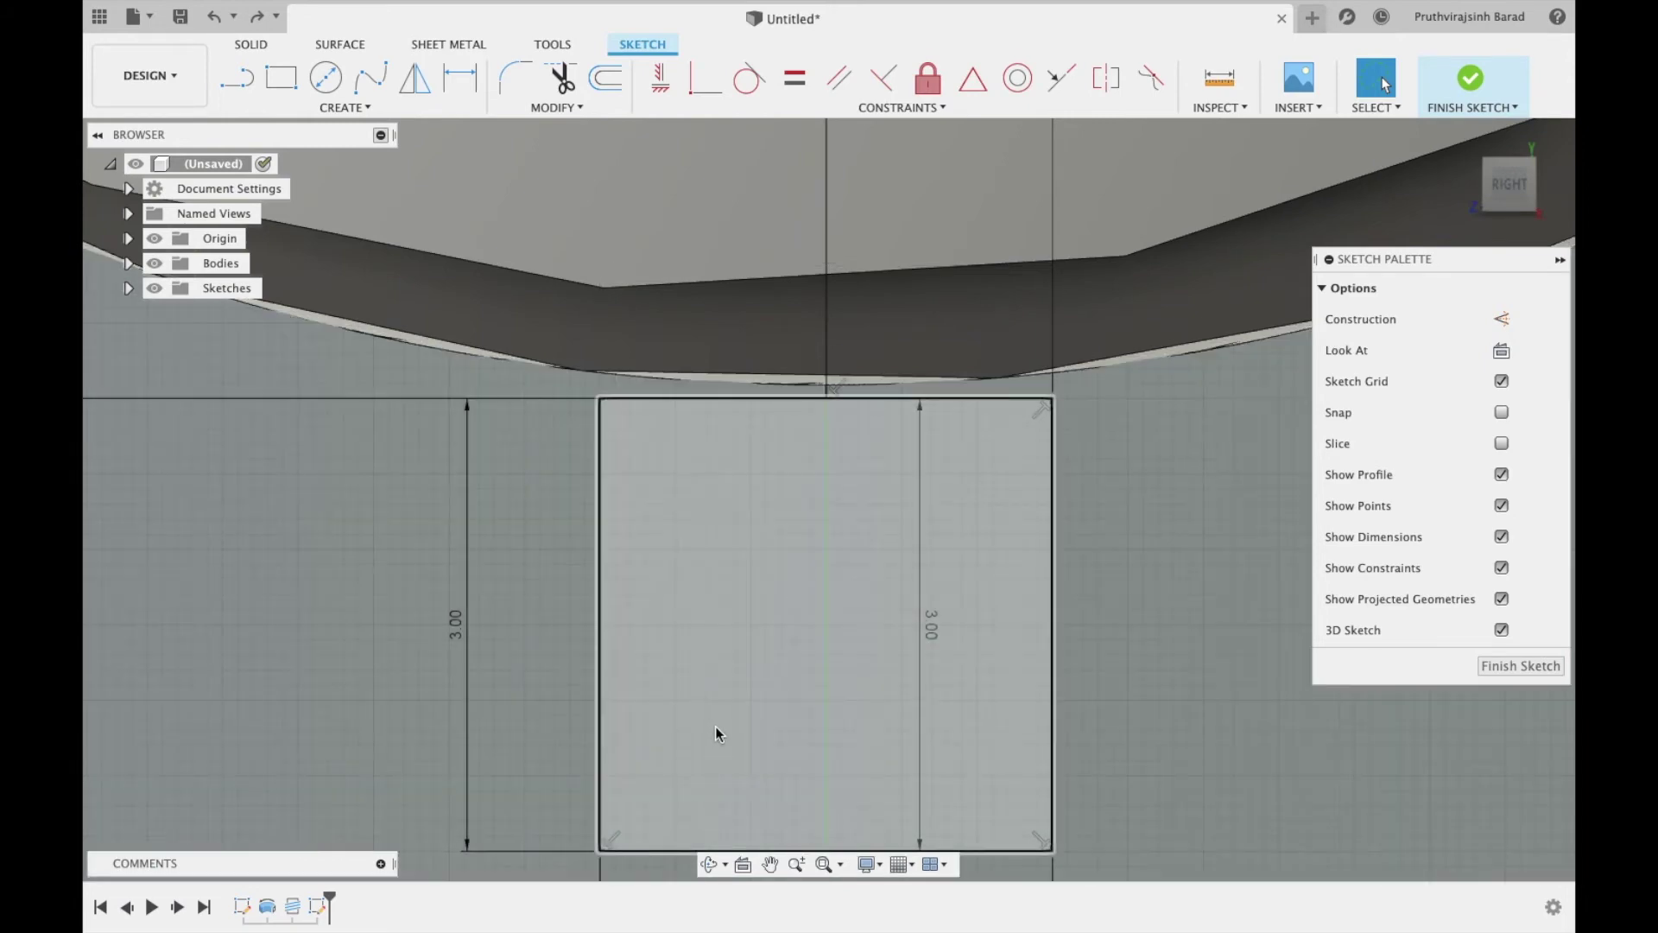
Draw a 1 mm high, 3 mm wide rectangle upward from the square's upper edge into the shank and finish the sketch
key("r")
left_click(600, 399)
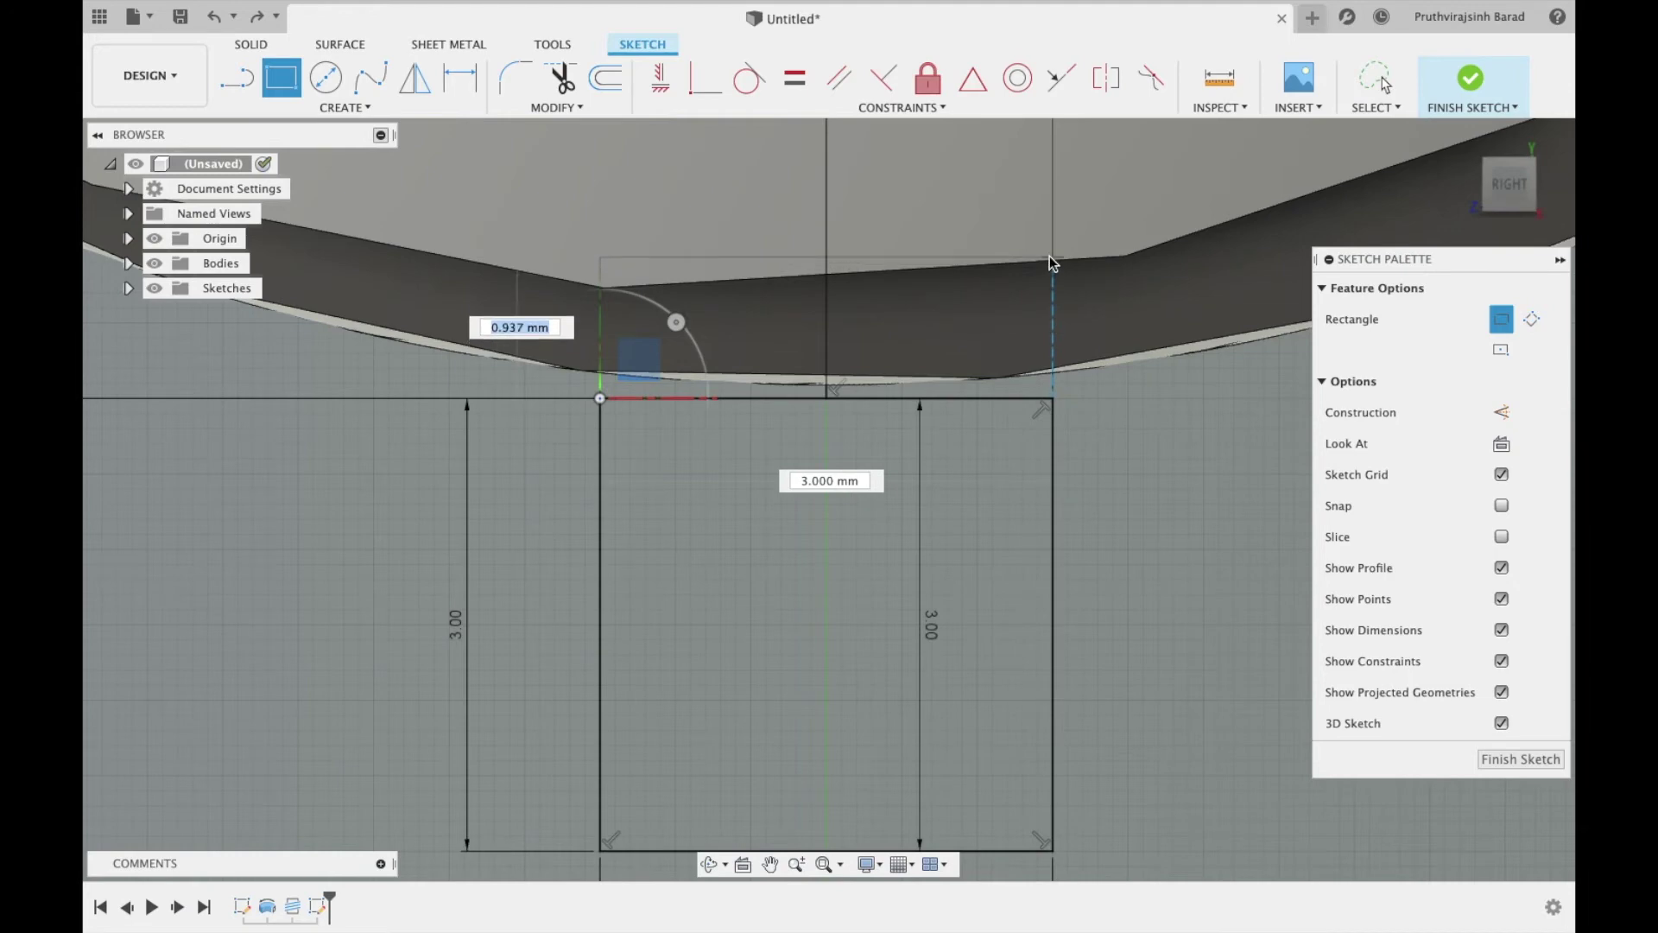
type("1")
key("Tab")
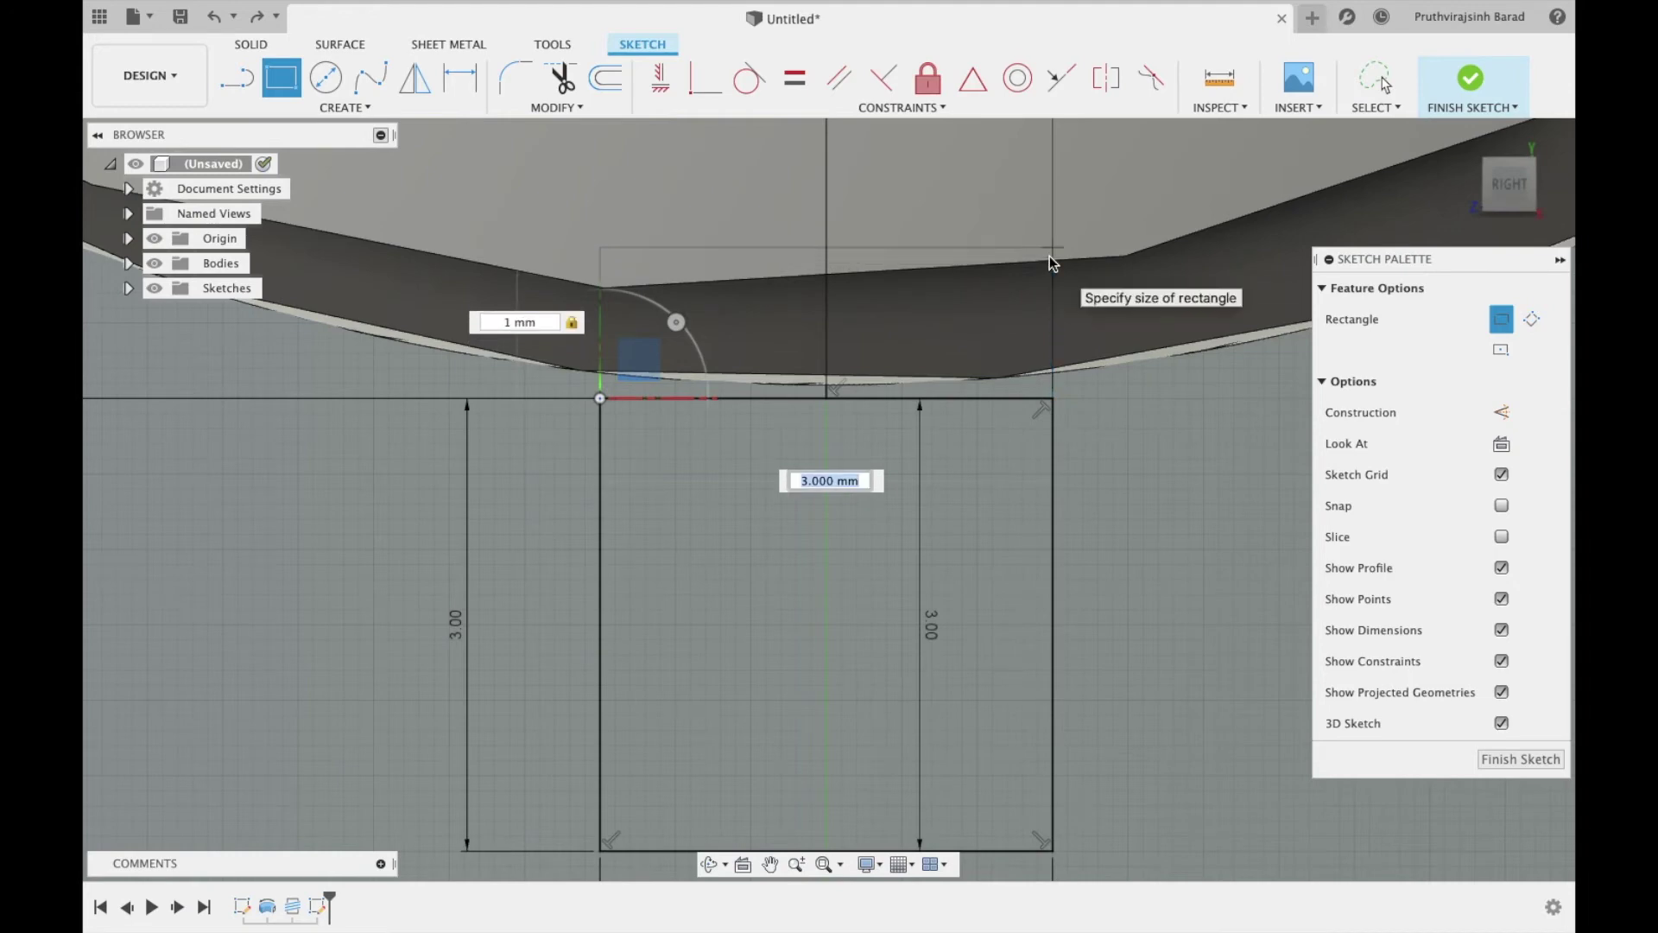
left_click(1050, 250)
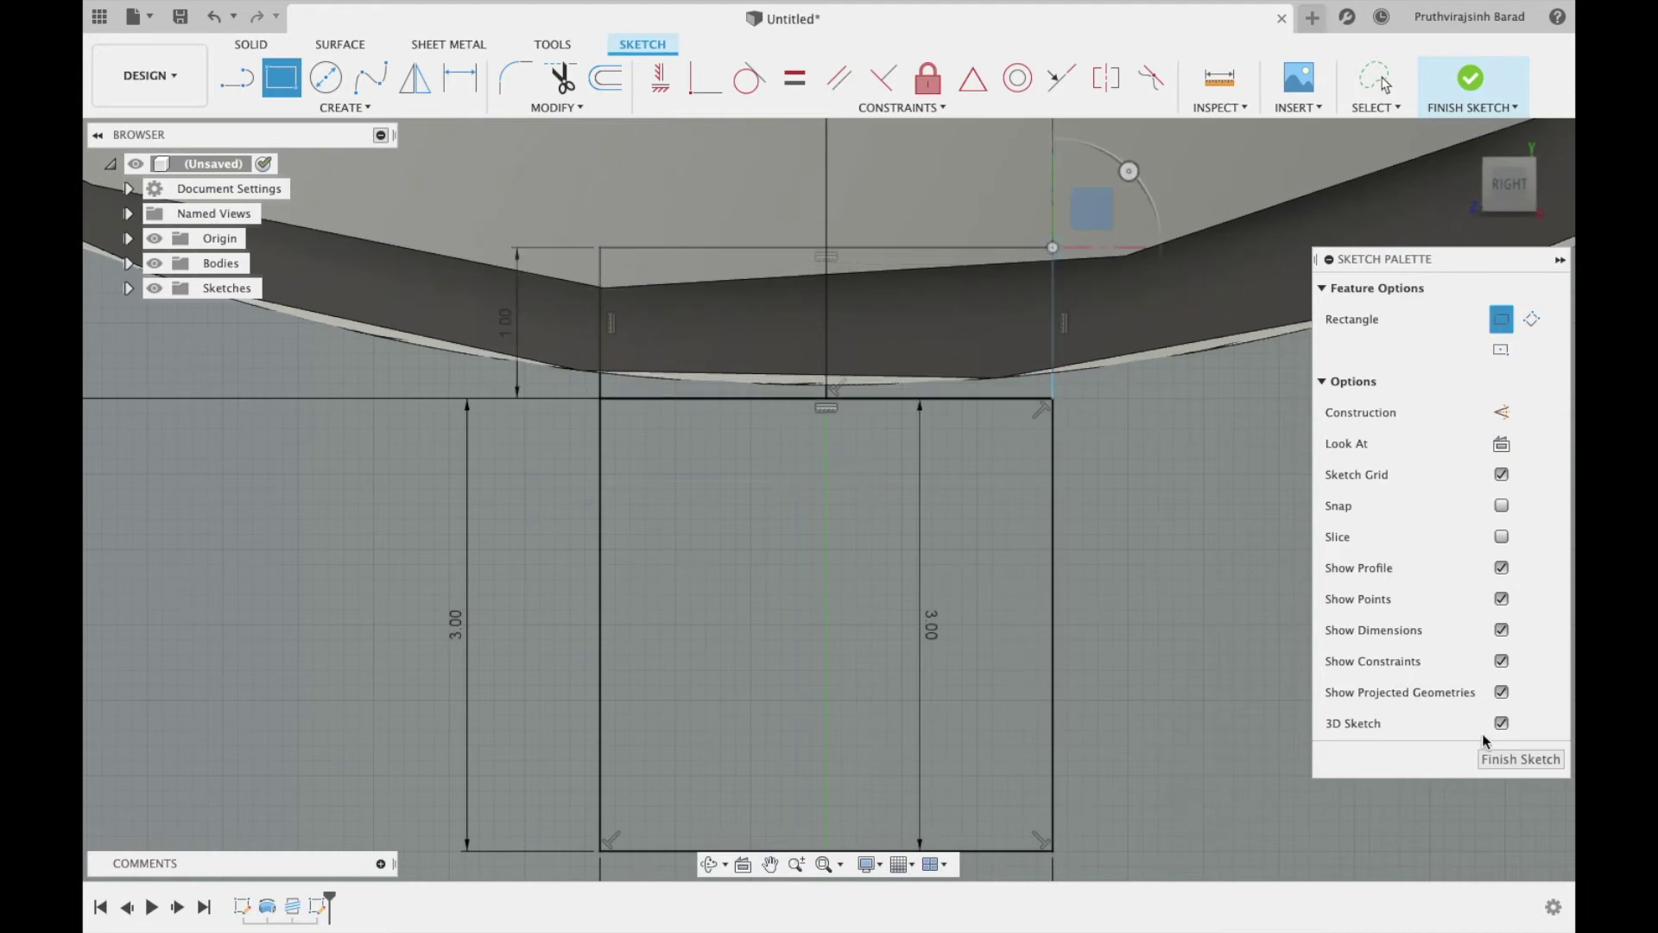
left_click(1500, 759)
scroll(649, 797, "down", 3)
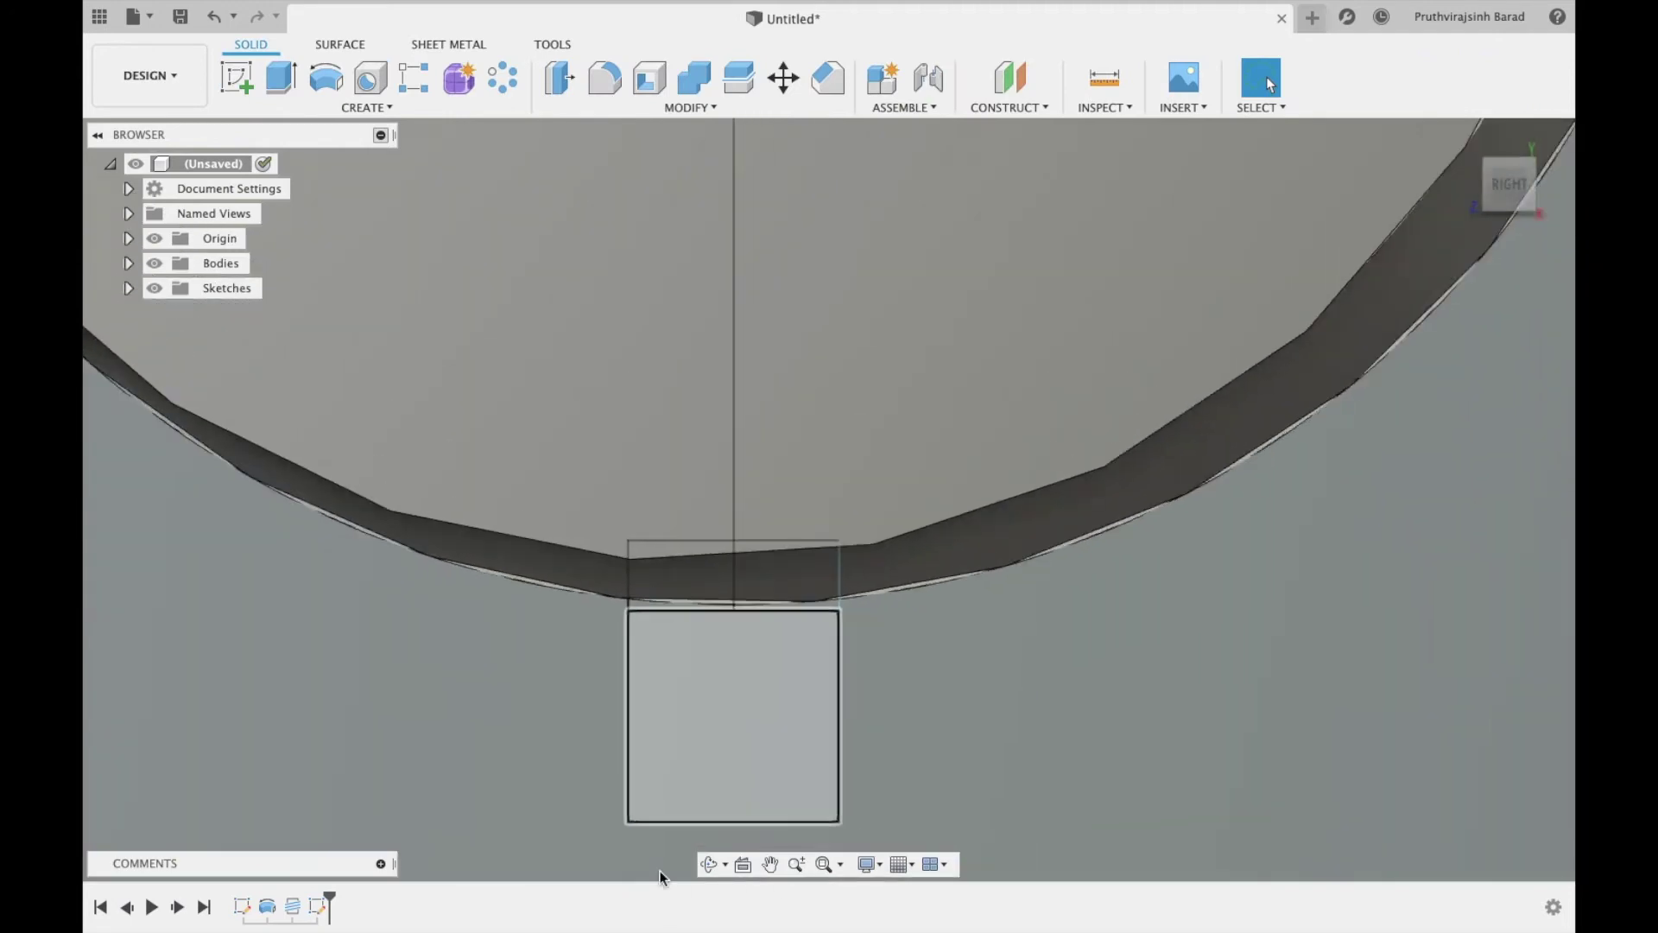
Hide the bodies and select all the profile regions of the square and the 1 mm rectangle above it
left_click(703, 867)
left_click_drag(743, 605, 529, 628)
scroll(530, 593, "down", 5)
middle_click_drag(530, 592, 723, 490)
scroll(724, 518, "up", 10)
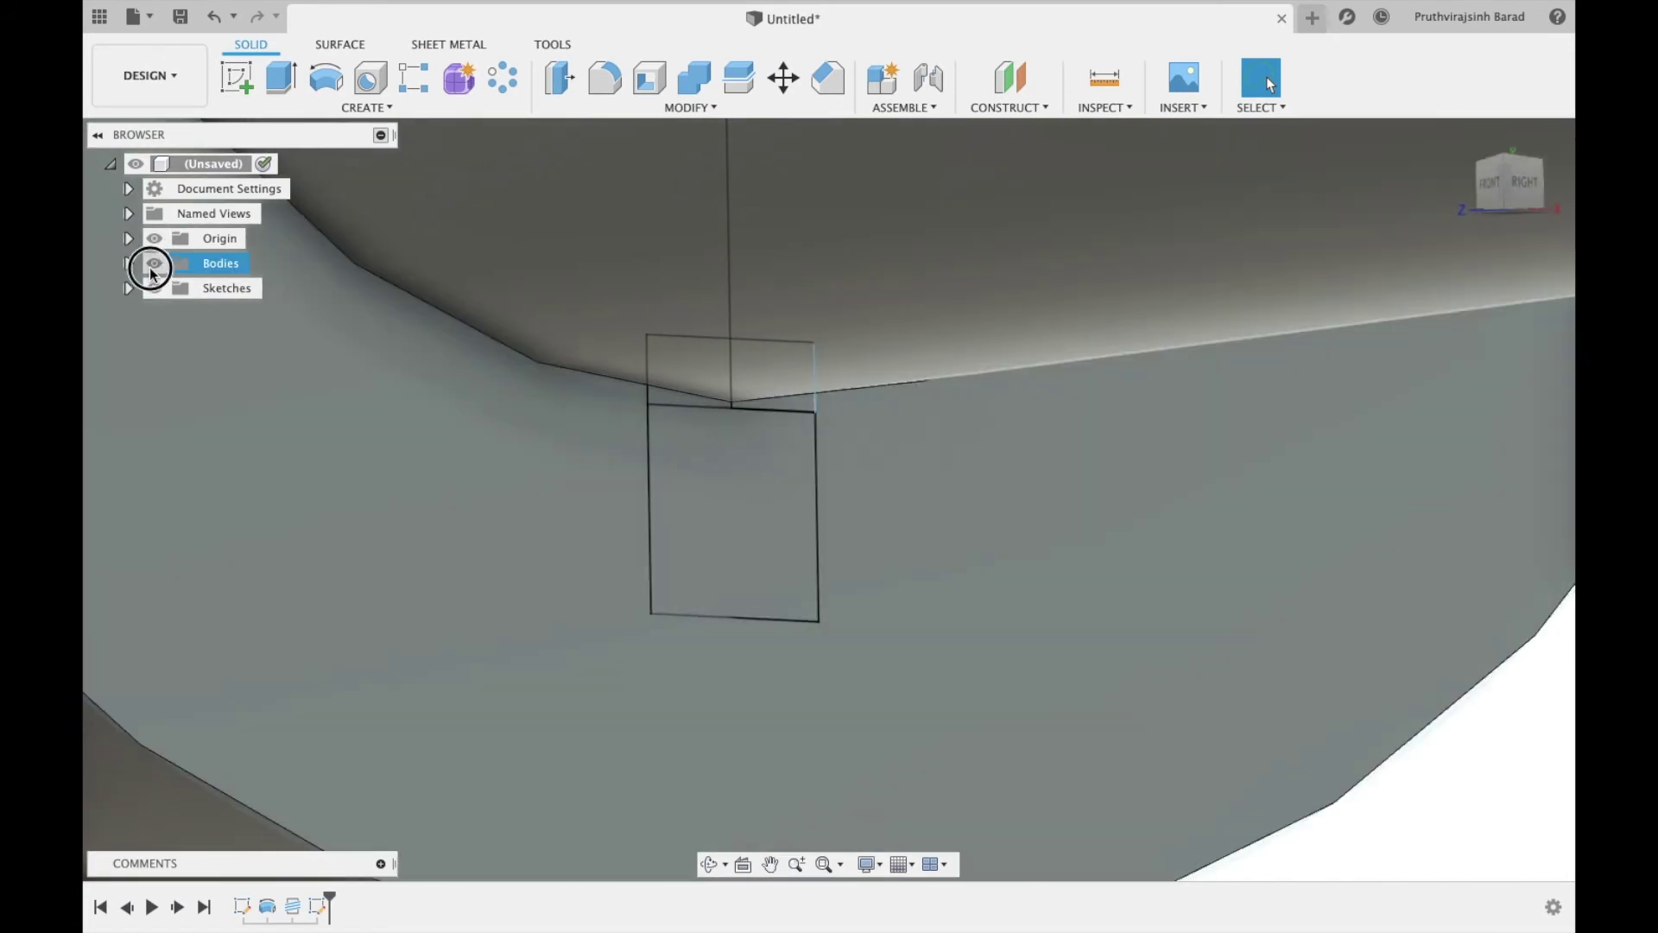
left_click(153, 263)
scroll(682, 380, "up", 5)
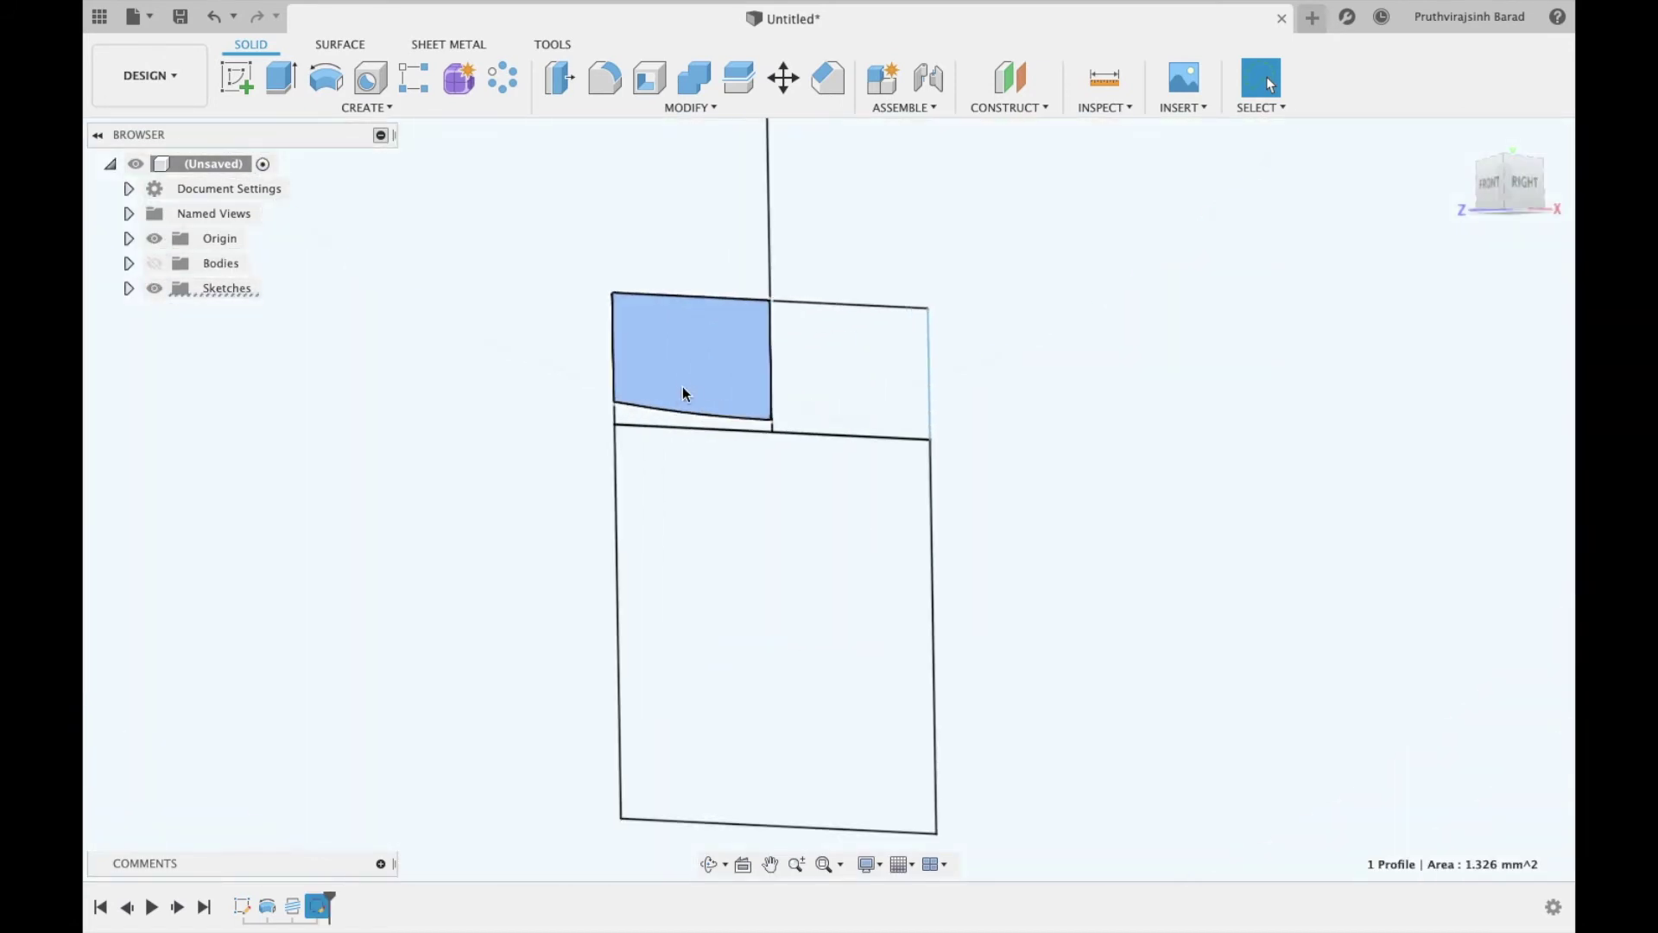
left_click(685, 389)
left_click(873, 374, "shift")
left_click(624, 430, "shift")
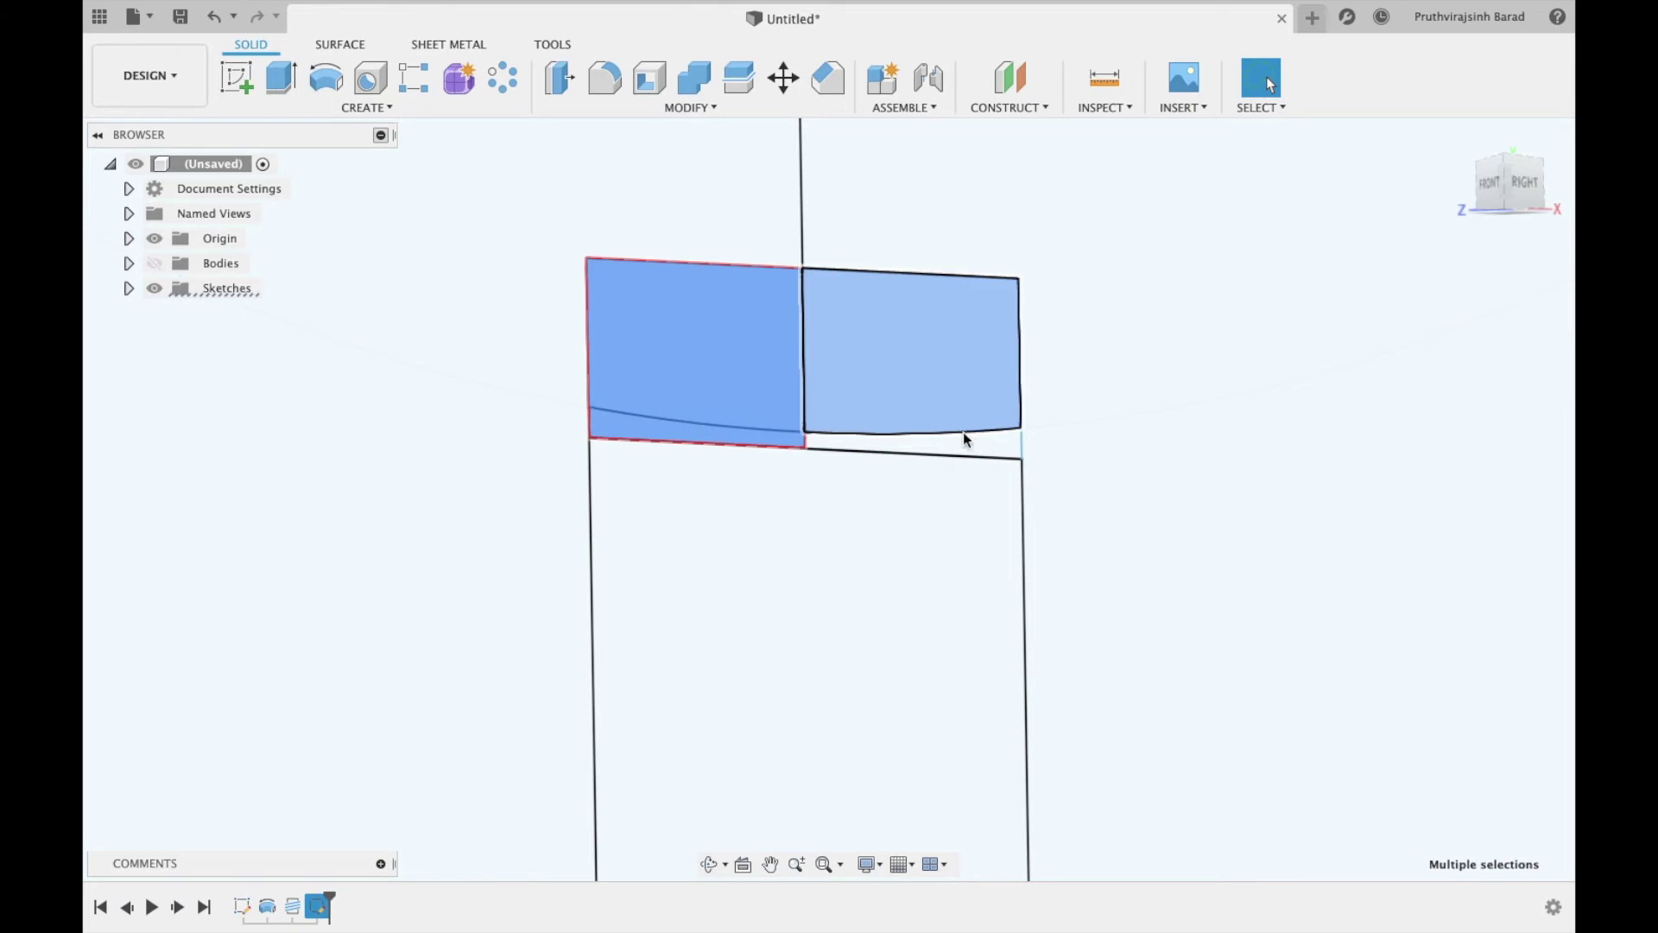
left_click(858, 585, "shift")
scroll(858, 588, "down", 5)
middle_click_drag(859, 587, 841, 488)
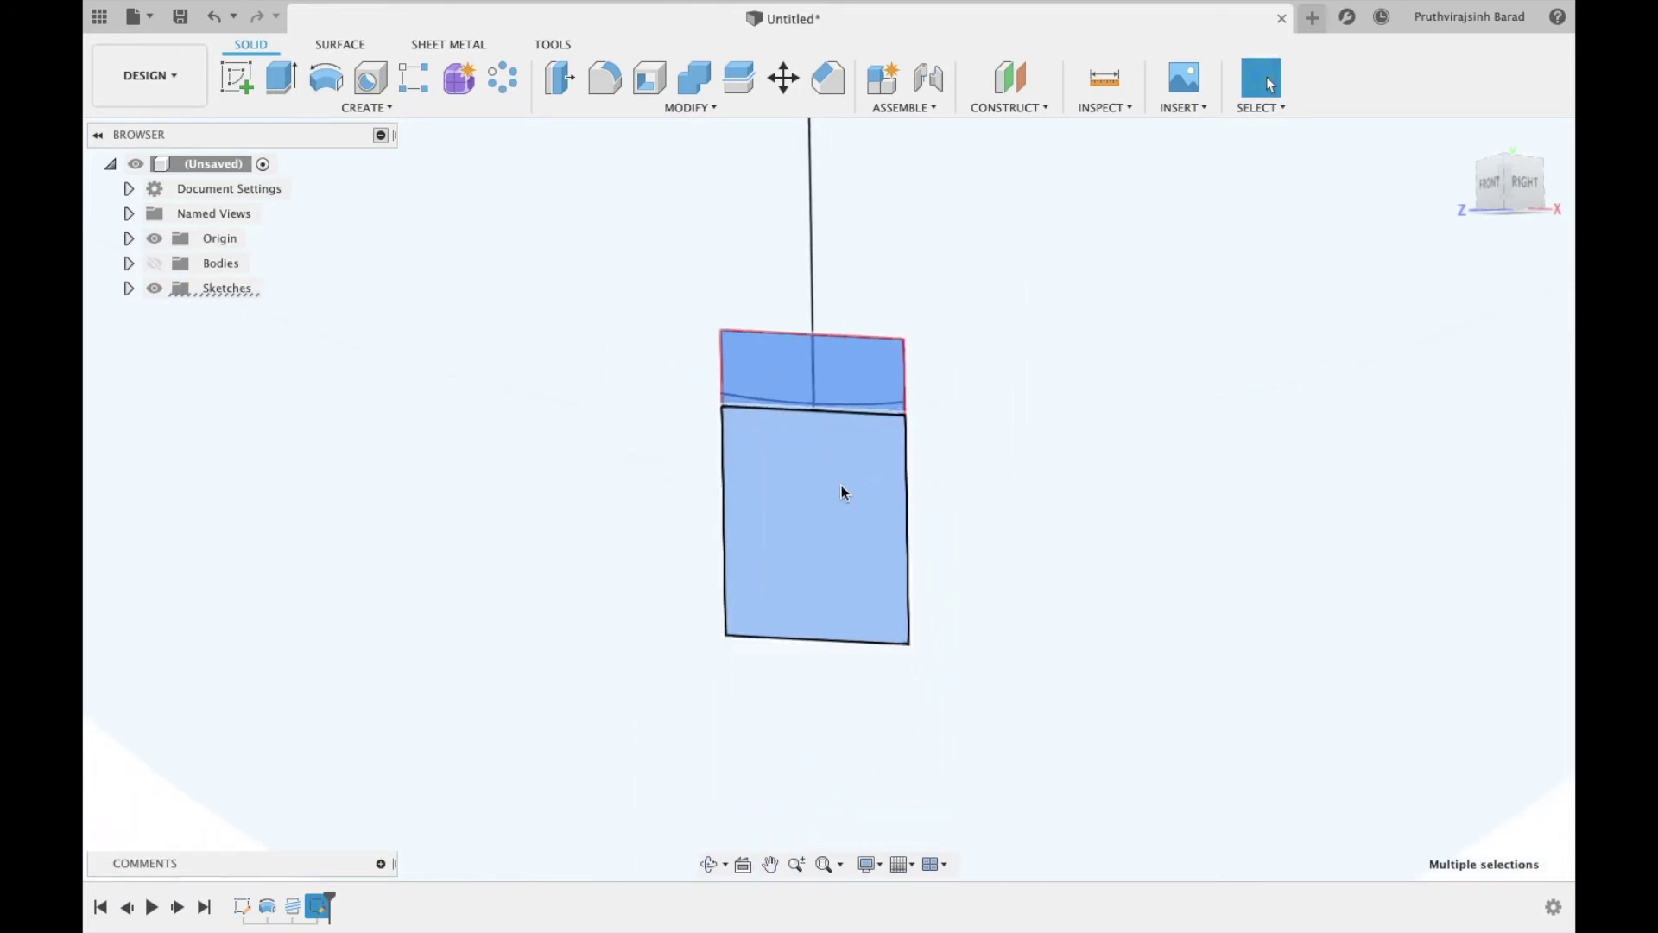
Try to extrude the selected profiles 3 mm with the bodies shown and the Join operation
key("e")
scroll(812, 405, "up", 2)
scroll(817, 404, "up", 2)
scroll(806, 526, "down", 6)
left_click_drag(820, 552, 888, 543)
left_click(152, 265)
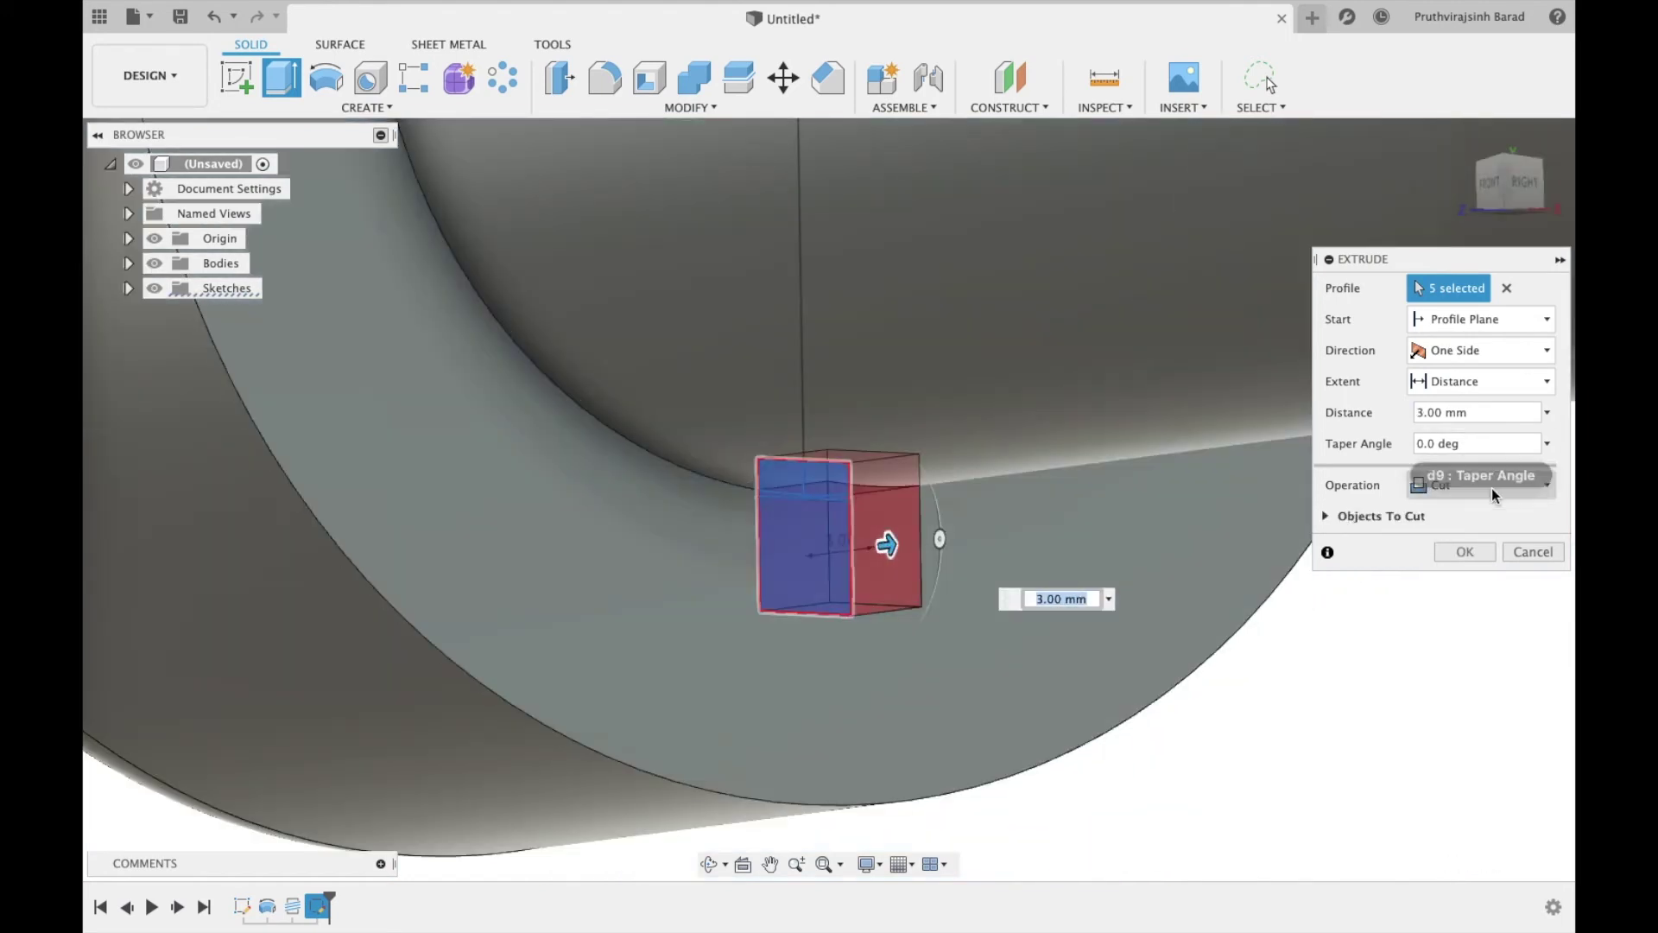
left_click(1491, 484)
left_click(1485, 504)
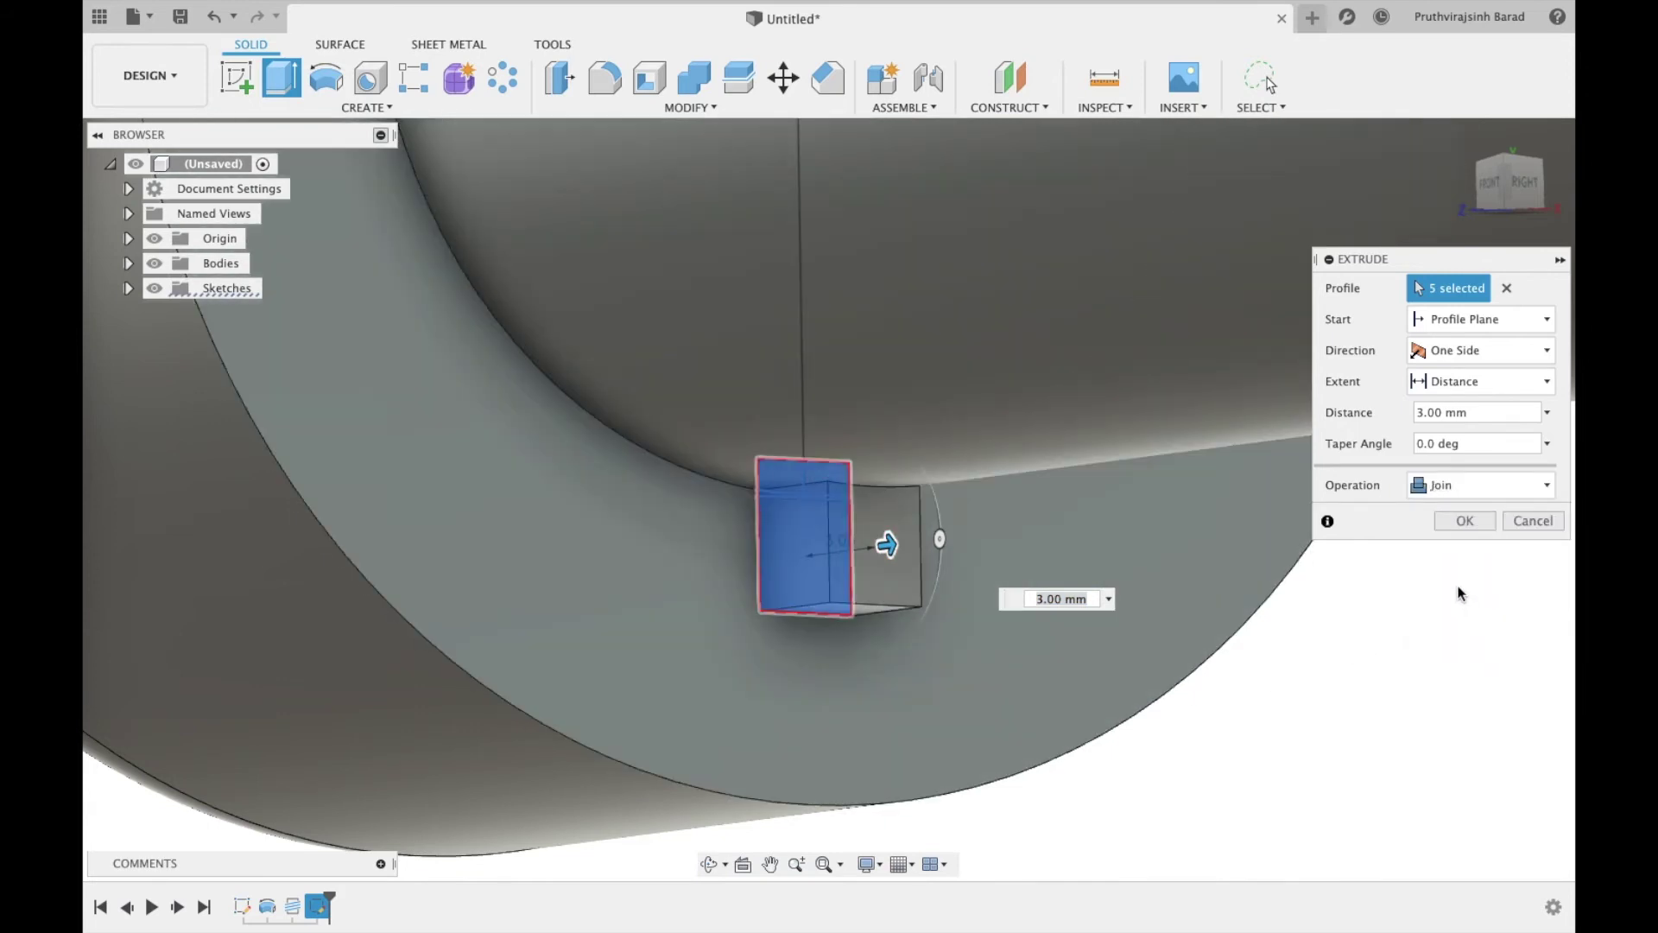
key("Escape")
key("ctrl+z")
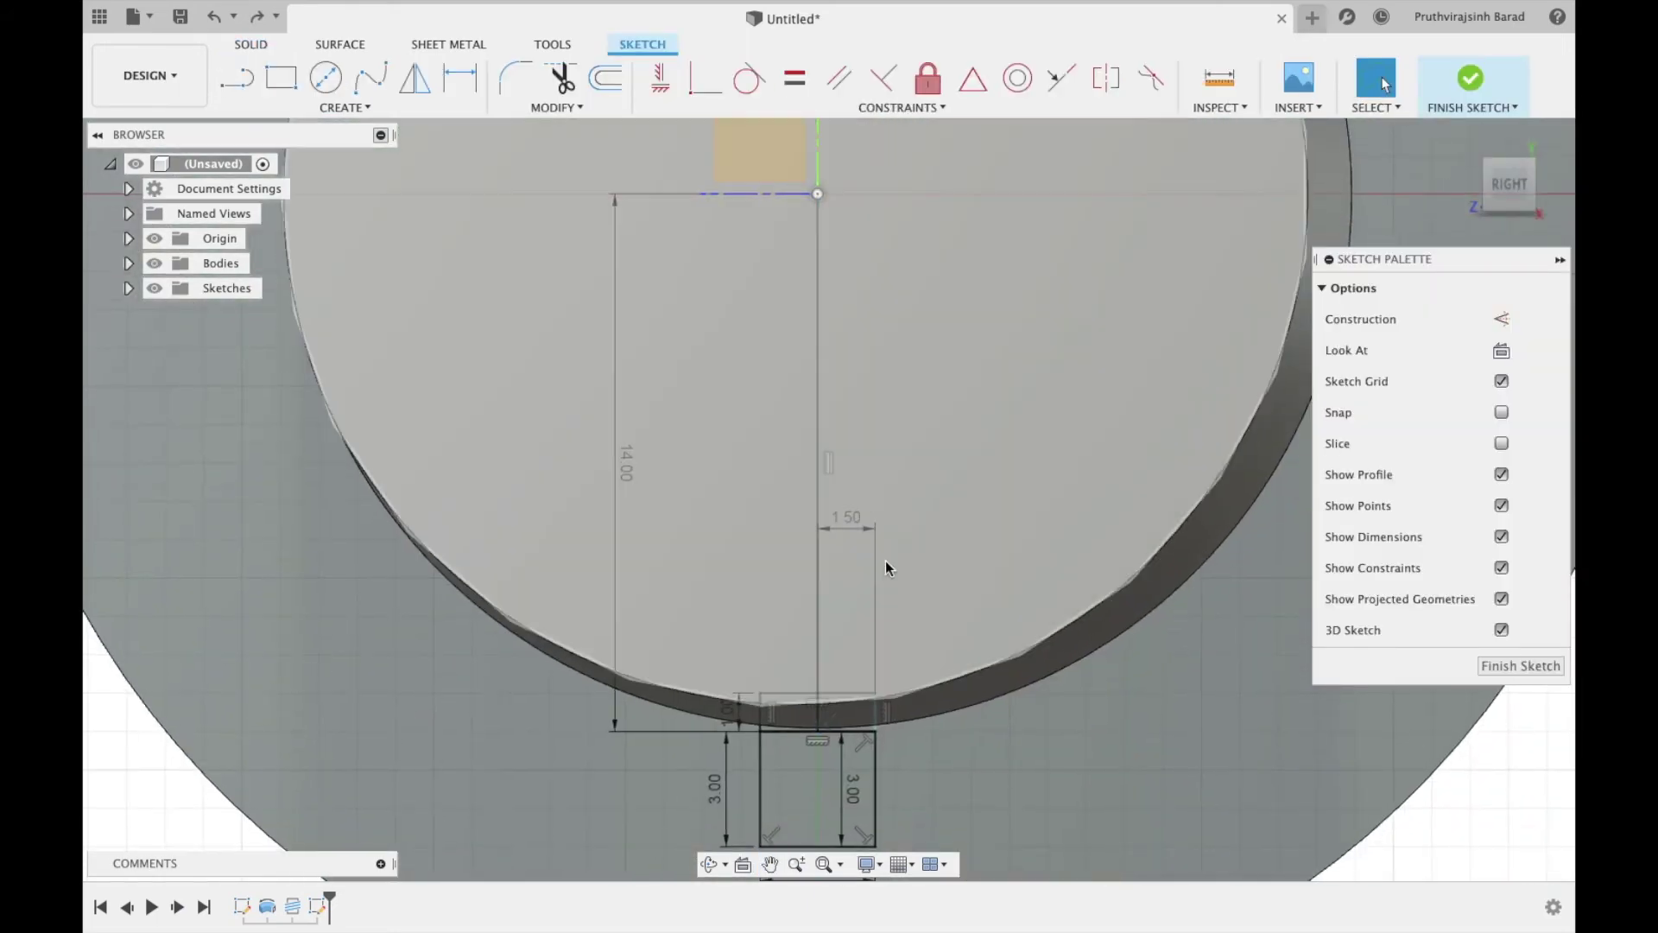
Examine how the square and the 1 mm rectangle sit against the shank's lower edge in the sketch
scroll(819, 596, "up", 8)
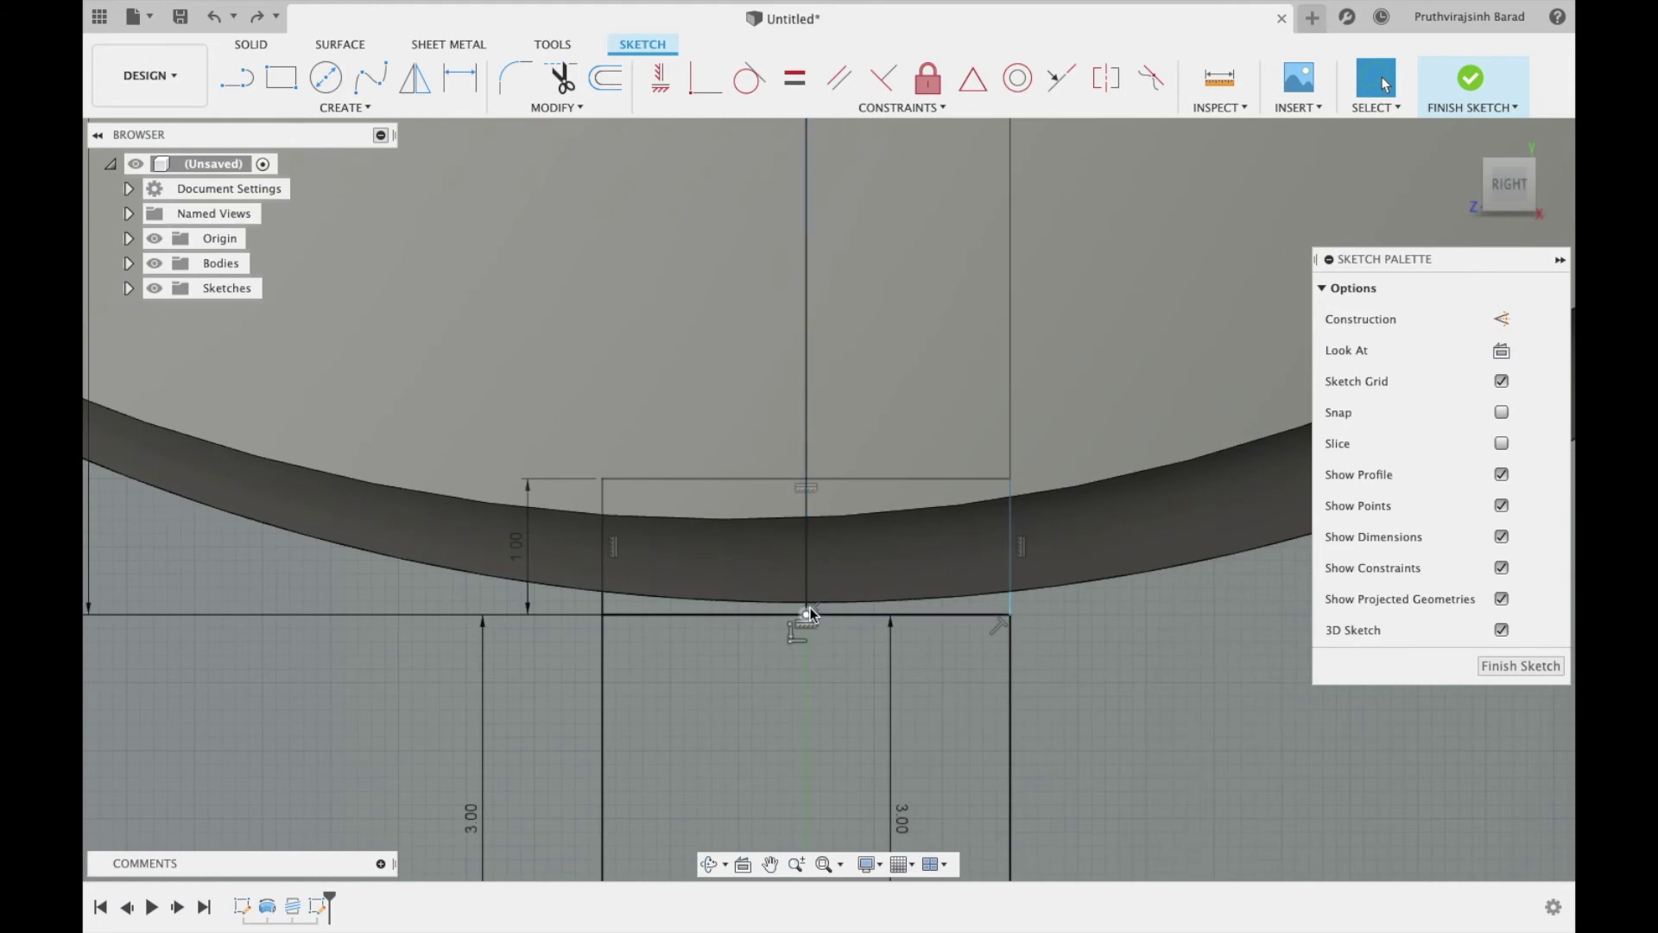
scroll(811, 611, "down", 5)
key("F6")
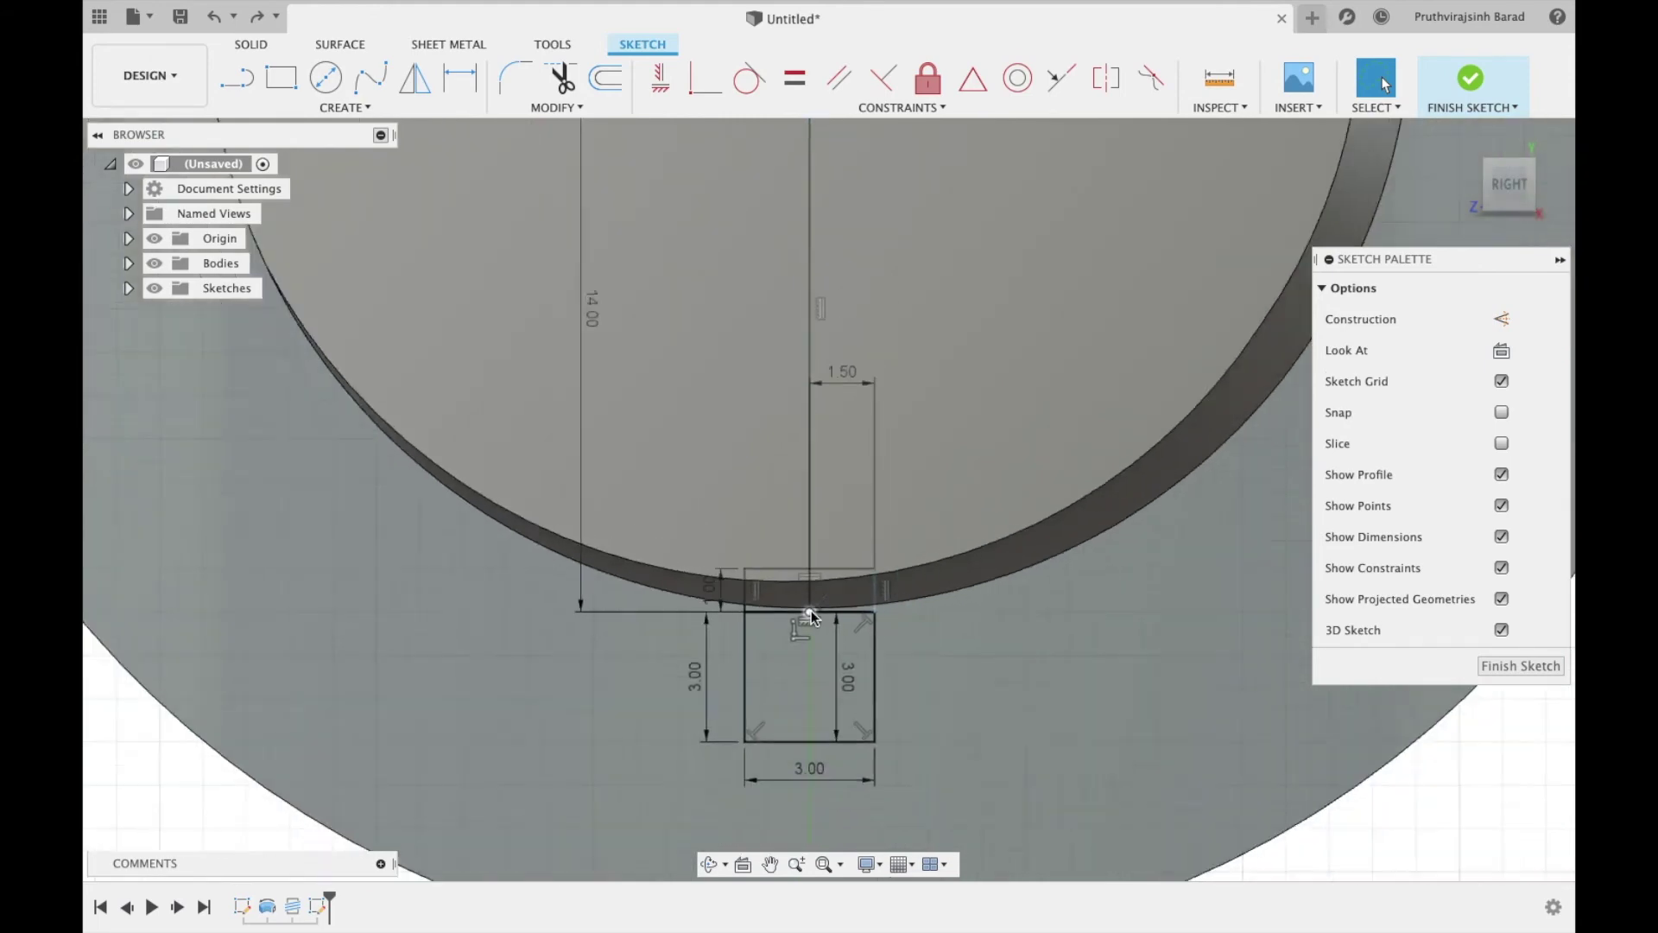
scroll(807, 525, "down", 2)
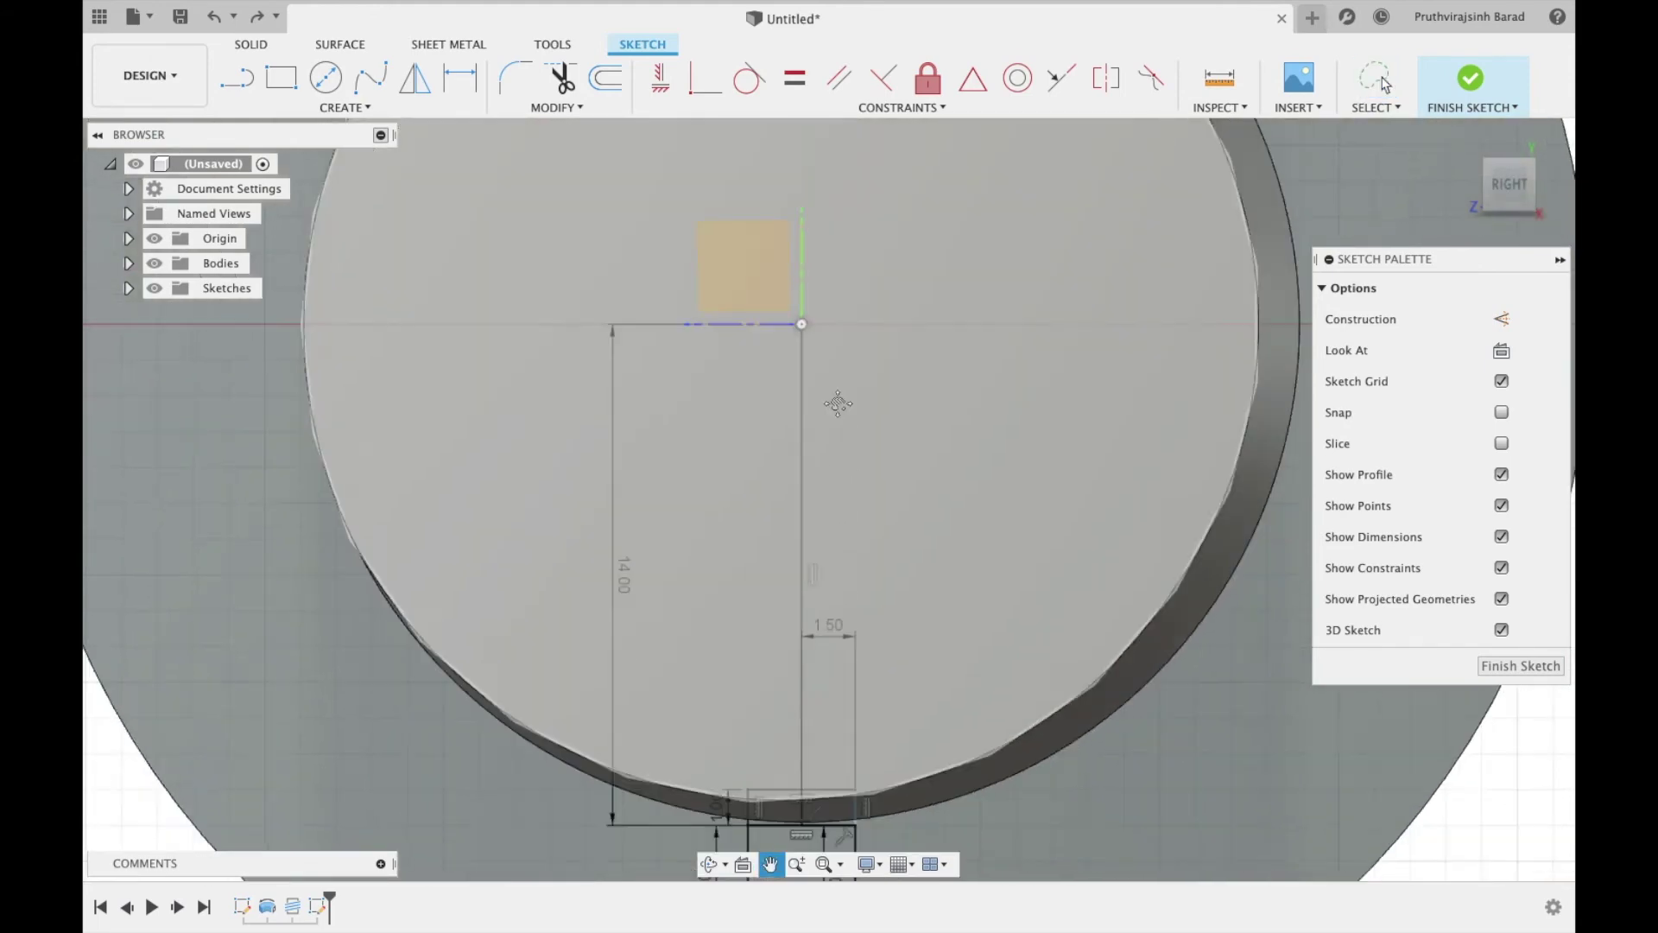
scroll(802, 519, "up", 3)
scroll(796, 512, "down", 3)
scroll(793, 506, "up", 2)
scroll(793, 506, "up", 3)
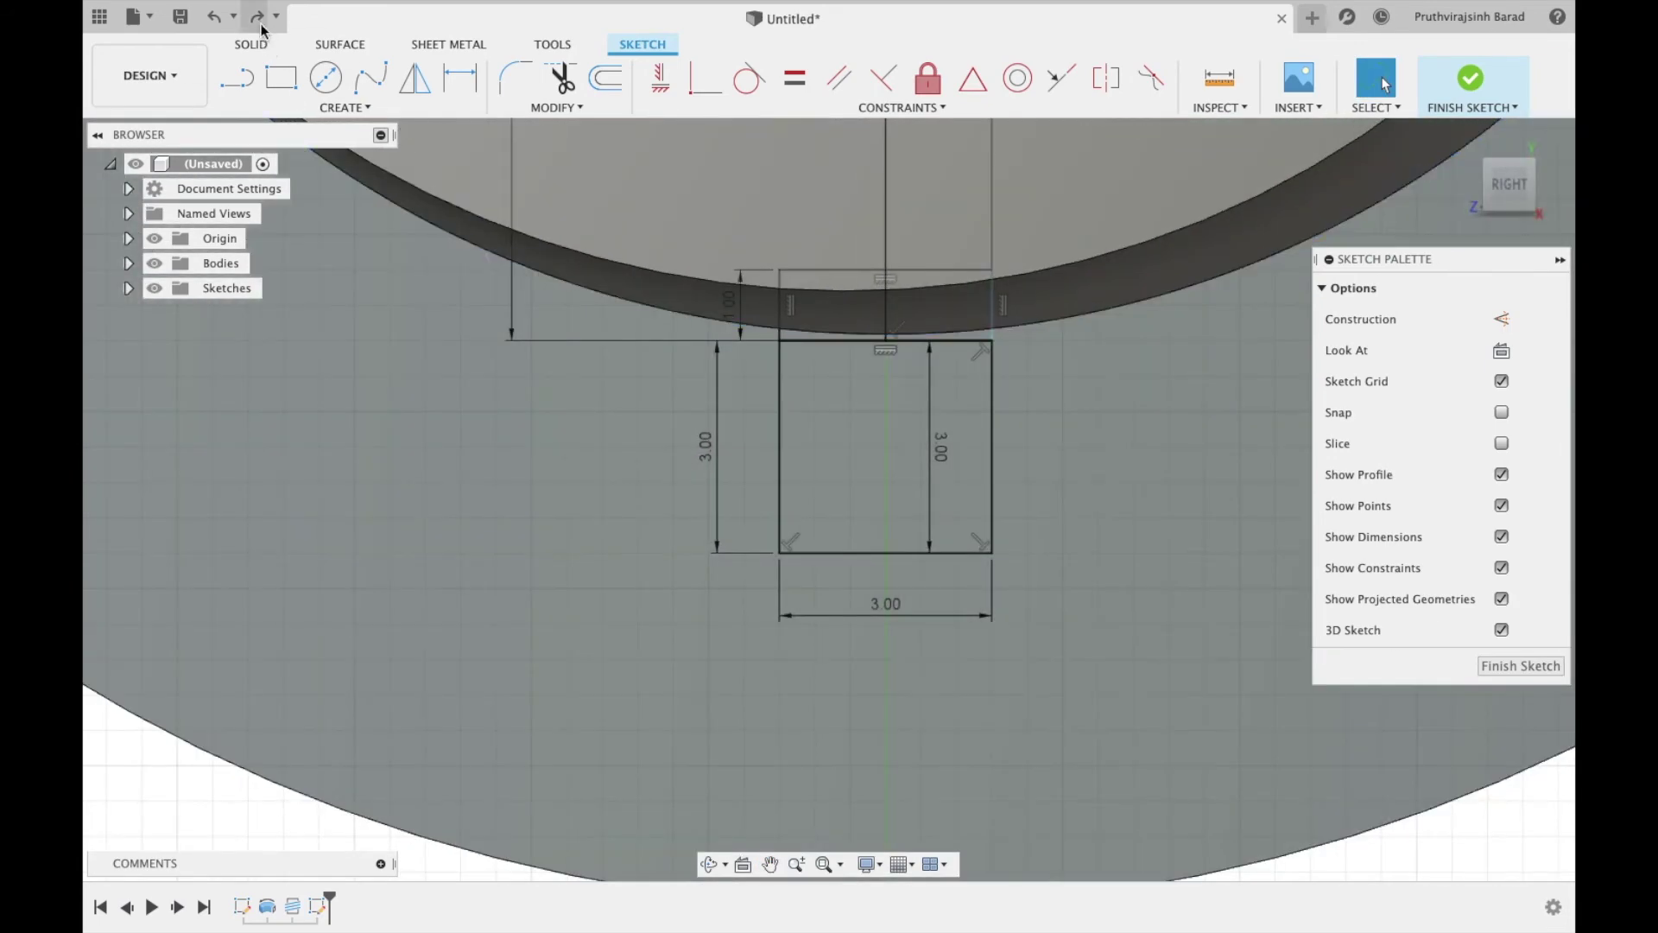
Redo the sketch finish and the hiding of the bodies, and reselect all regions of the square and rectangle
left_click(259, 24)
left_click(259, 20)
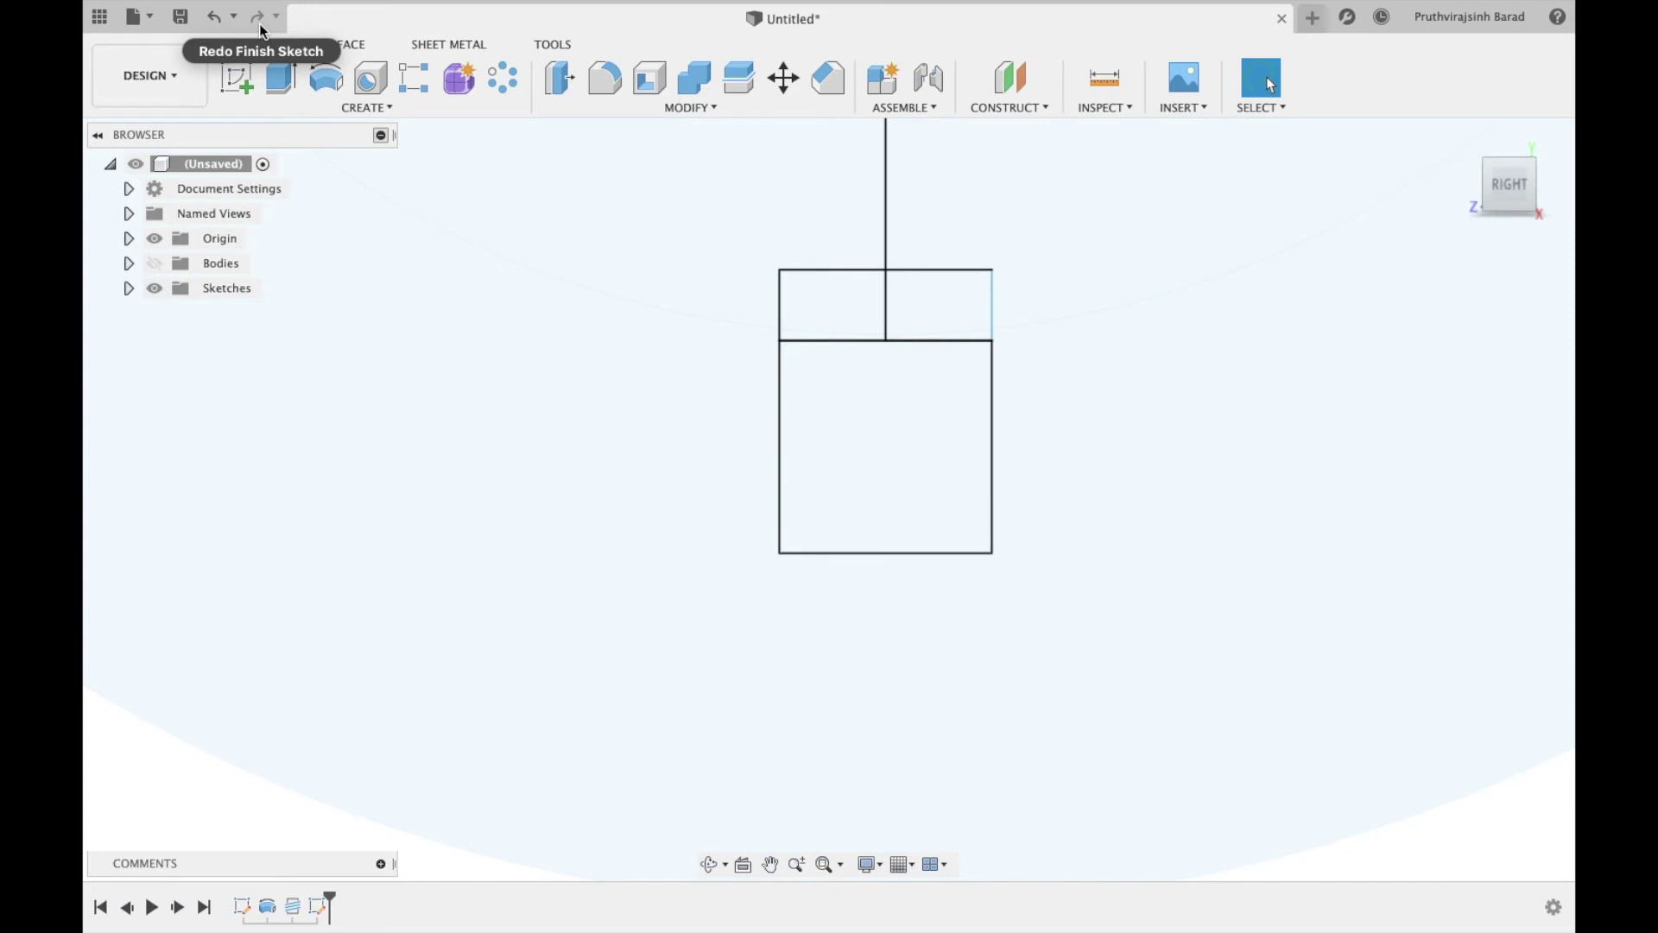
scroll(875, 540, "down", 3)
left_click(906, 406)
scroll(864, 408, "up", 3)
left_click(860, 407, "shift")
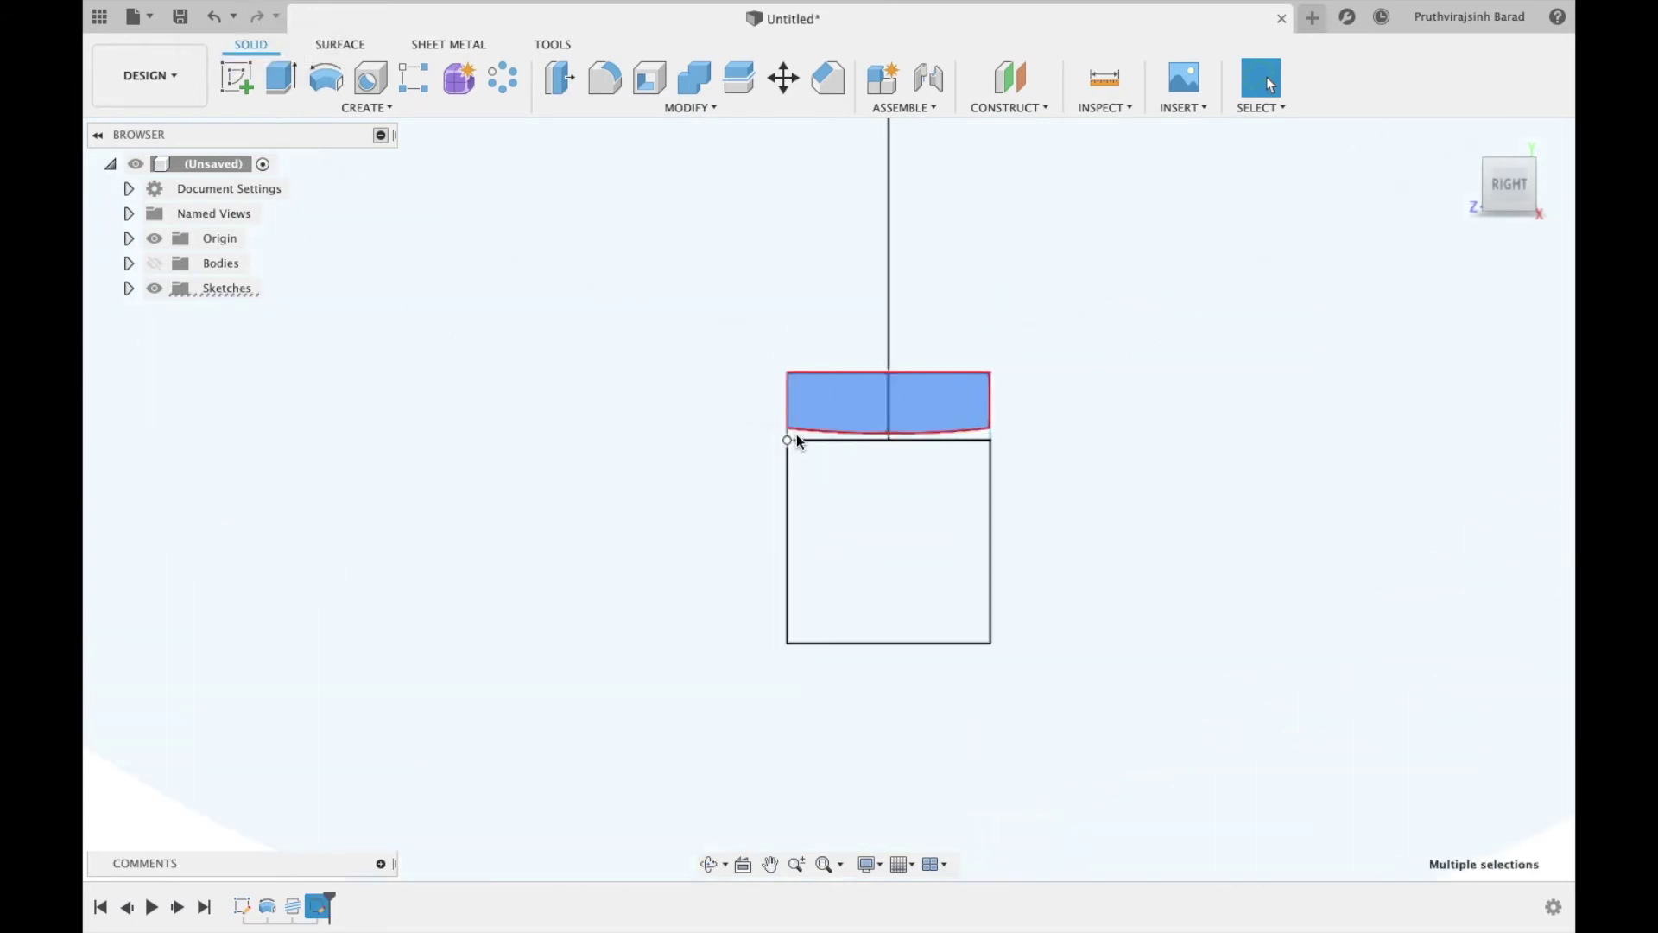
scroll(796, 440, "up", 3)
left_click(1062, 573, "shift")
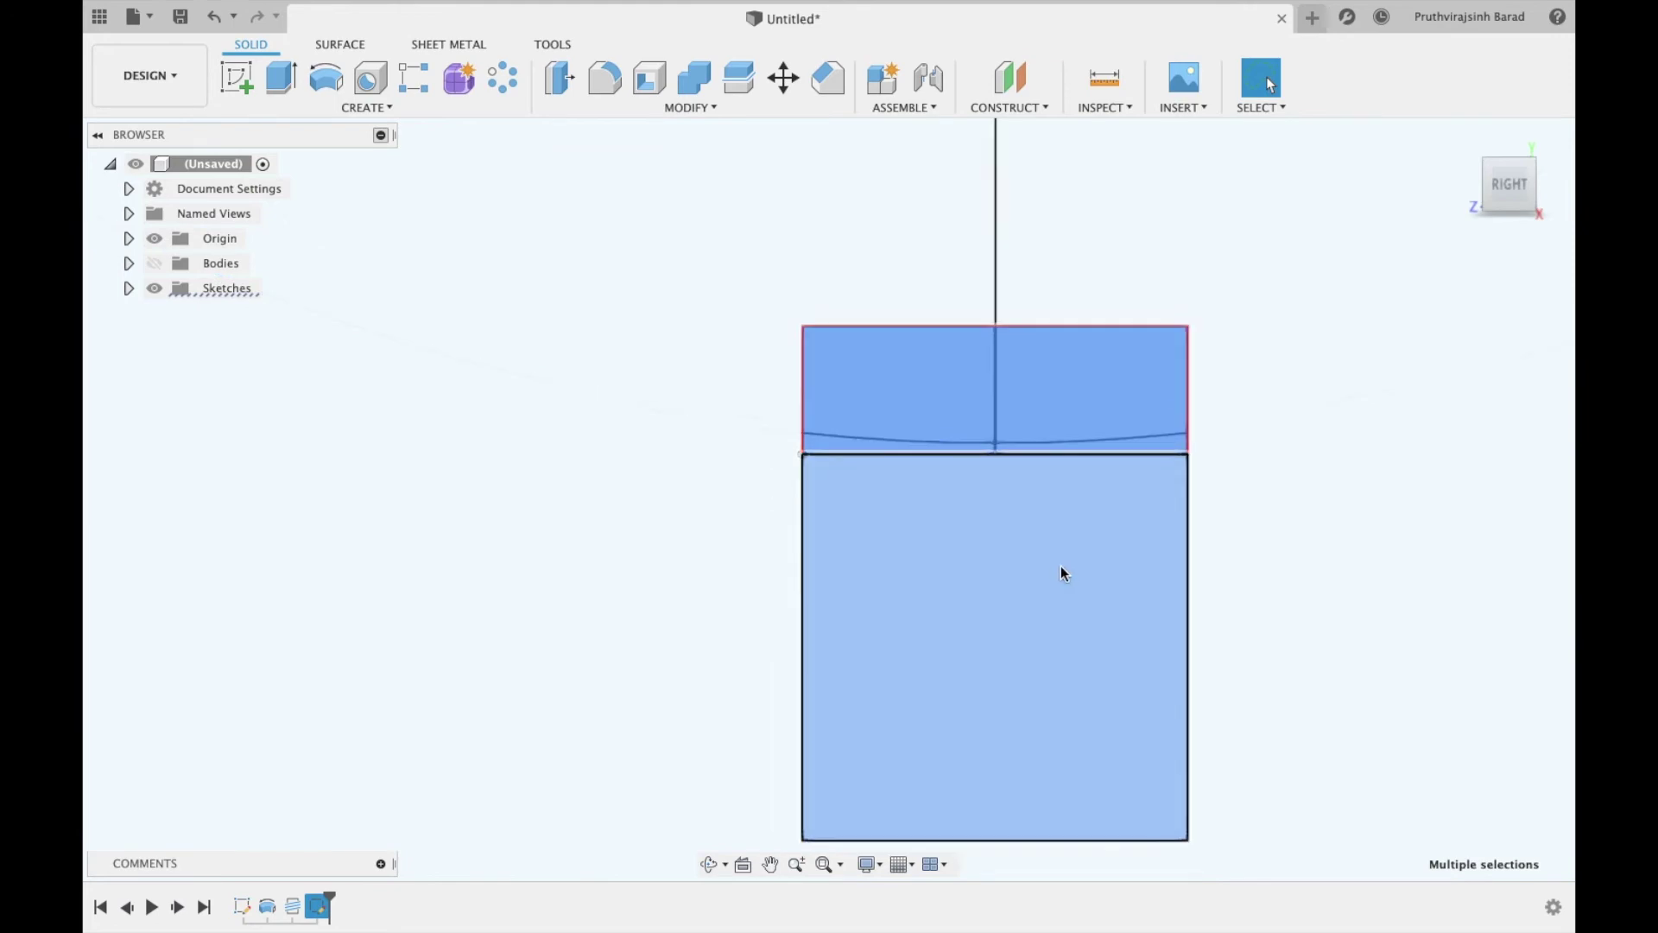
Show the bodies and extrude the selected profiles 3 mm away from the head, using the Join operation
scroll(1060, 566, "down", 5)
left_click(148, 265)
key("e")
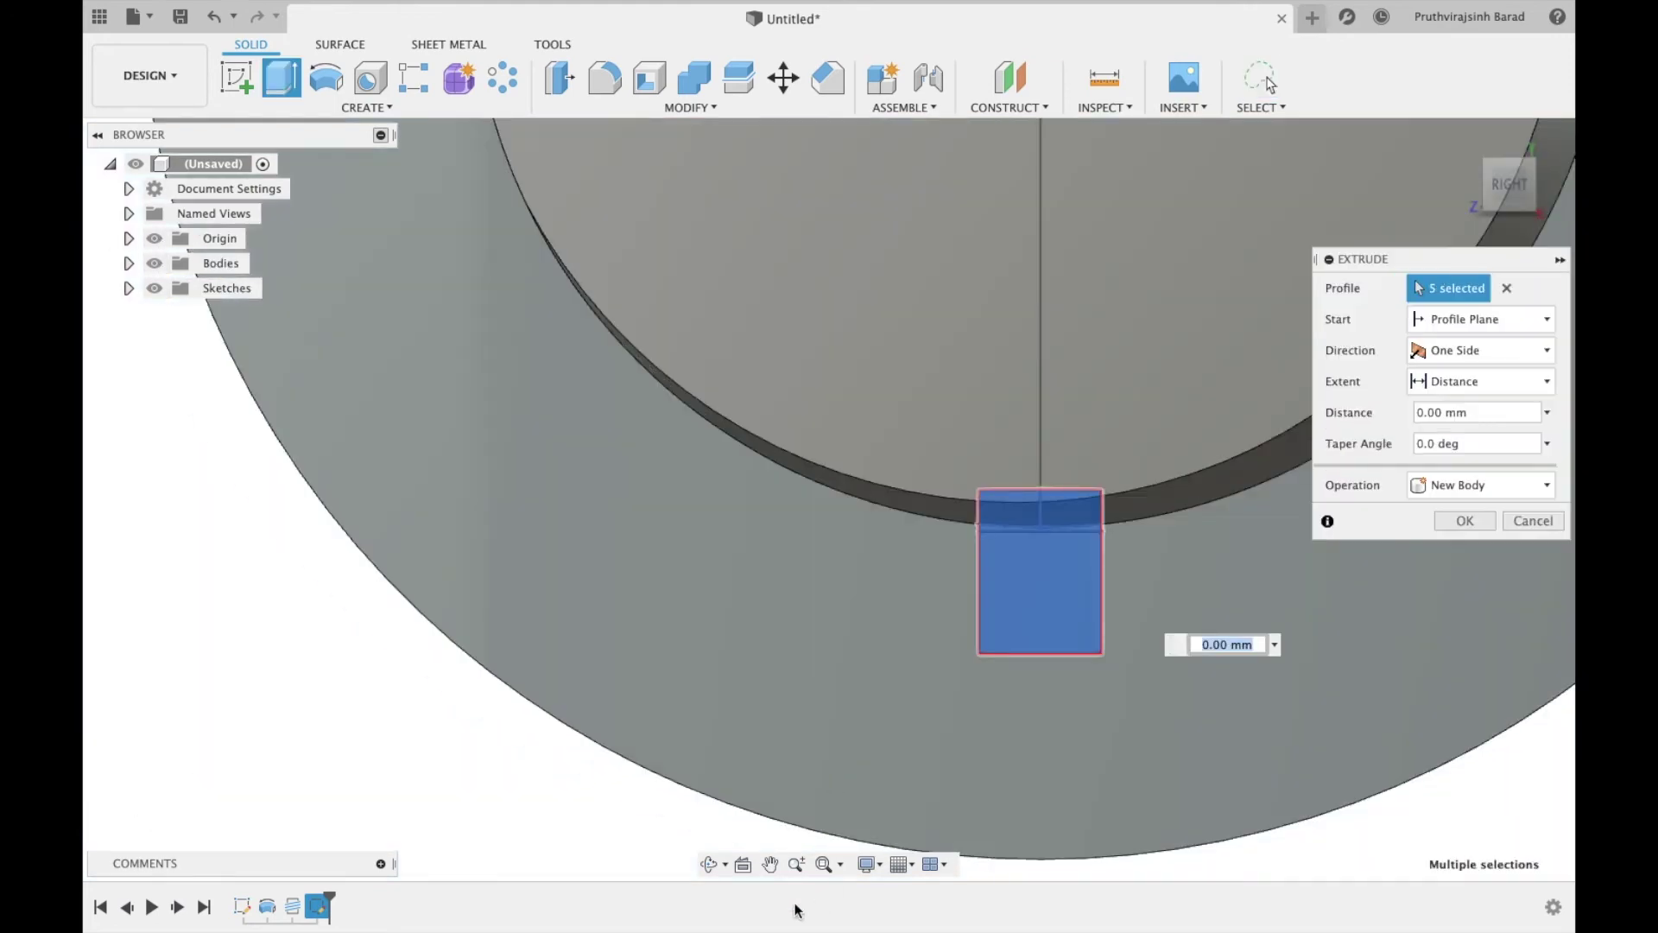
left_click(707, 864)
left_click_drag(915, 674, 551, 441)
scroll(518, 425, "up", 10)
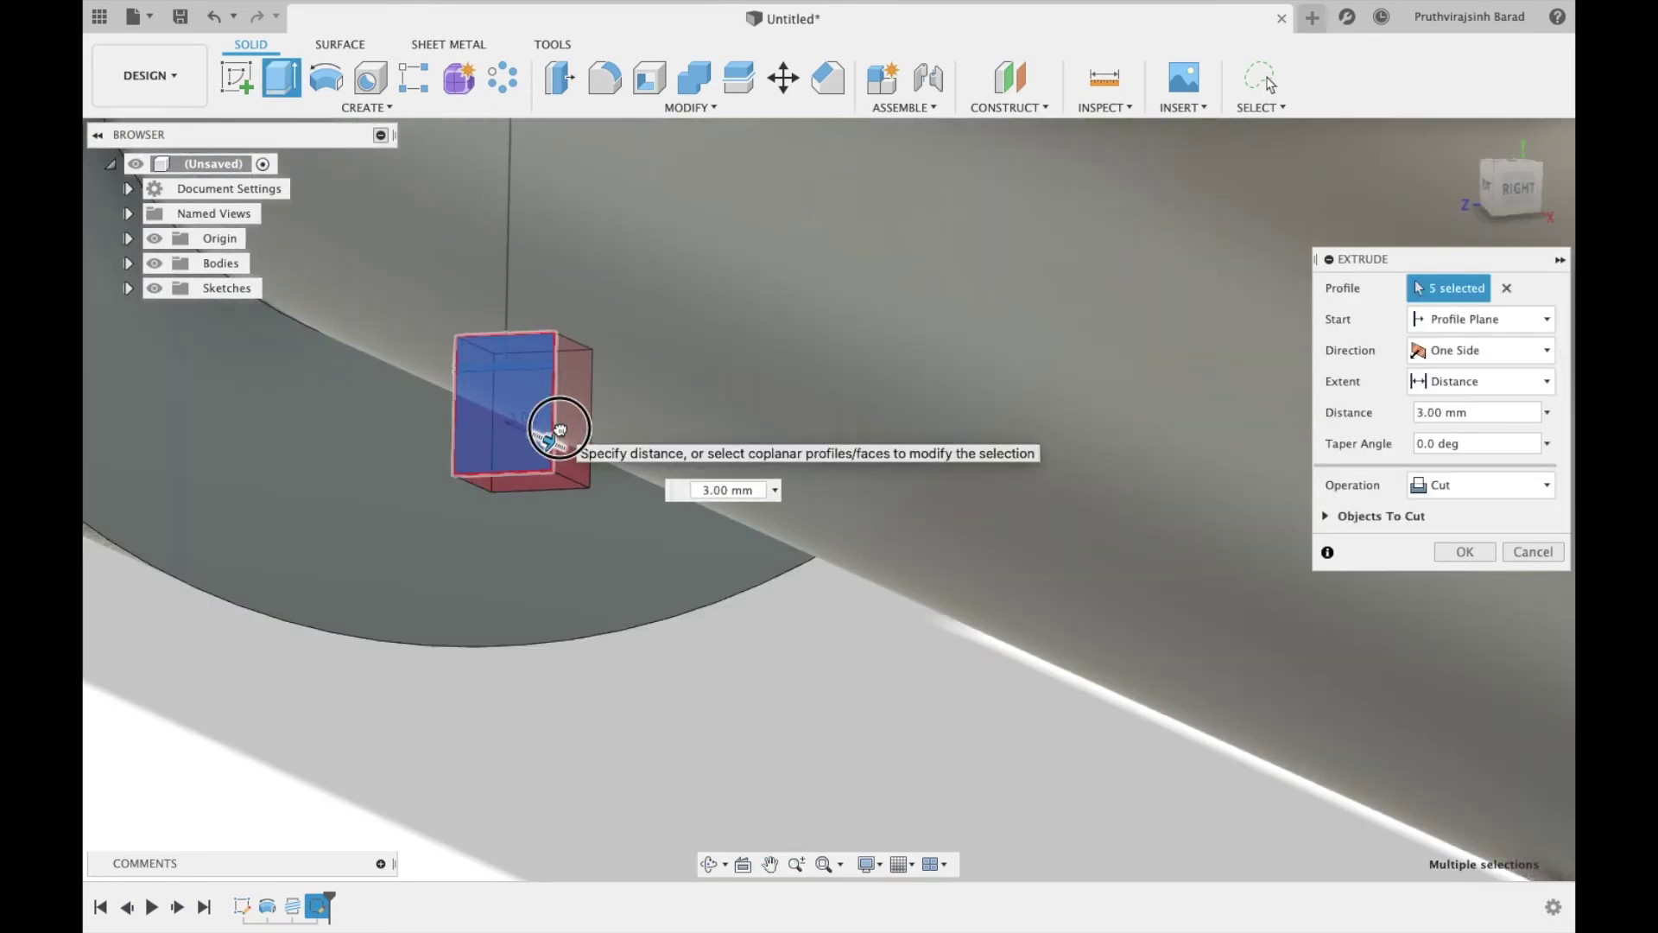
left_click(1486, 485)
left_click(1482, 506)
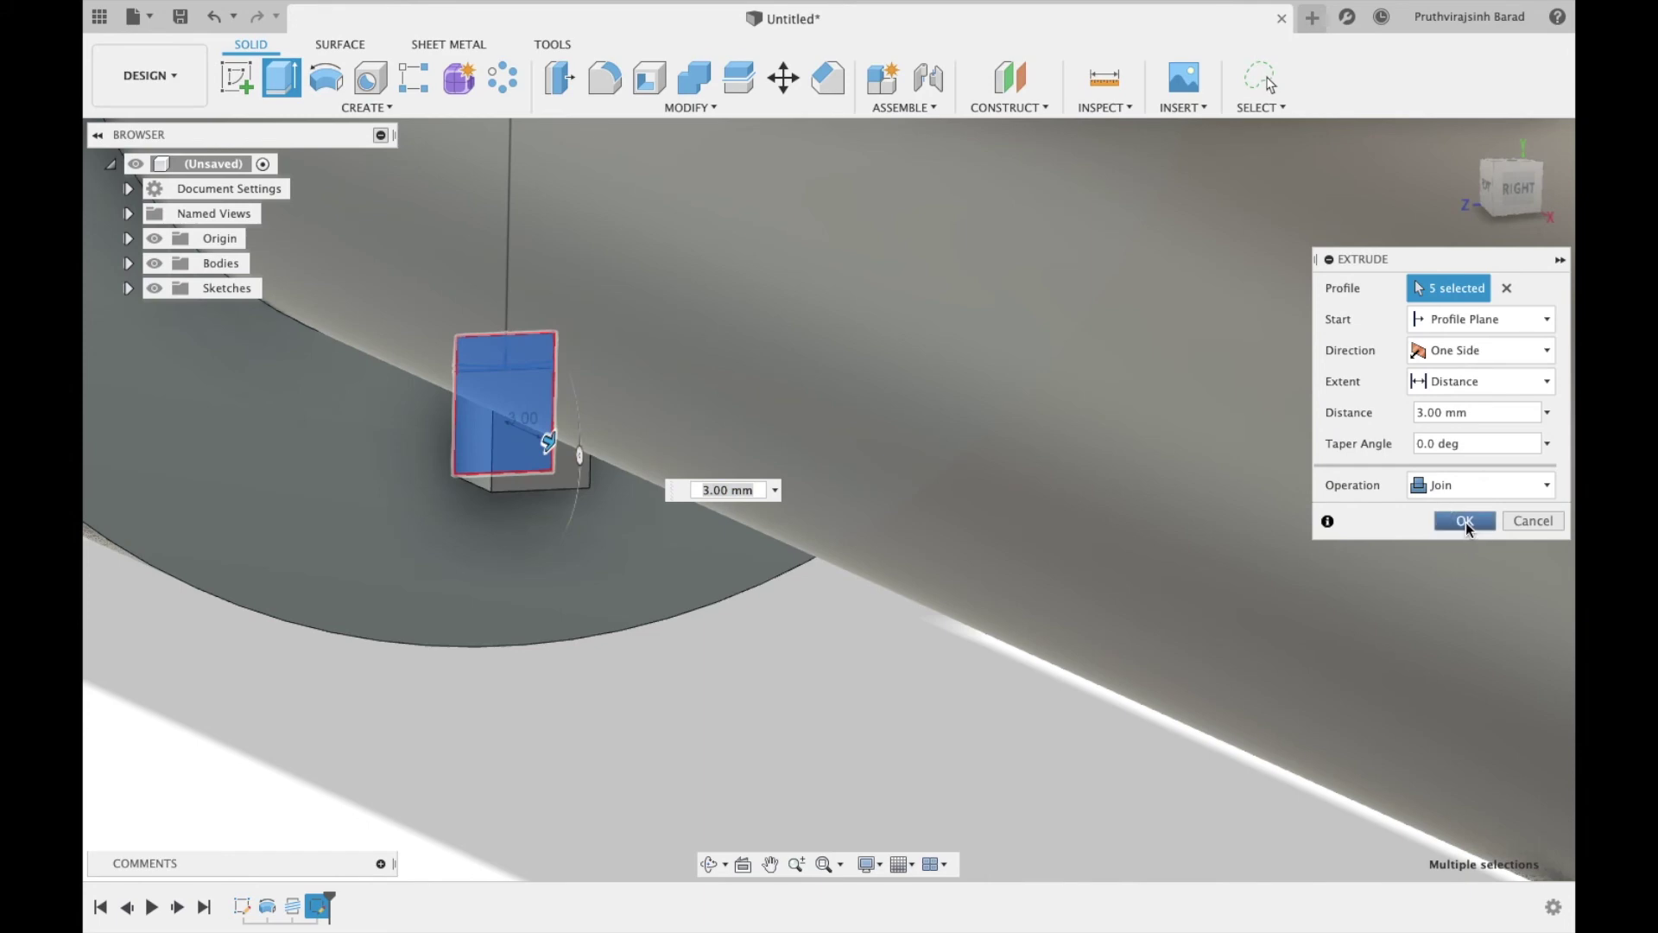
left_click(1465, 551)
scroll(1027, 678, "down", 5)
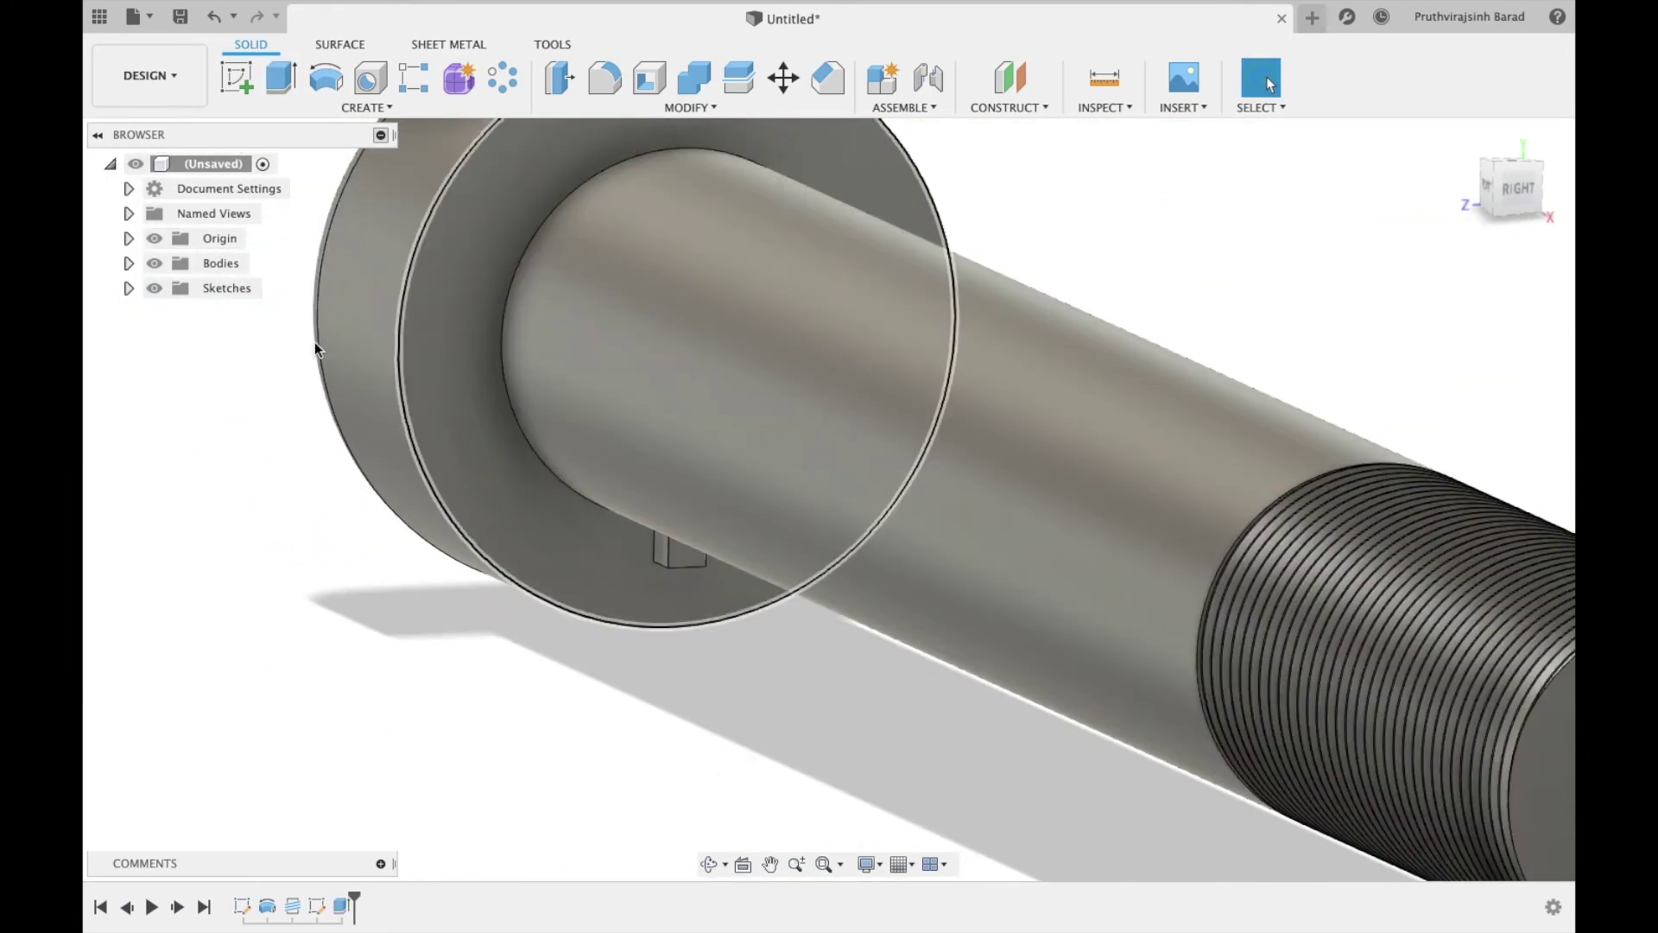
Switch to the Render workspace and hide the origin planes and axes
left_click(145, 78)
left_click(142, 163)
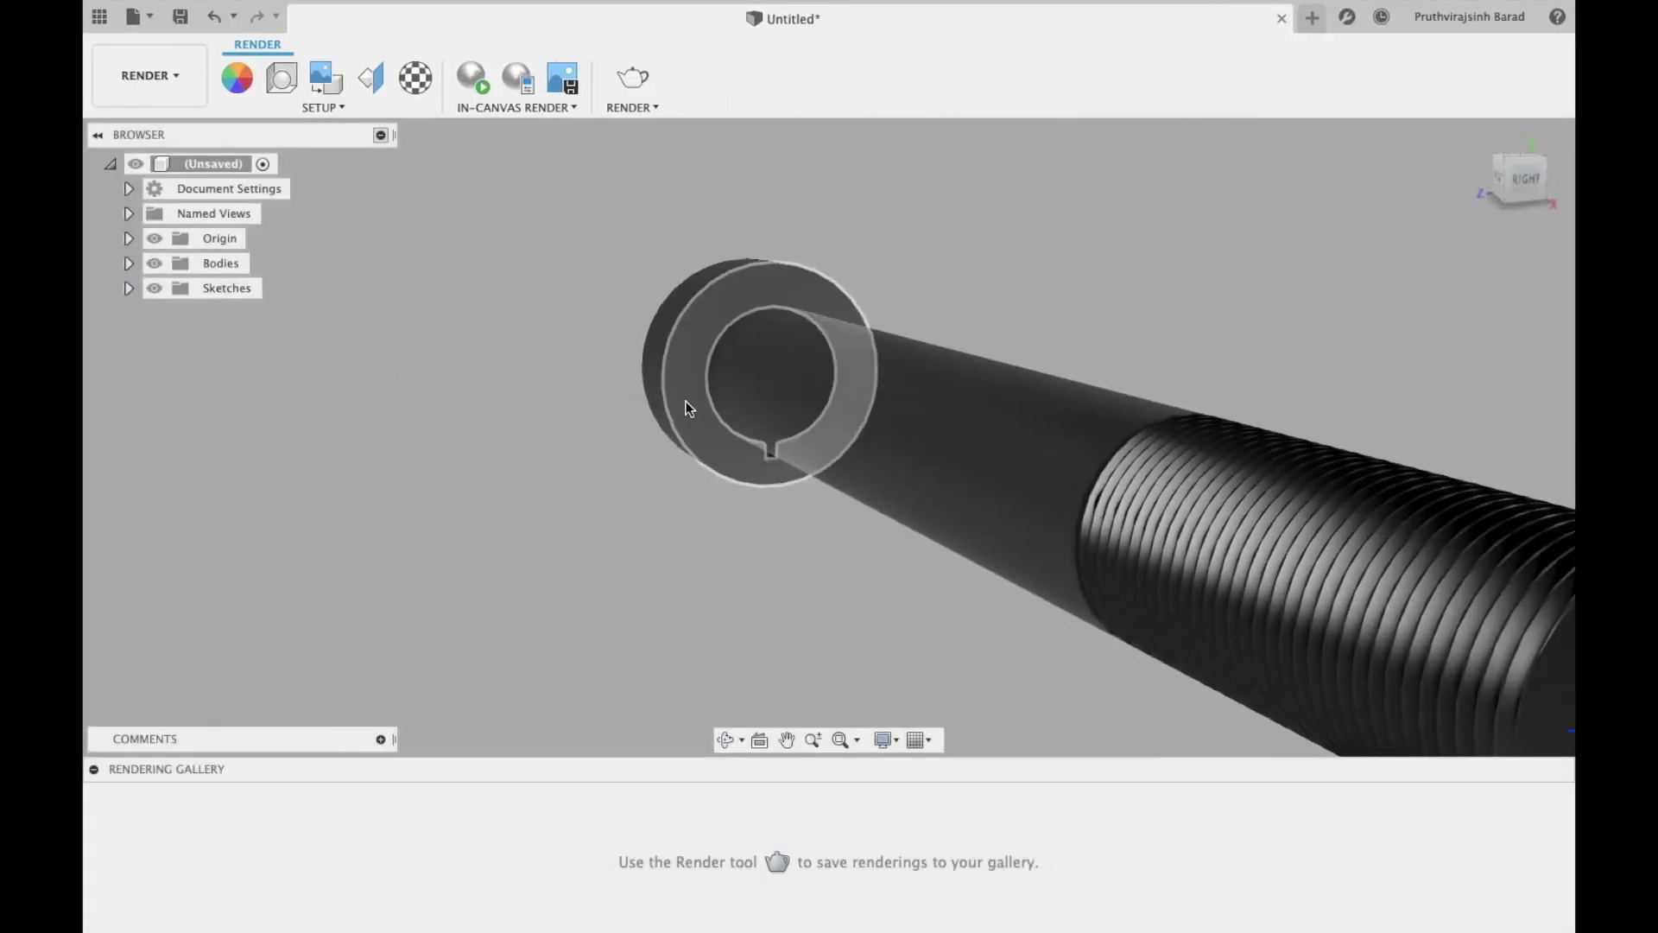
left_click(726, 739)
left_click_drag(818, 554, 873, 433)
middle_click_drag(873, 433, 884, 390)
scroll(883, 391, "down", 3)
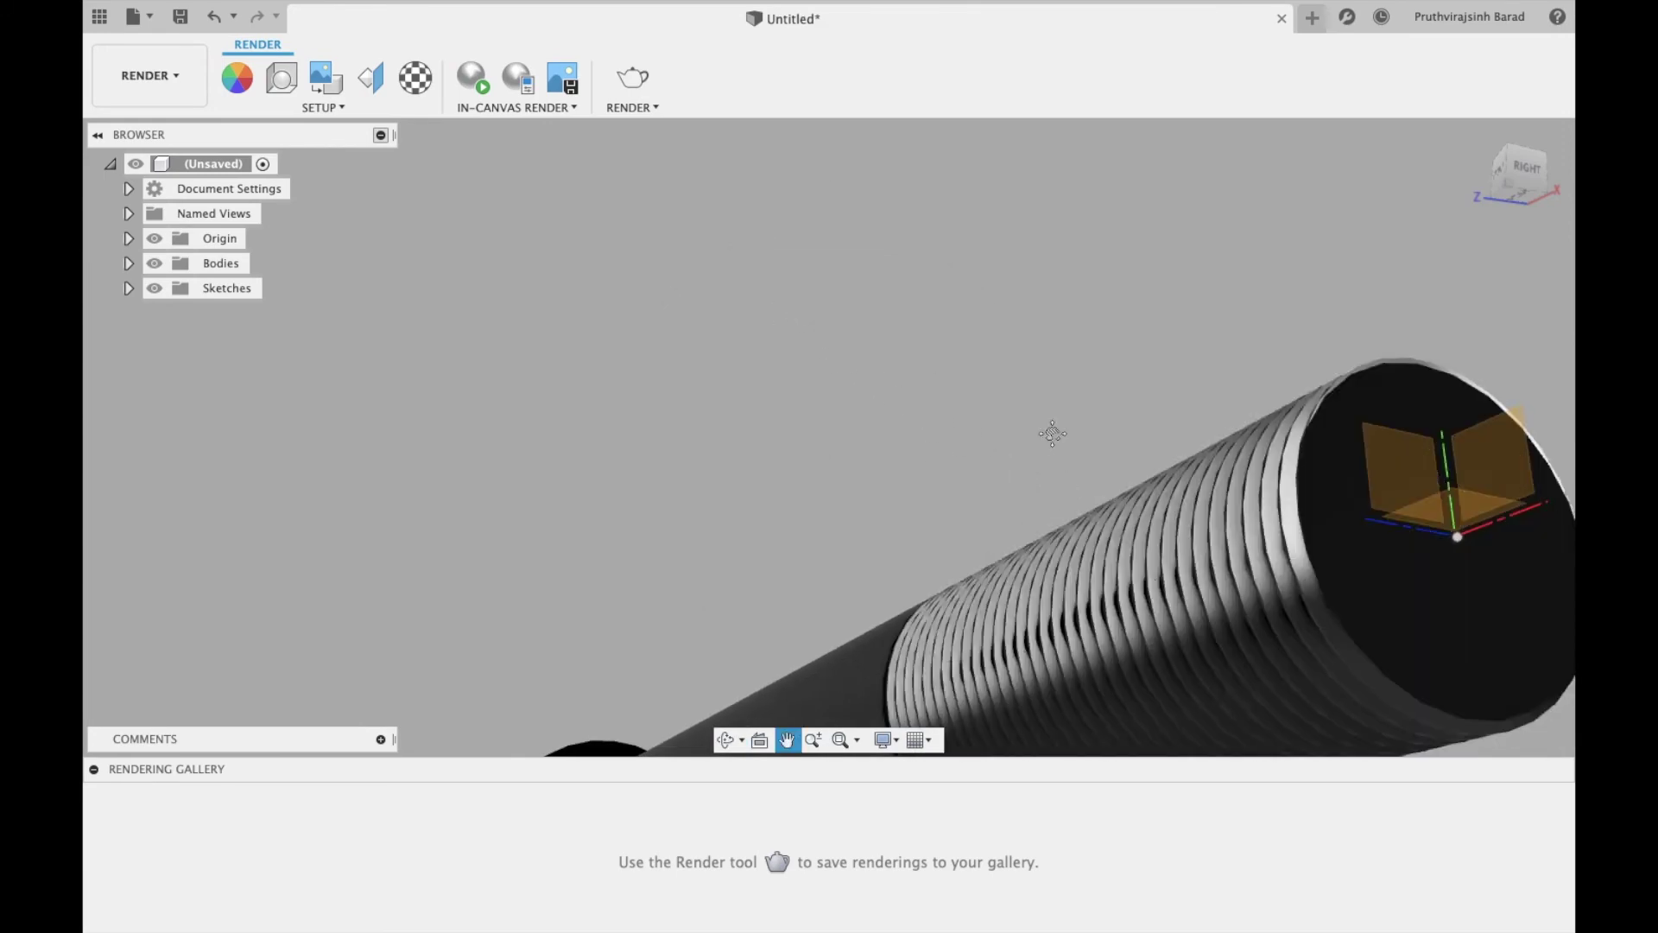
middle_click_drag(1052, 433, 981, 277)
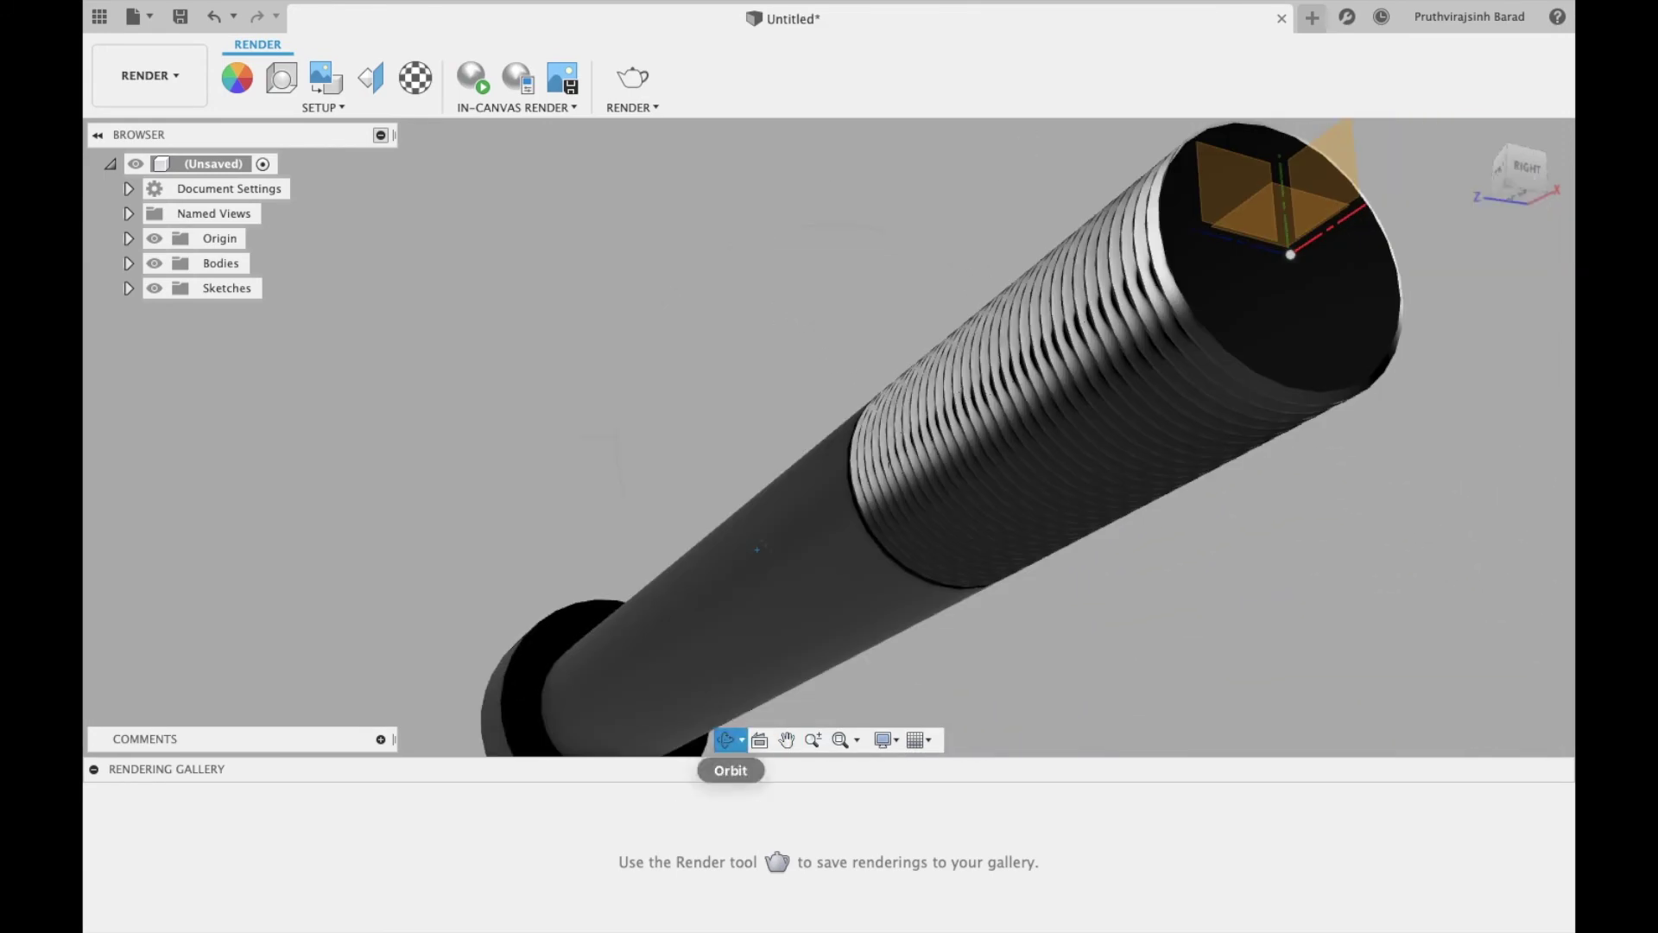
scroll(756, 550, "down", 5)
middle_click_drag(562, 625, 600, 547)
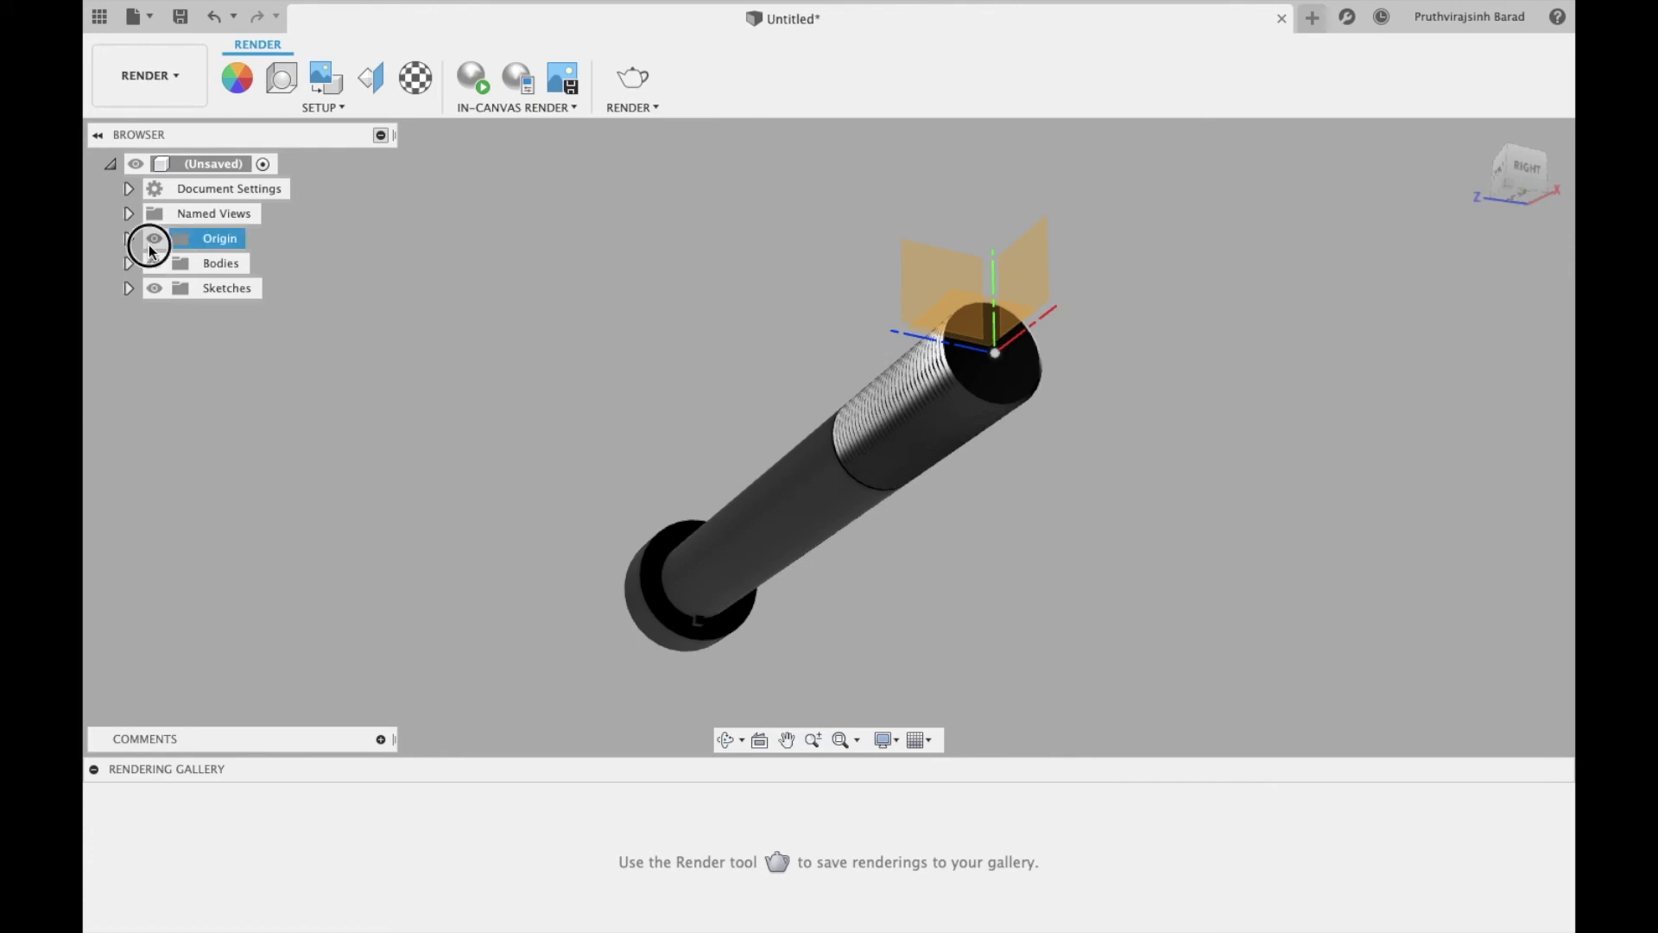
Apply the physical material Steel, Mild from the Fusion 360 Material Library to the bolt
left_click(415, 77)
scroll(1382, 596, "down", 10)
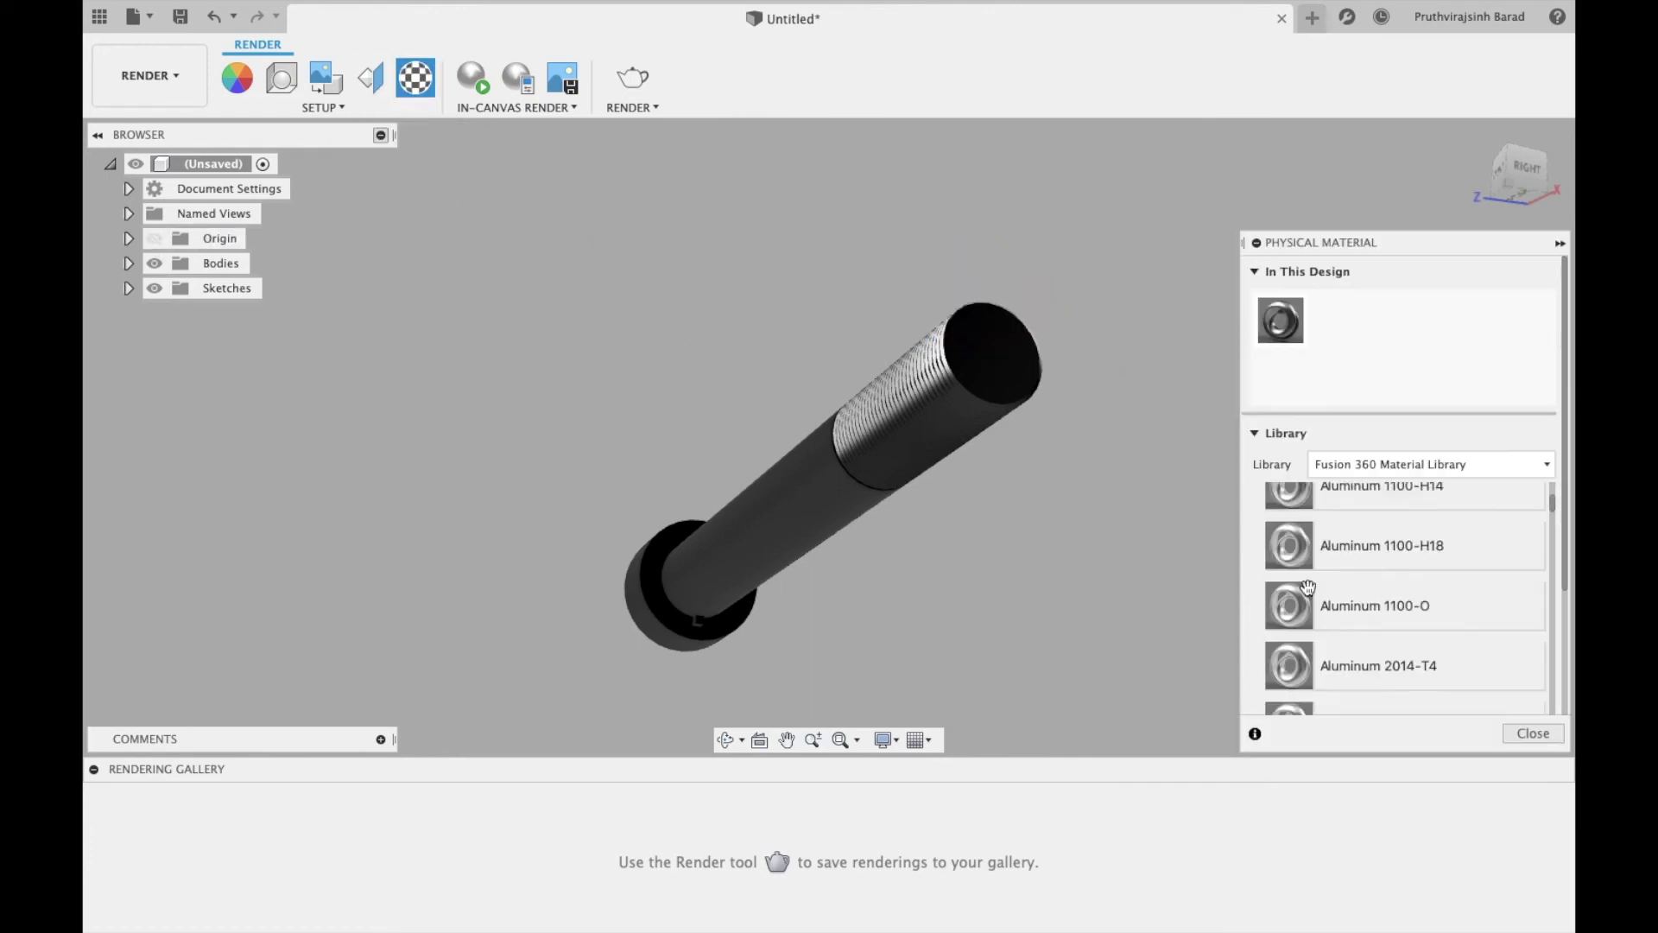
scroll(1306, 587, "down", 20)
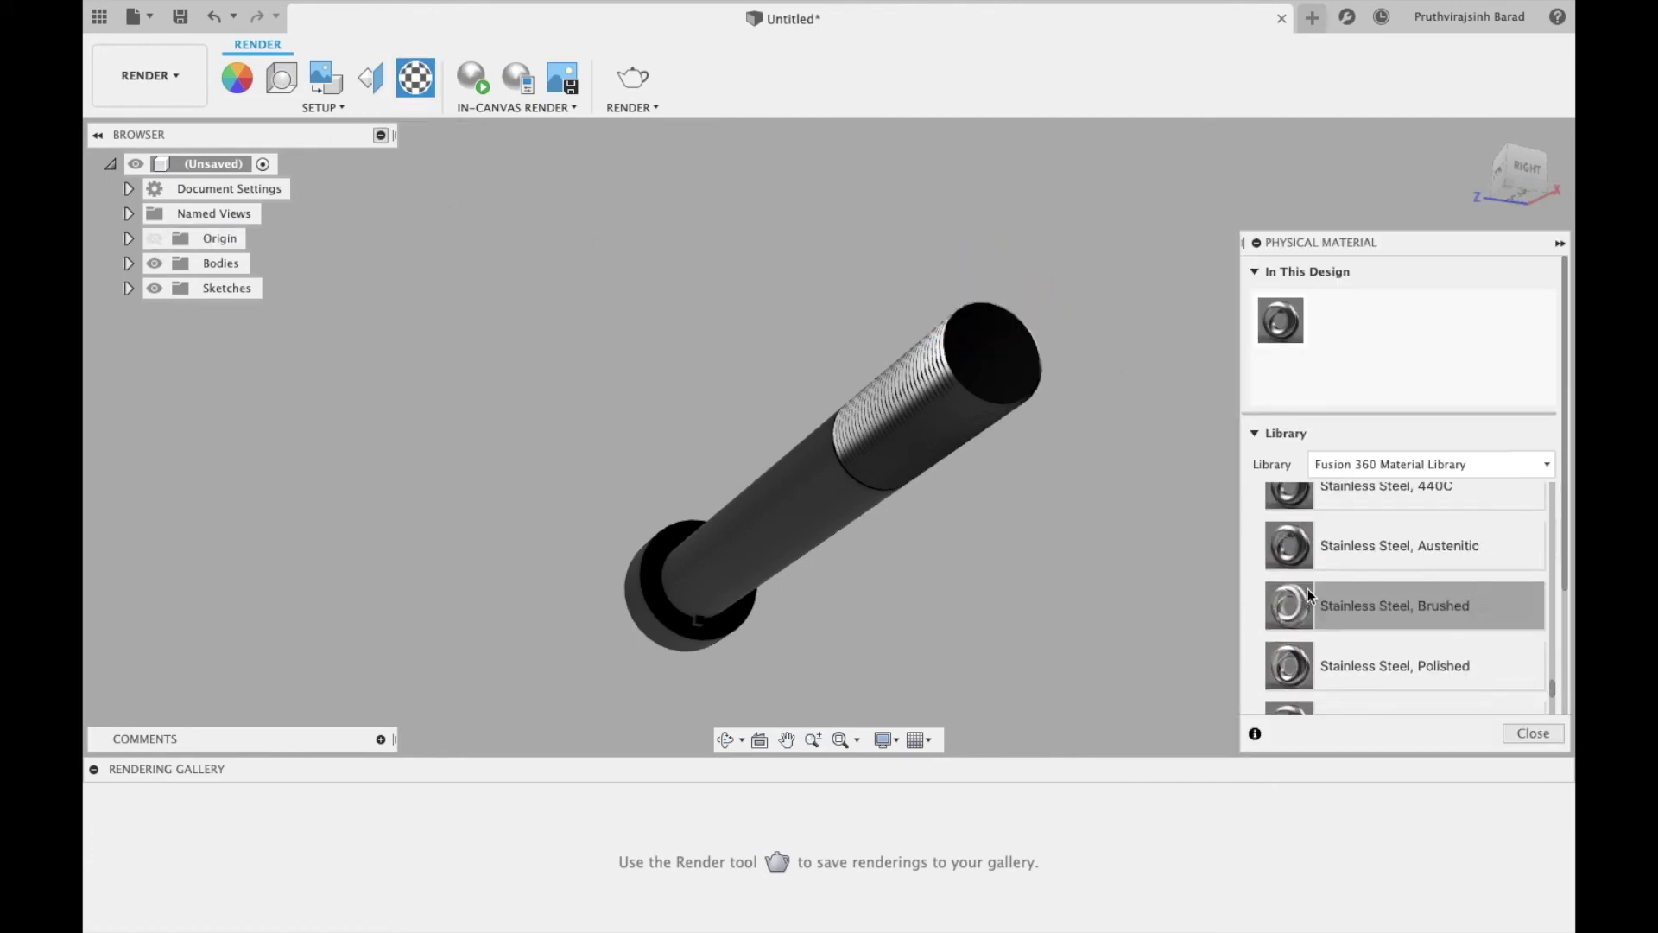
scroll(1307, 587, "down", 15)
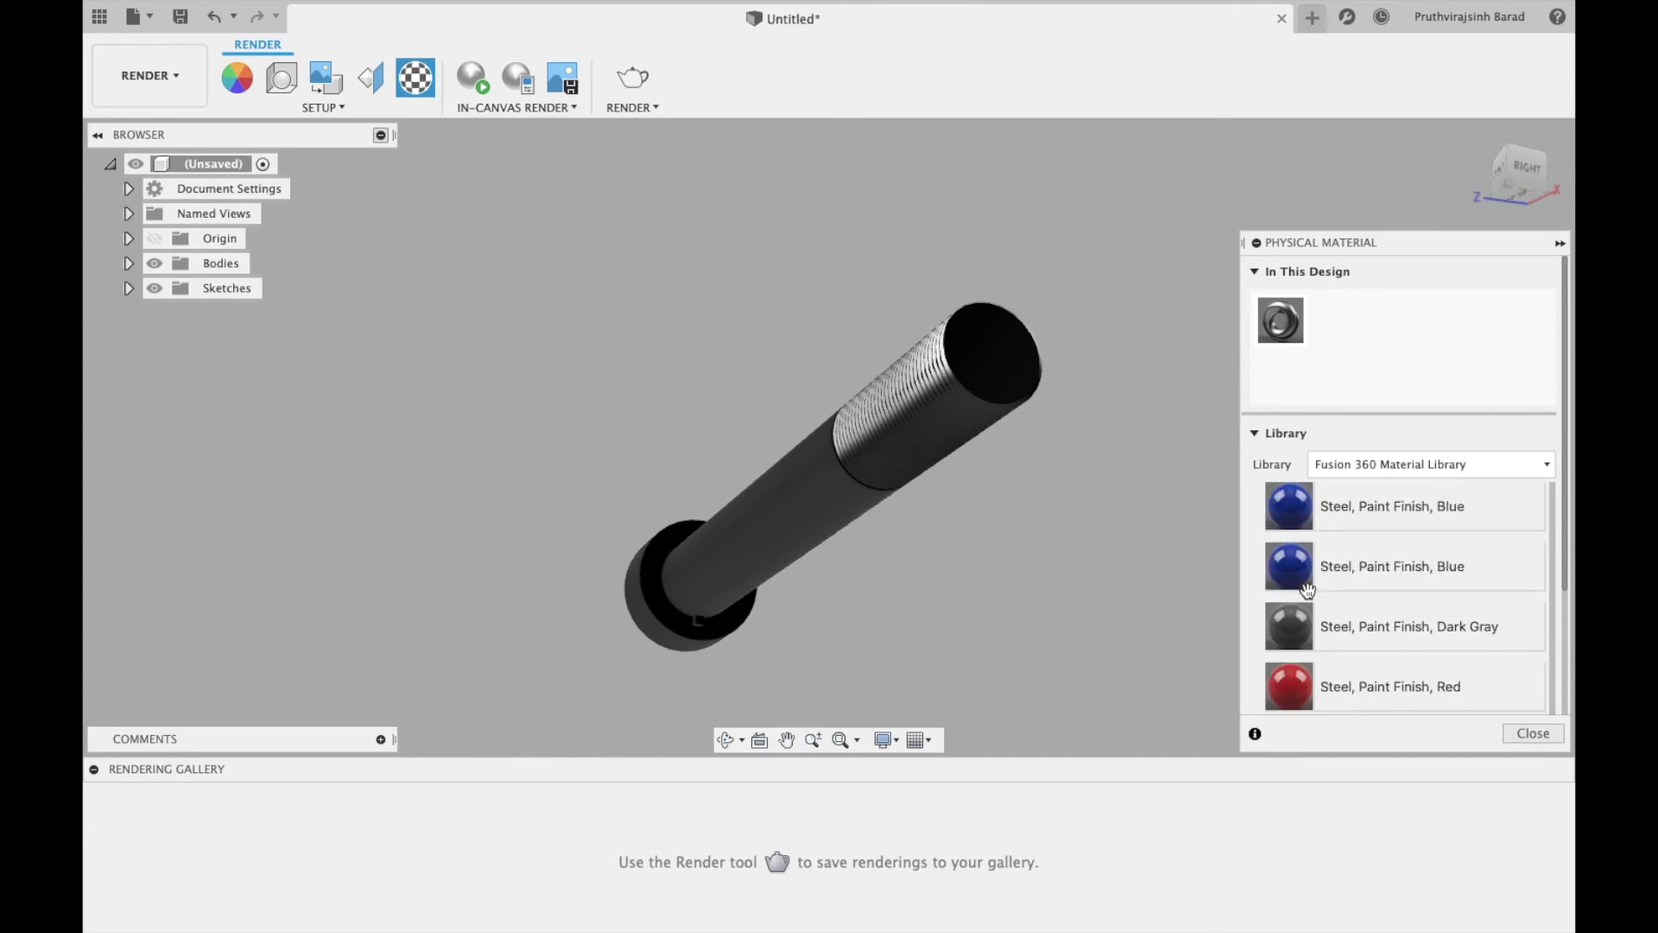
left_click_drag(1323, 507, 768, 545)
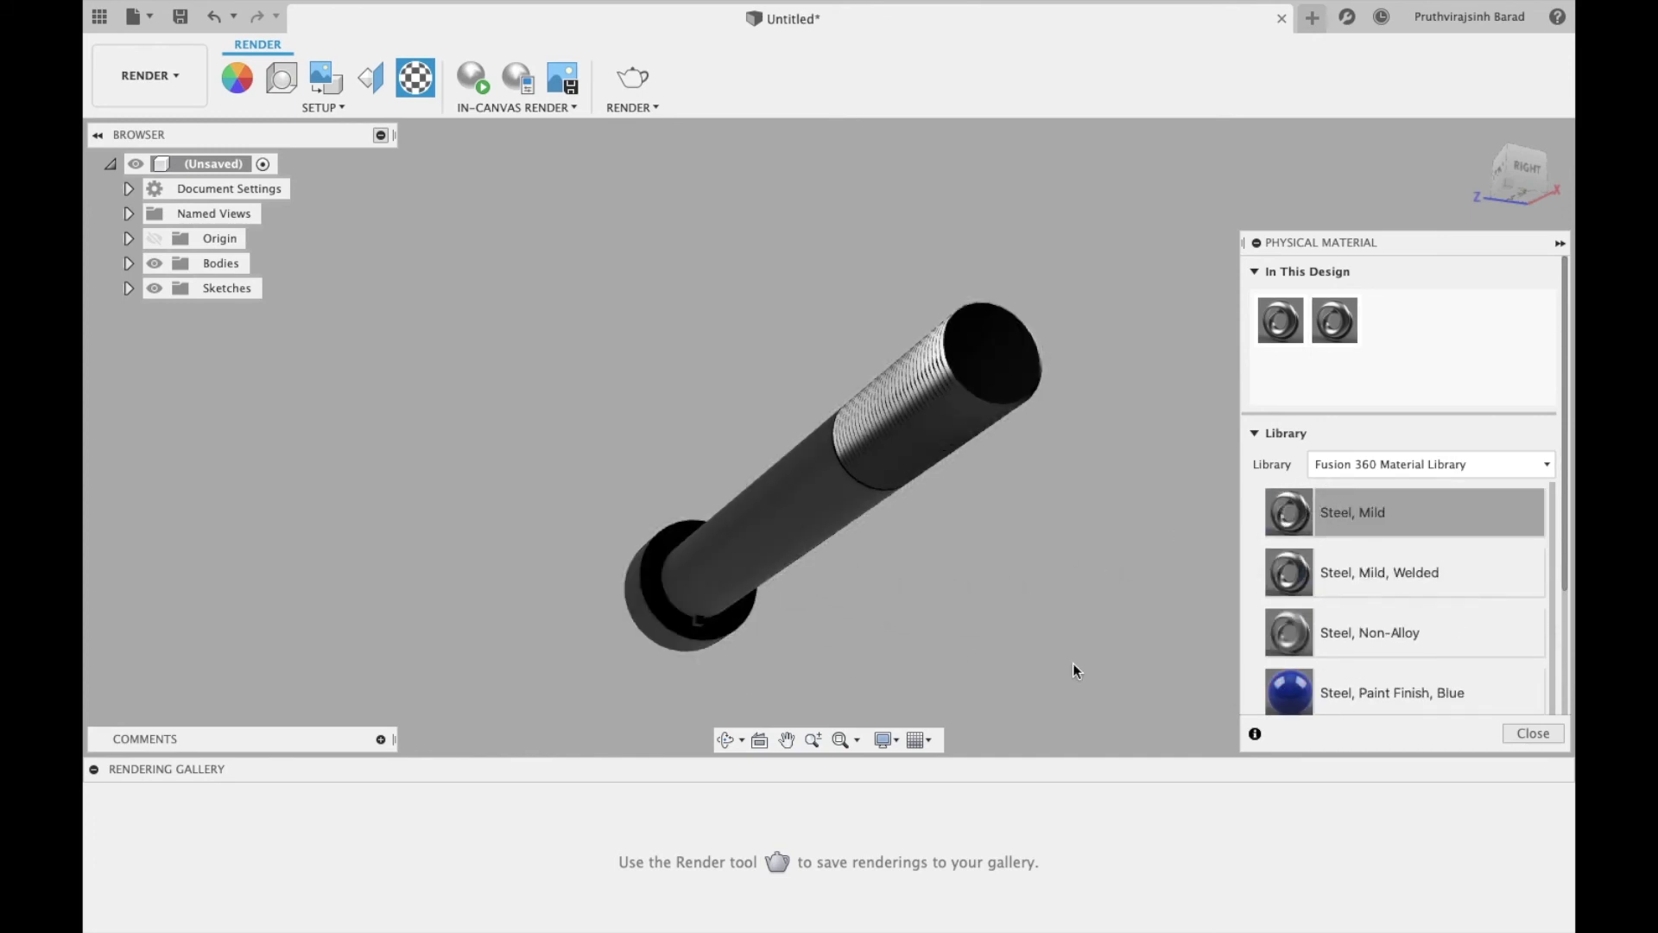
left_click(1542, 733)
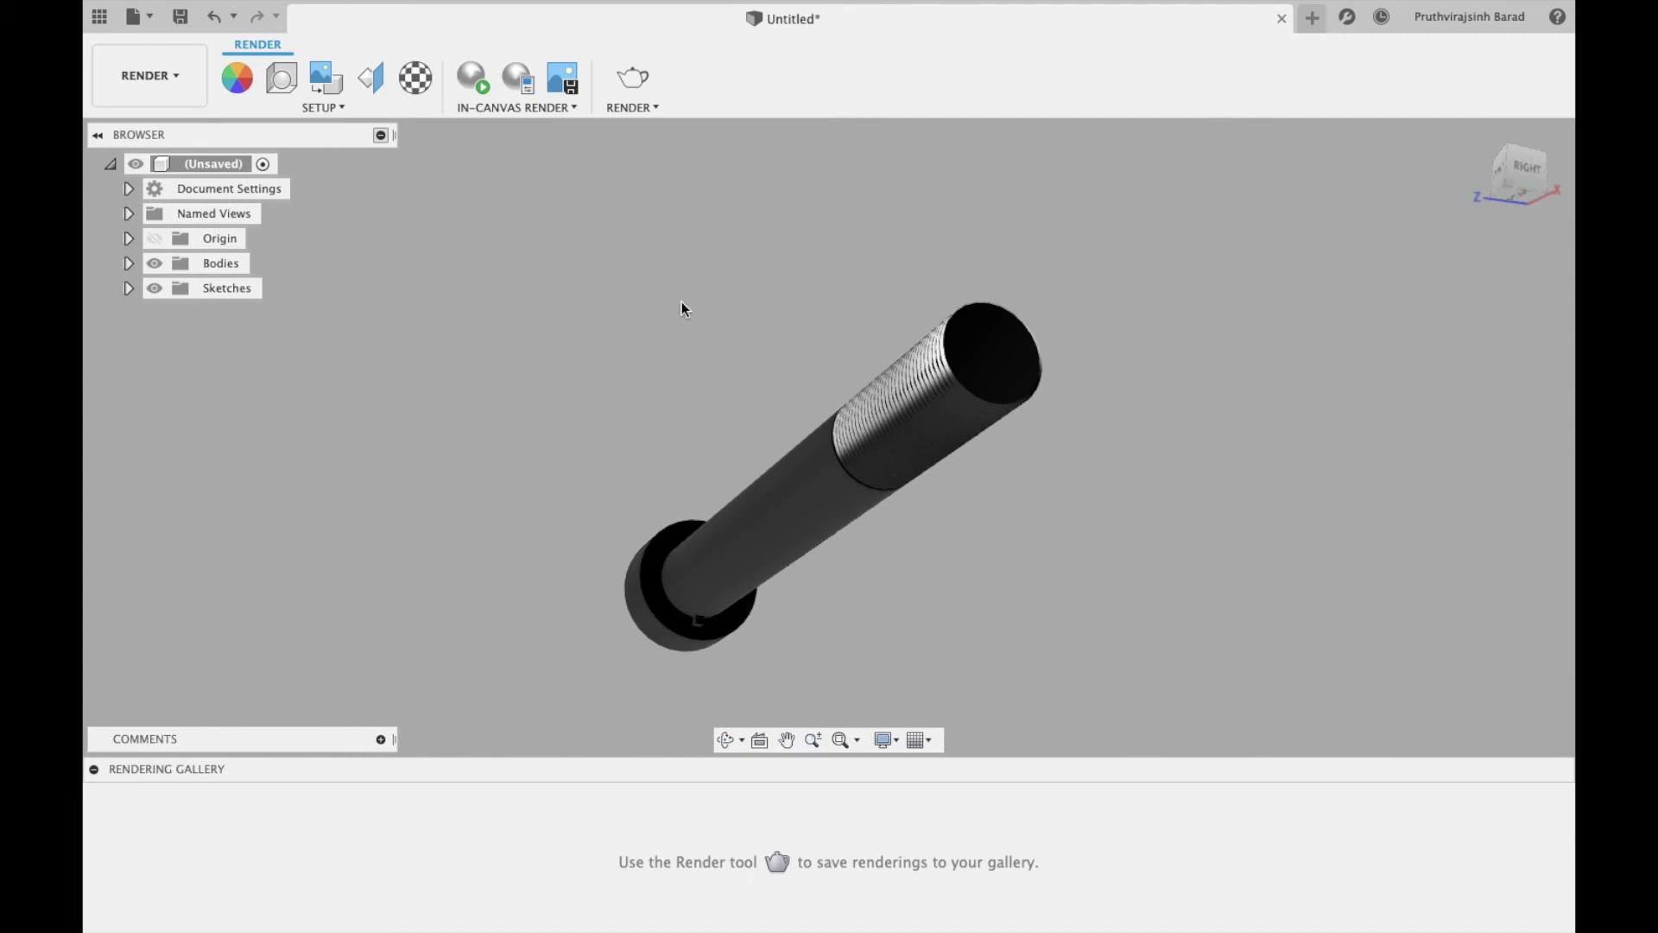
Save the design as "Part : 05 Bolt" in the Piston Cross Head folder of You tube Tutorials
left_click(180, 16)
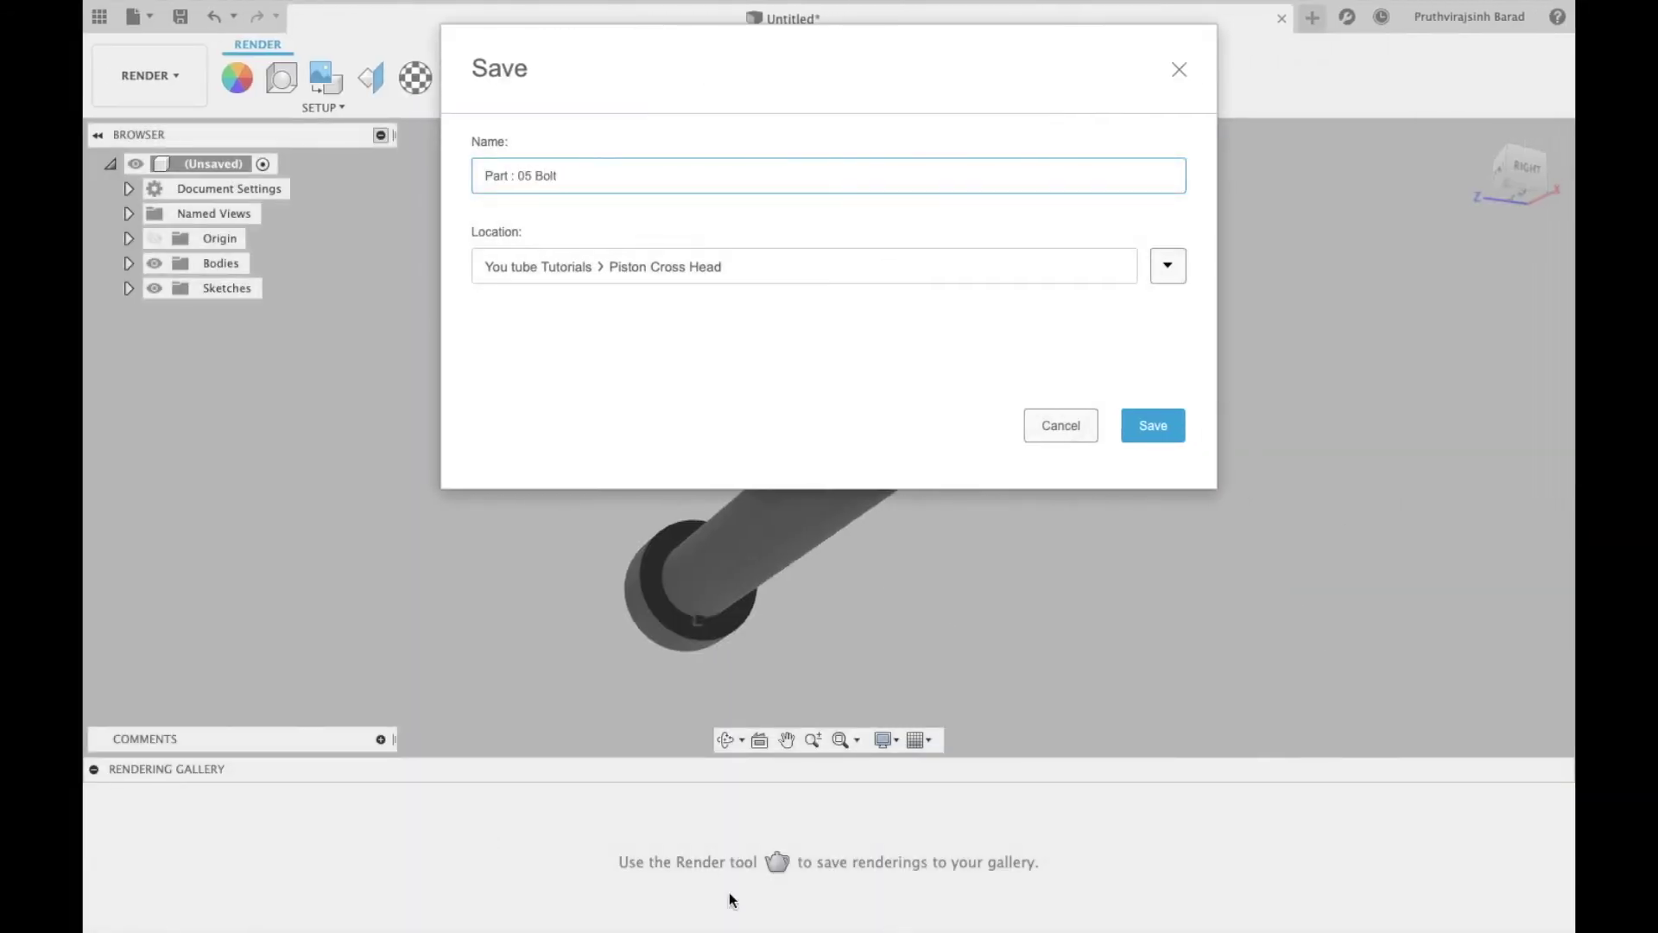
left_click(1141, 426)
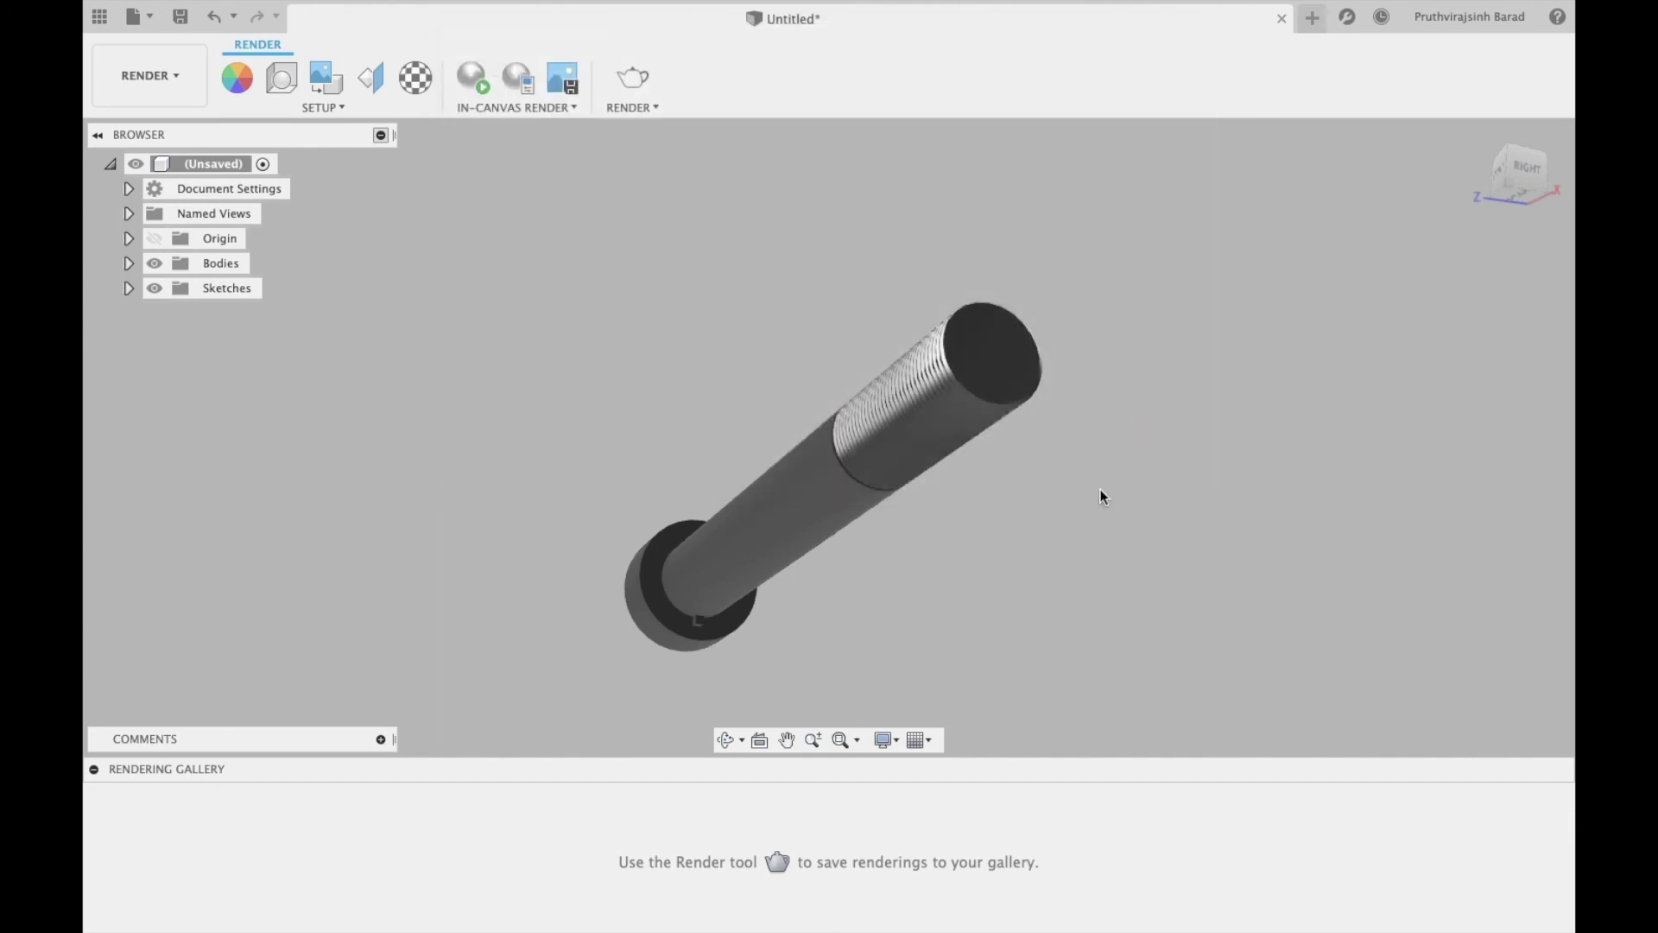